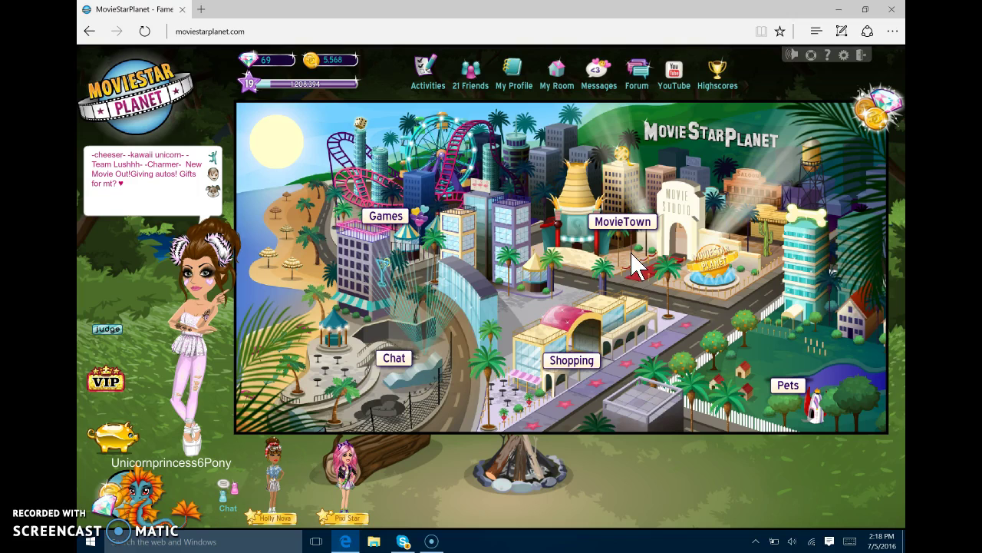
Enter MovieTown from the city map and open the ArtBook browser
left_click(623, 234)
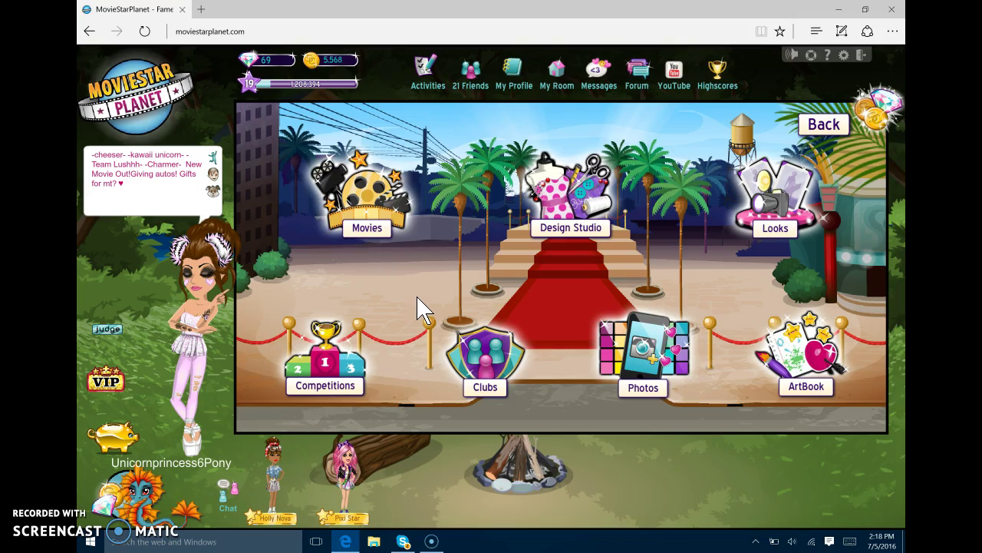
left_click(822, 357)
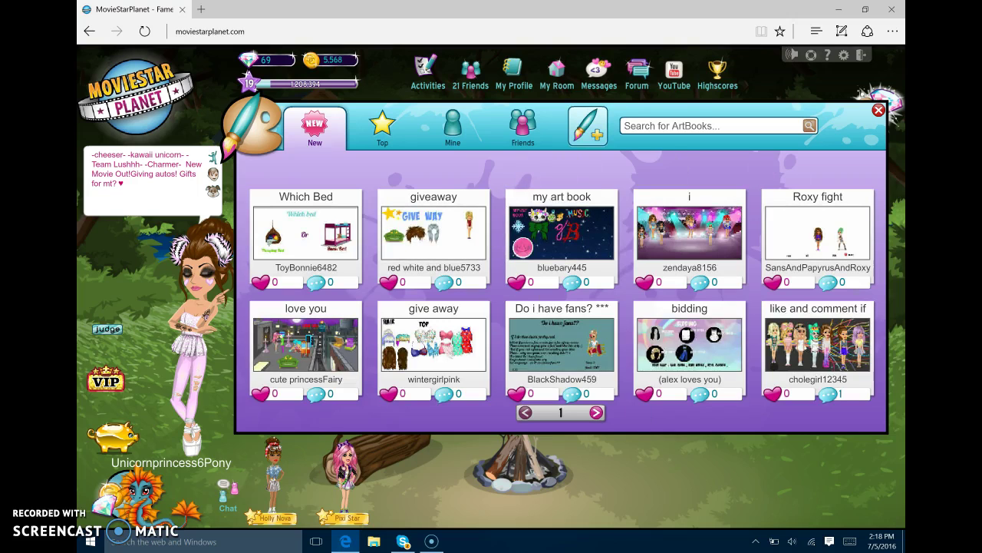
Create a new ArtBook, drop your own avatar onto the page, and enlarge it
left_click(588, 129)
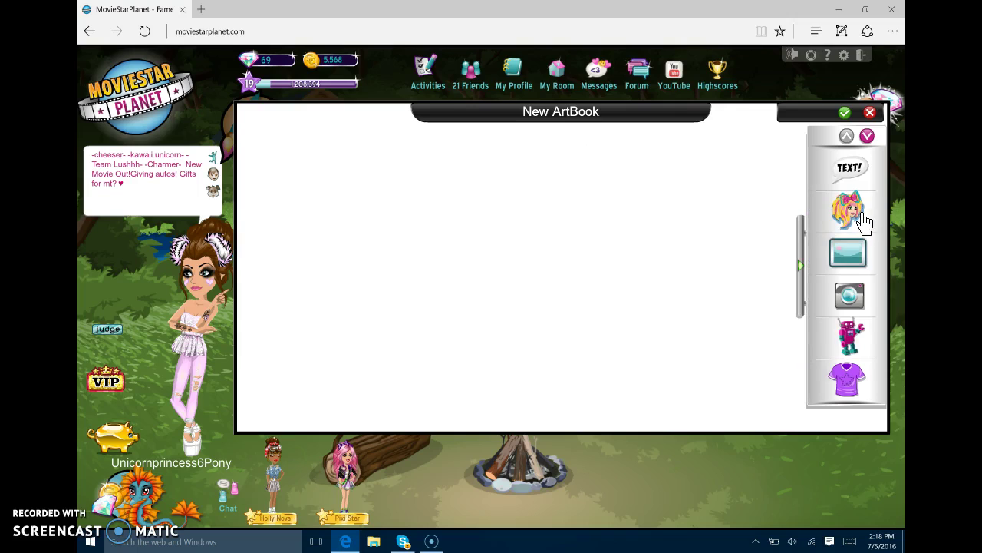
left_click(848, 211)
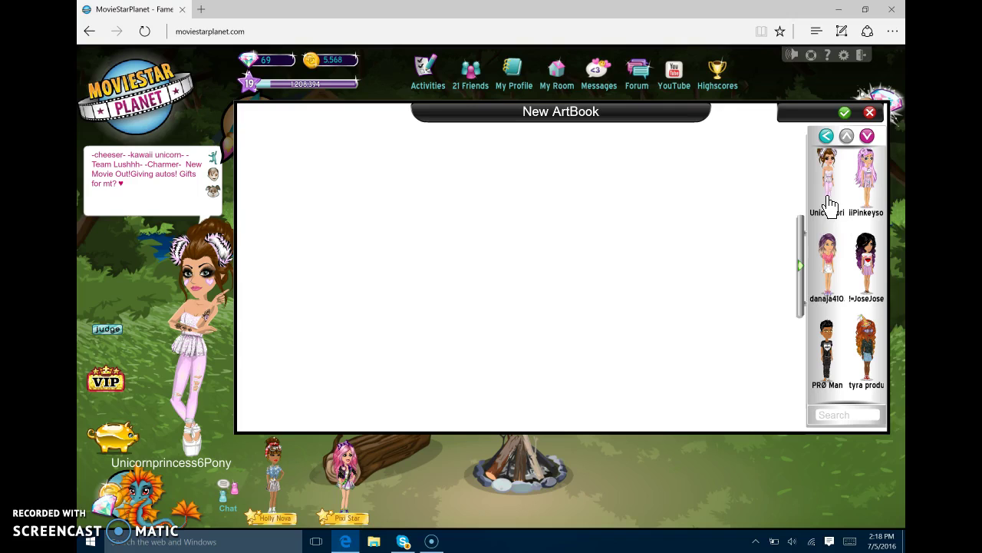
left_click_drag(827, 186, 481, 285)
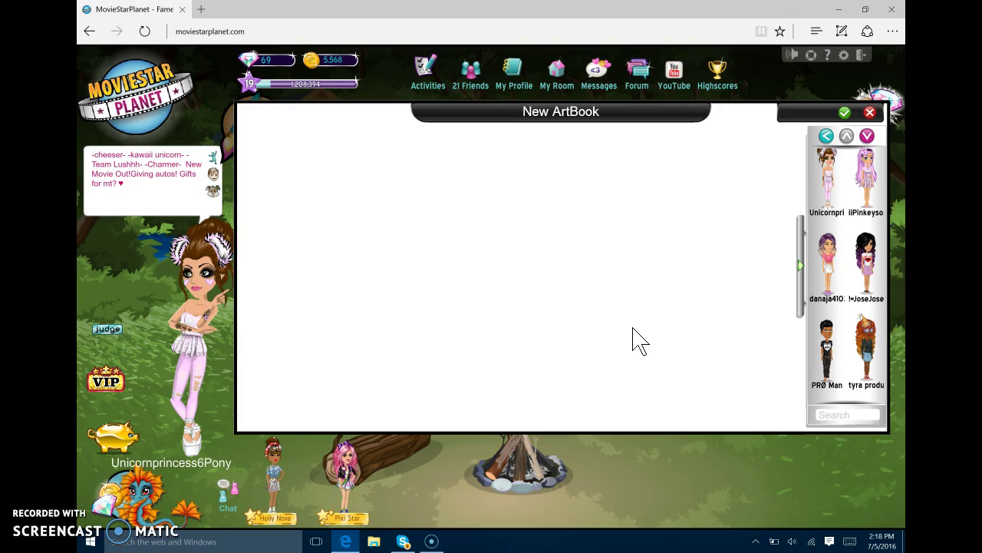
left_click_drag(464, 220, 458, 227)
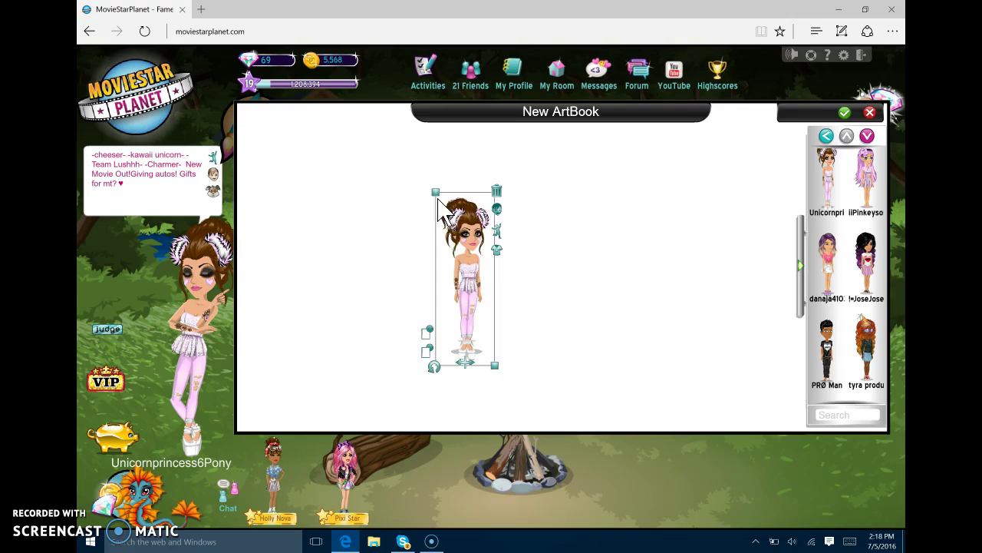
left_click_drag(435, 194, 398, 219)
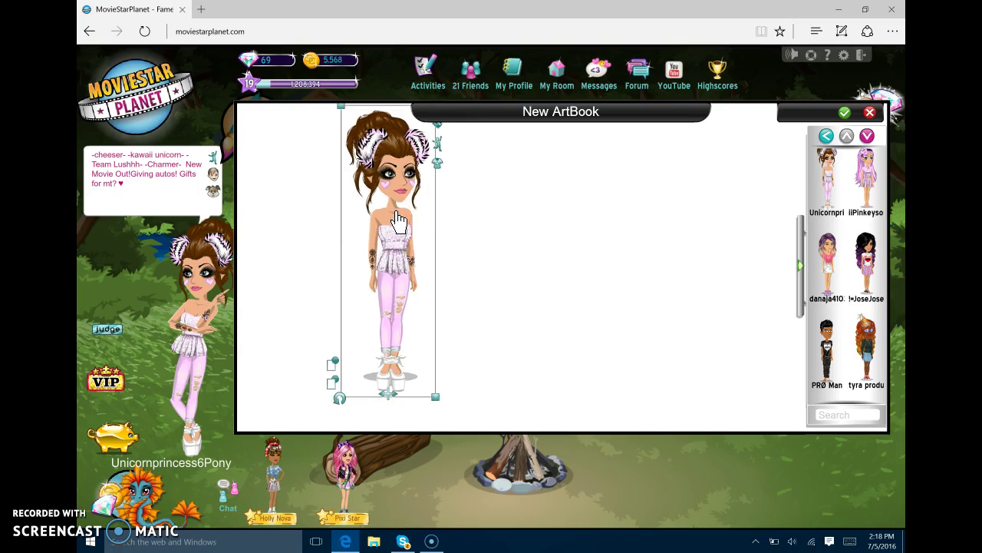
In the wardrobe, remove the avatar's white ruffled top, pink pants and current hair
left_click(438, 163)
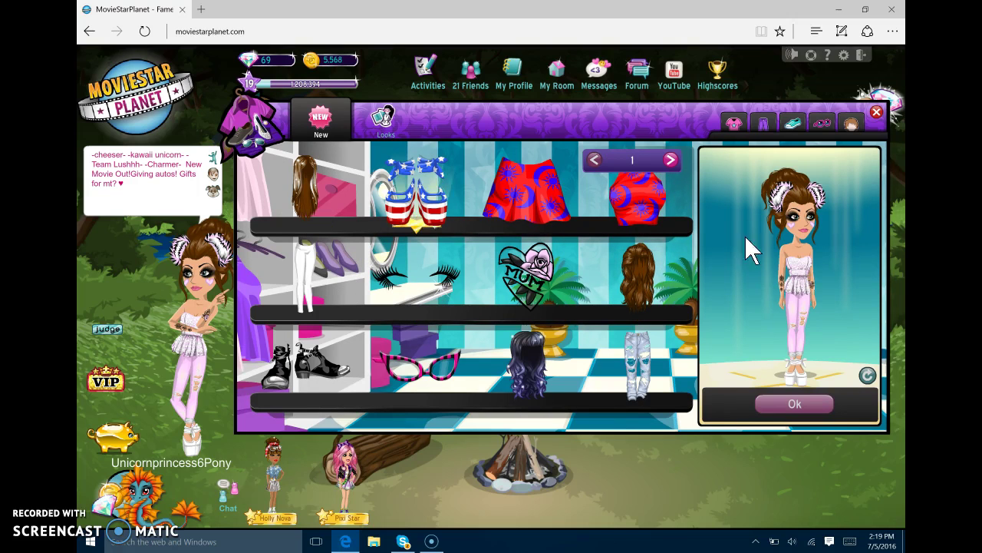
left_click(802, 311)
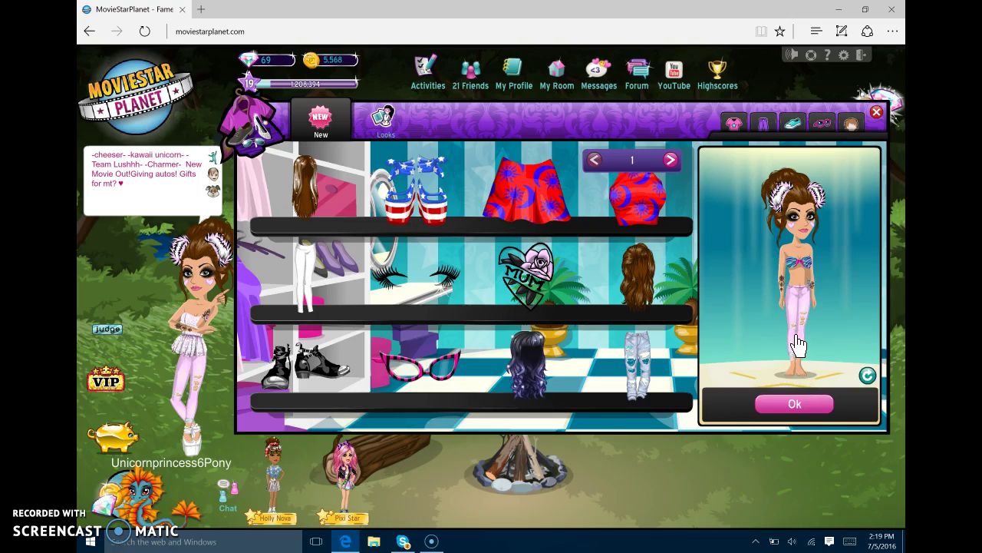
left_click(798, 342)
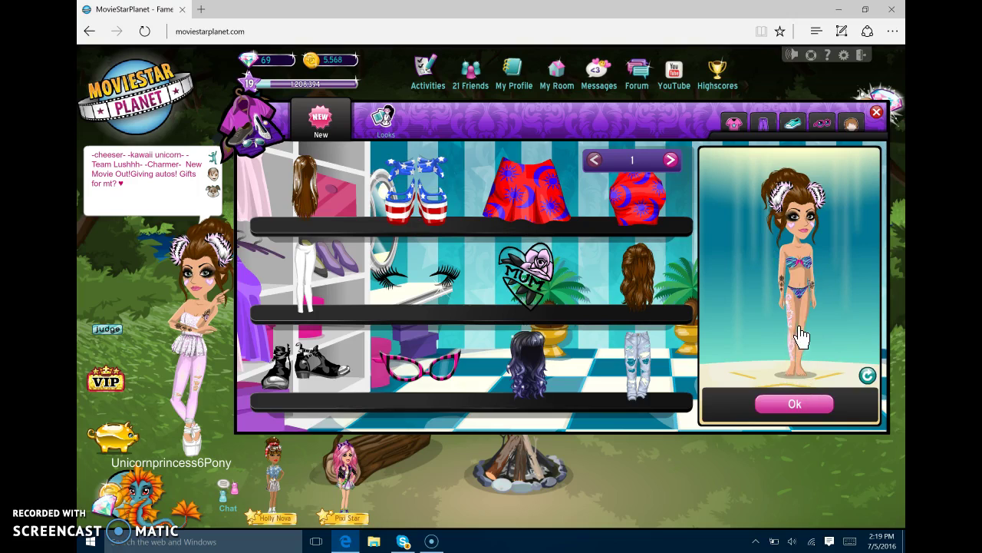
left_click(786, 209)
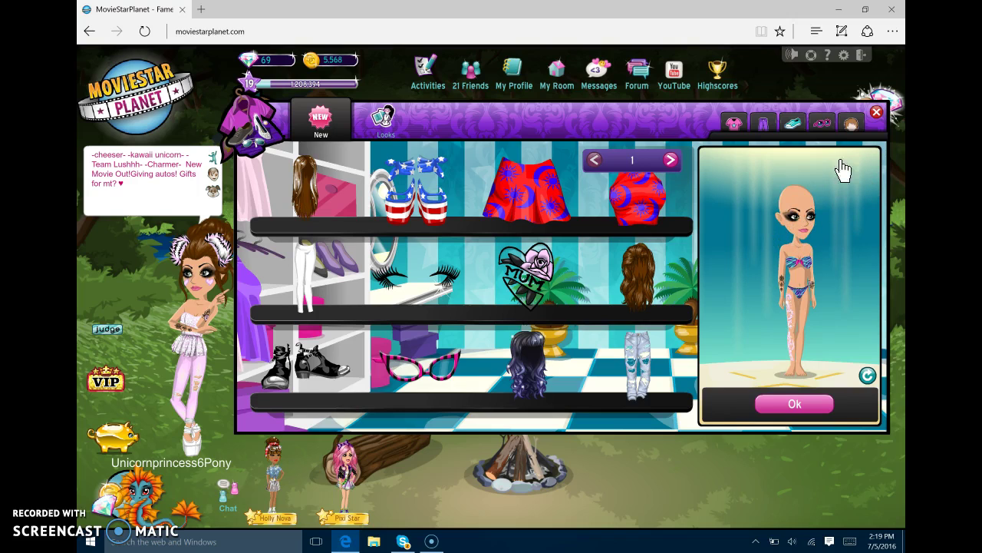
Try on pigtails, long brown, side-ponytail, curly, ponytail and double-bun hairstyles across several pages
left_click(850, 123)
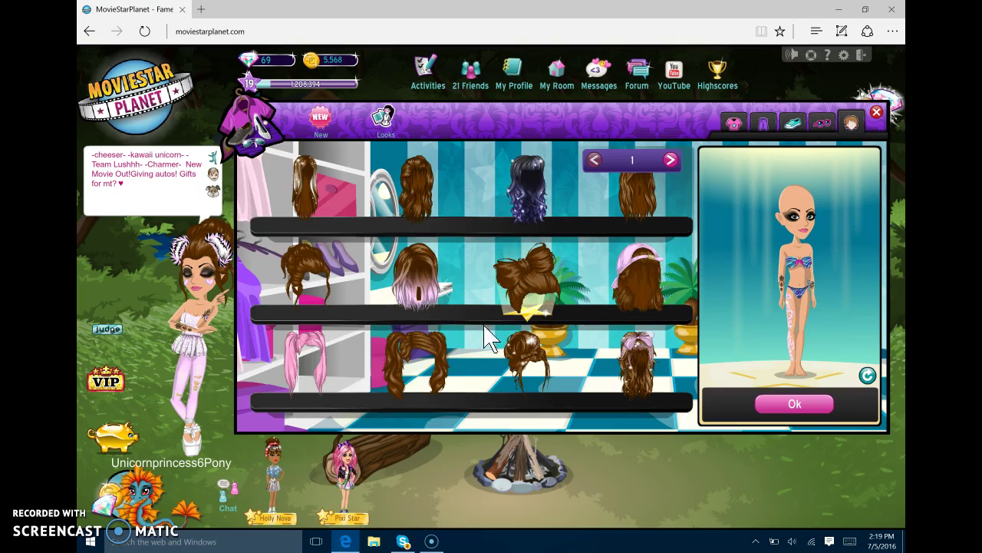
left_click(413, 374)
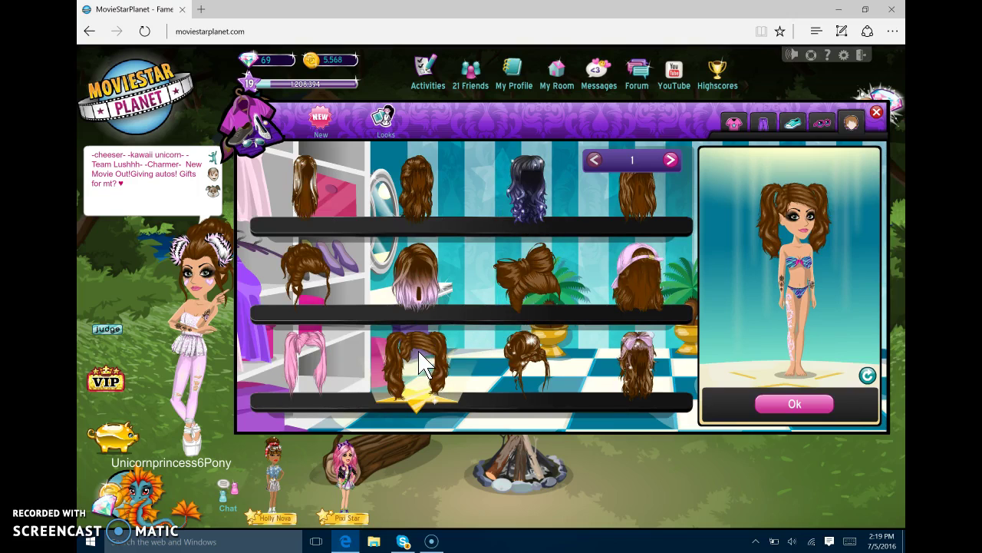
left_click(643, 214)
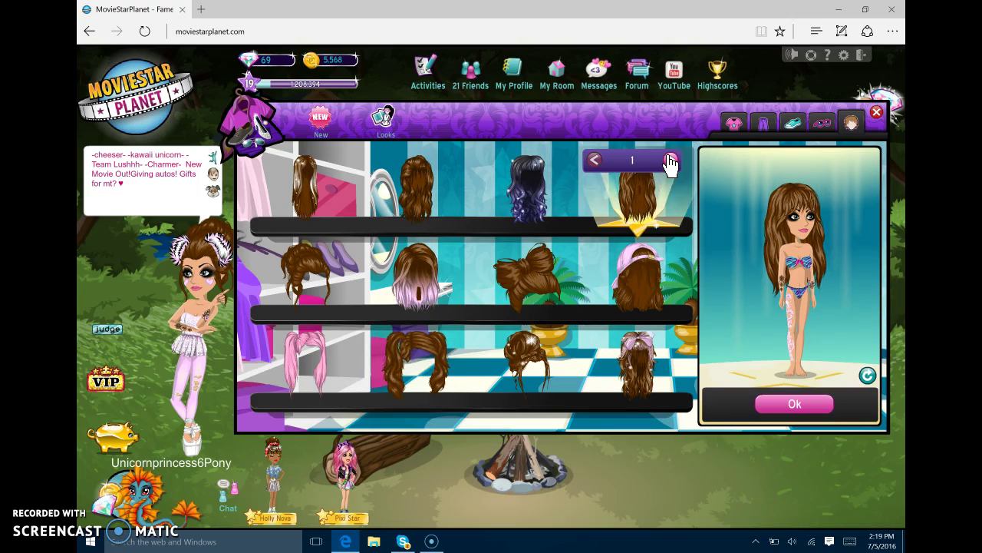
left_click(670, 160)
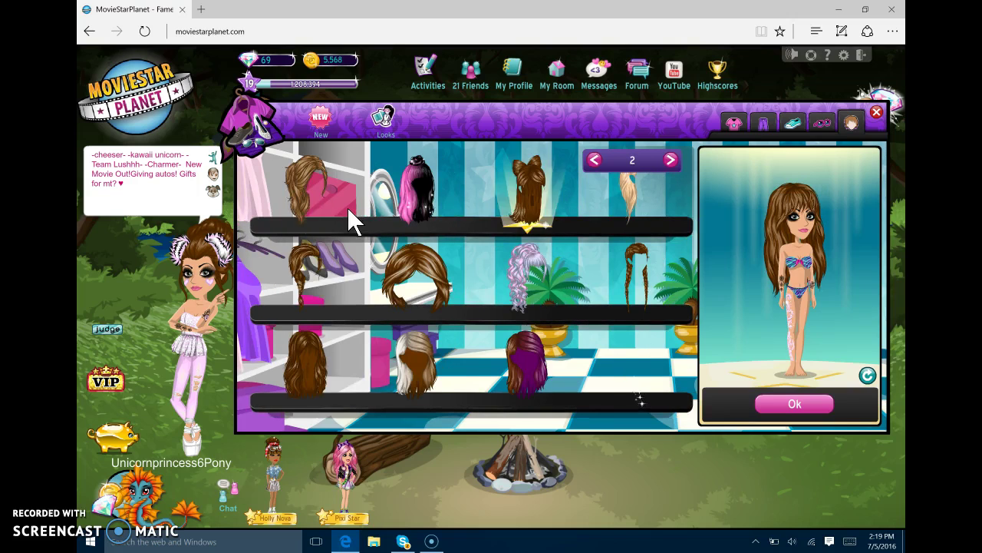
left_click(327, 296)
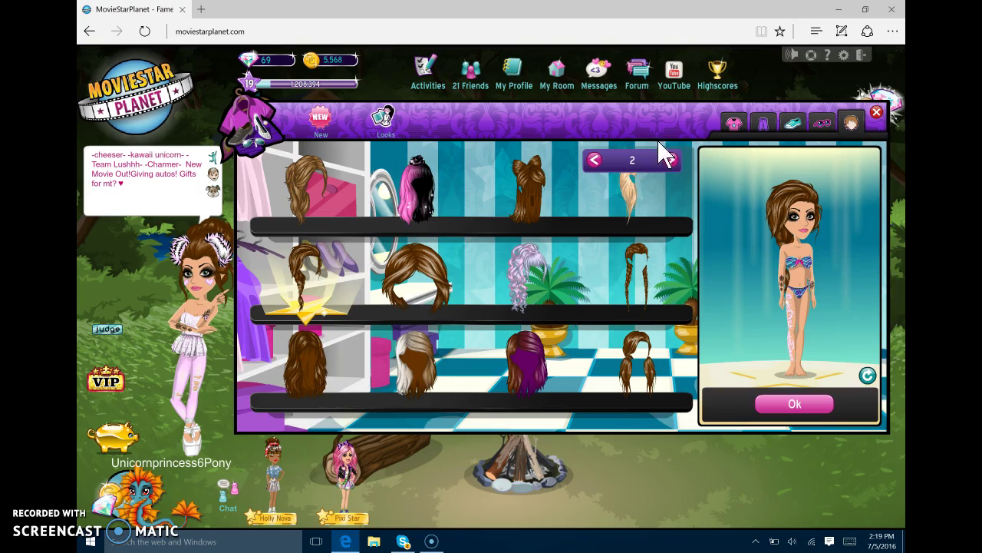
left_click(670, 160)
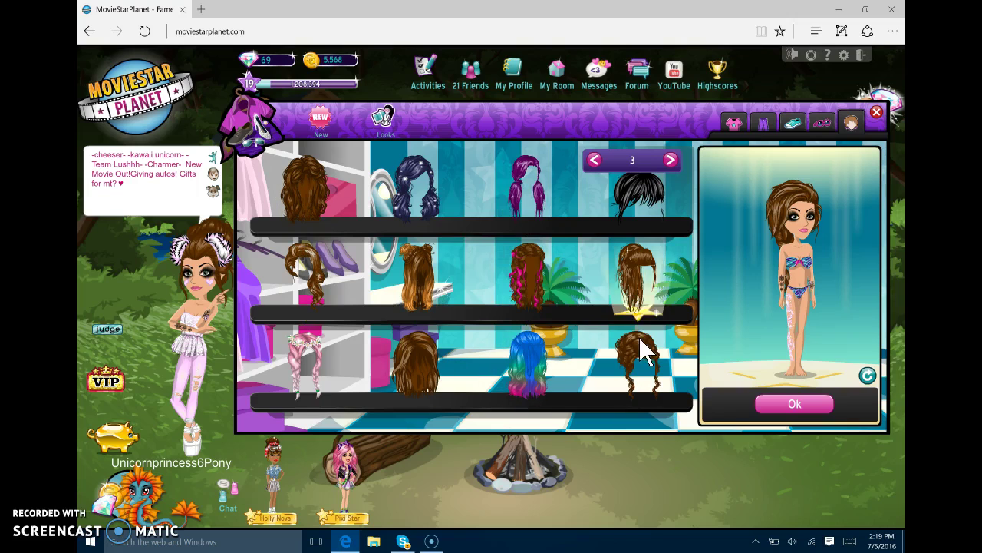
left_click(635, 353)
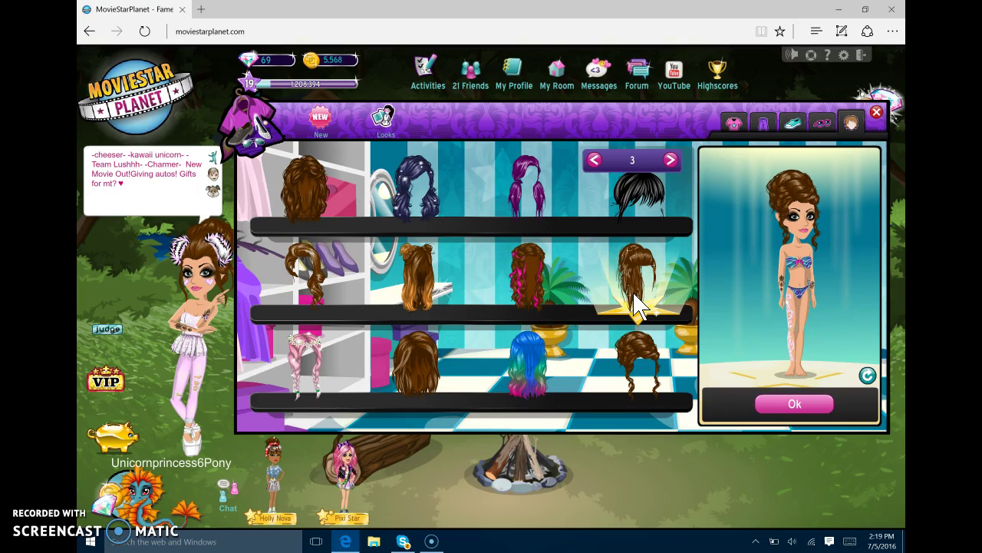
left_click(636, 302)
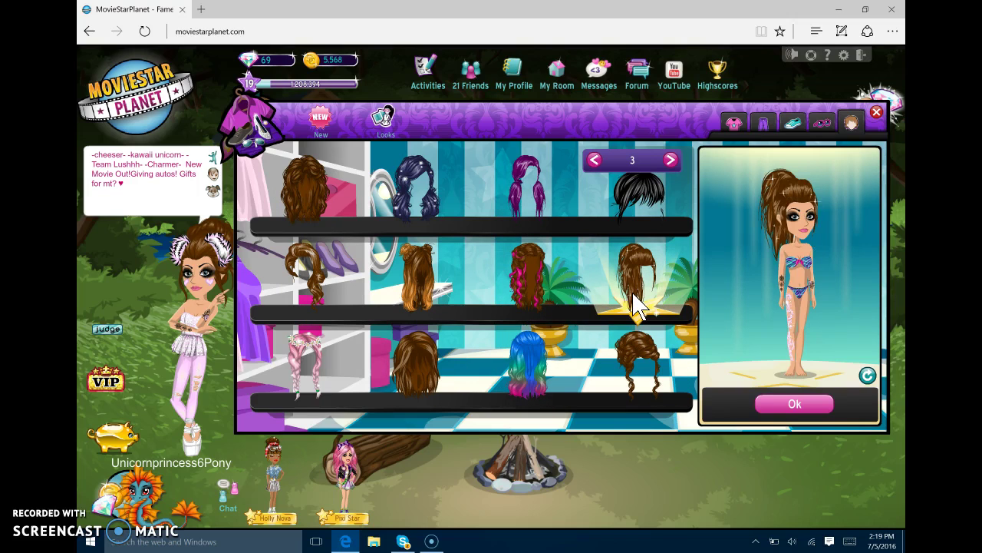
left_click(412, 290)
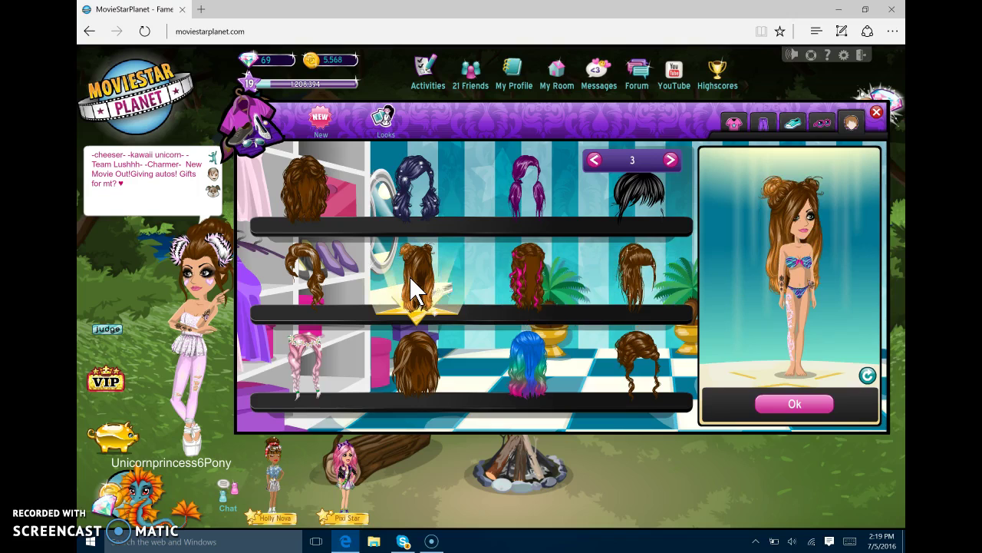
Try a few more hairstyles and settle on the long brown wavy hair
left_click(307, 286)
left_click(426, 203)
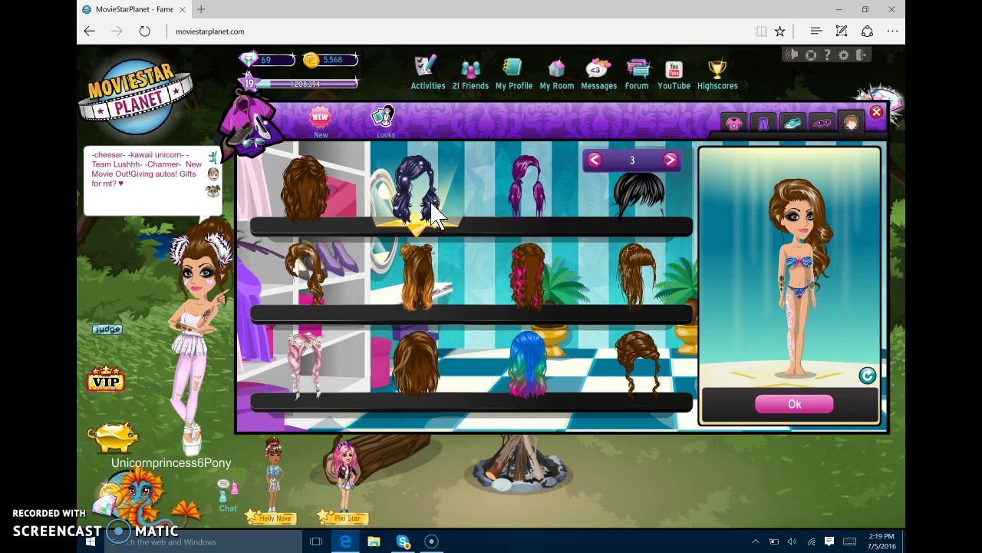
left_click(645, 270)
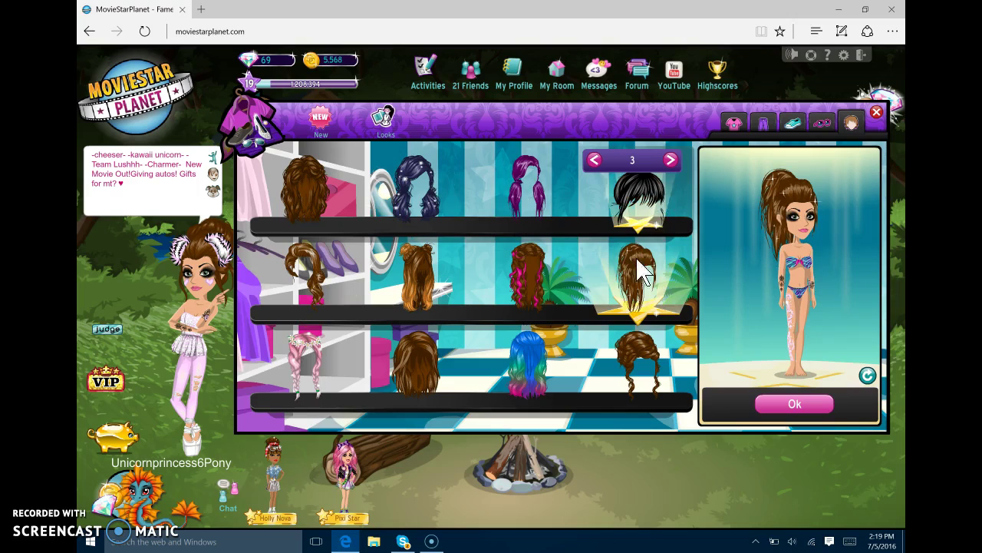
left_click(433, 349)
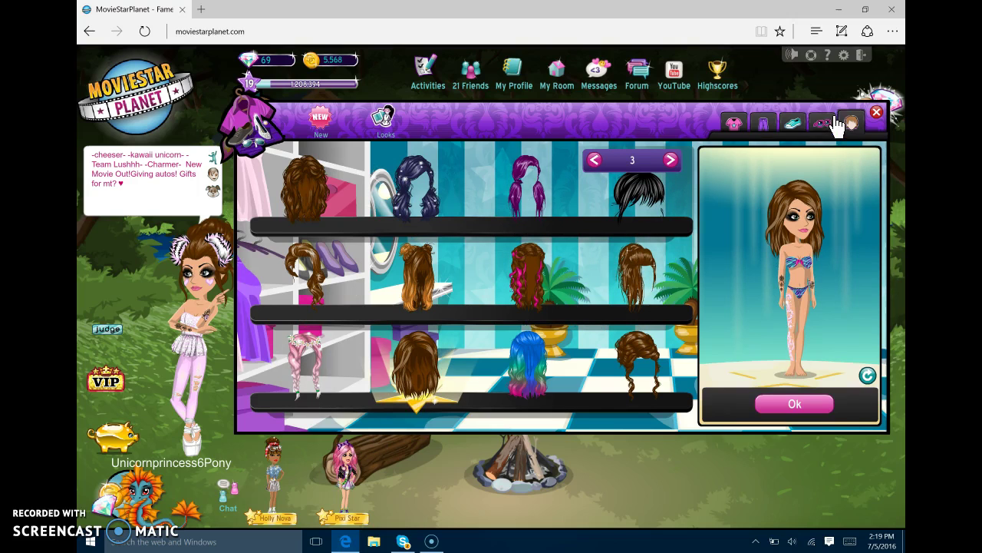
left_click(670, 159)
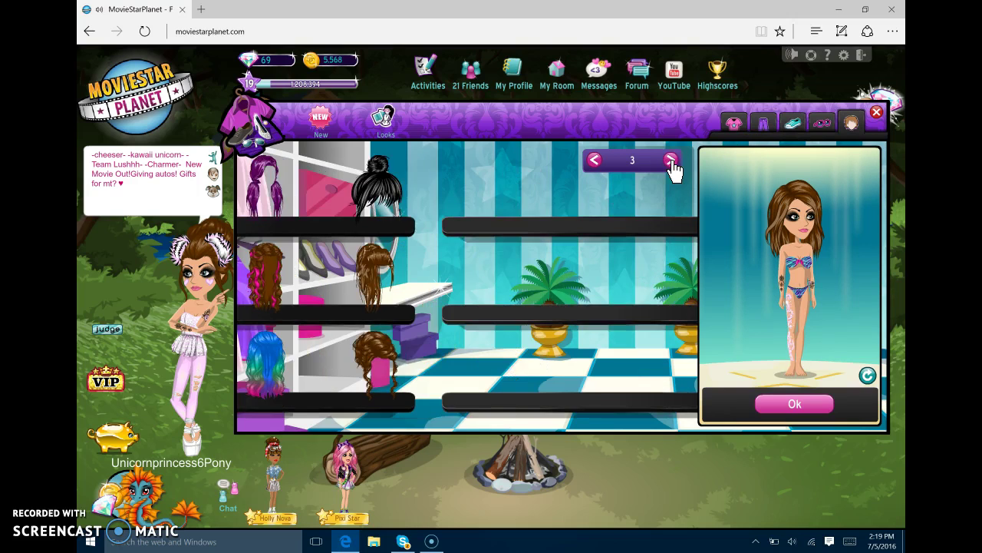
left_click(671, 161)
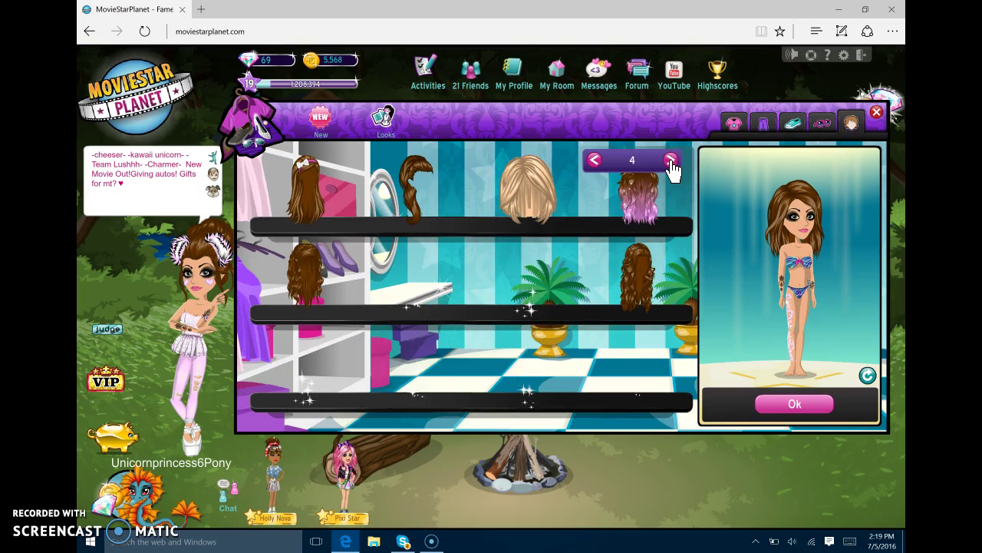
left_click(542, 225)
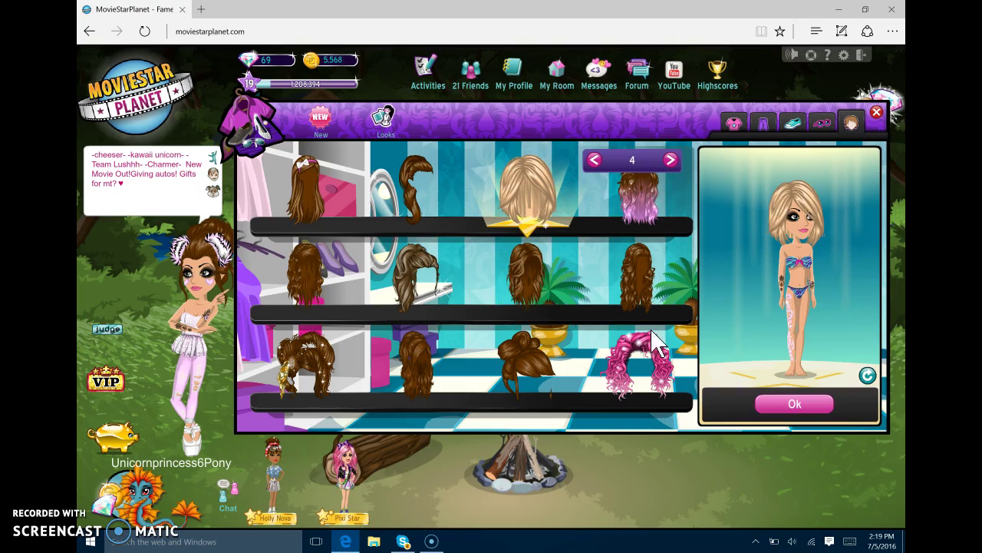
left_click(523, 296)
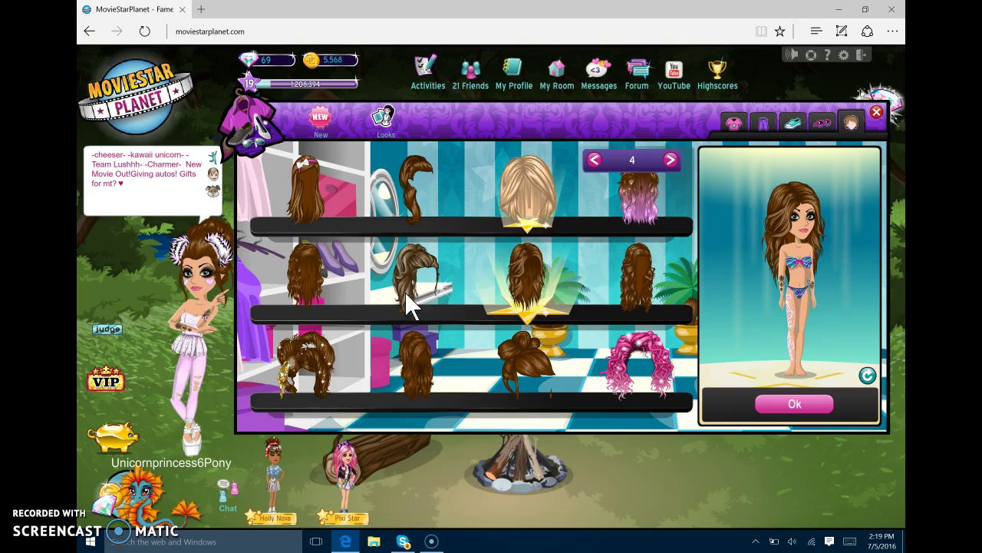
left_click(744, 129)
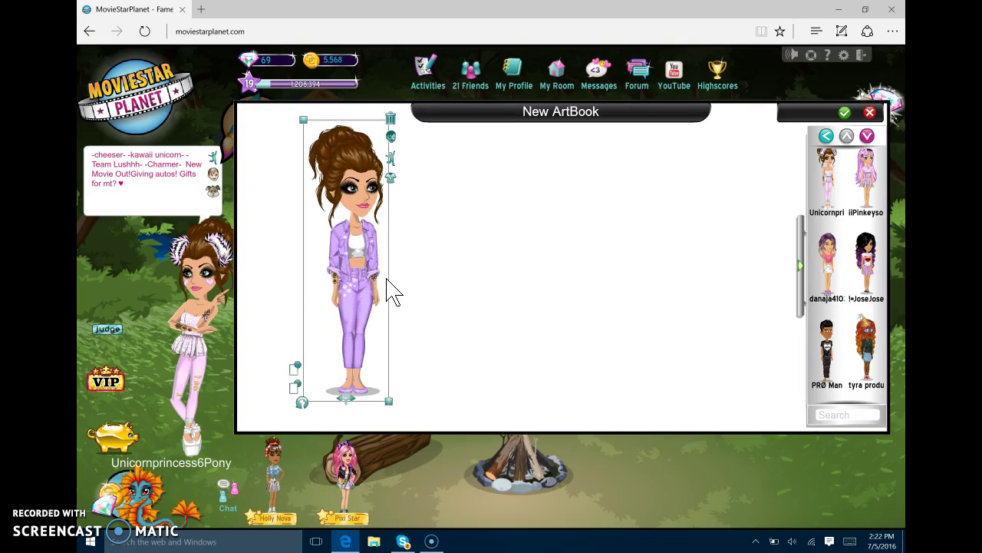
Drag the restyled avatar around and settle it toward the left of the ArtBook page
left_click_drag(348, 265, 400, 265)
left_click(400, 266)
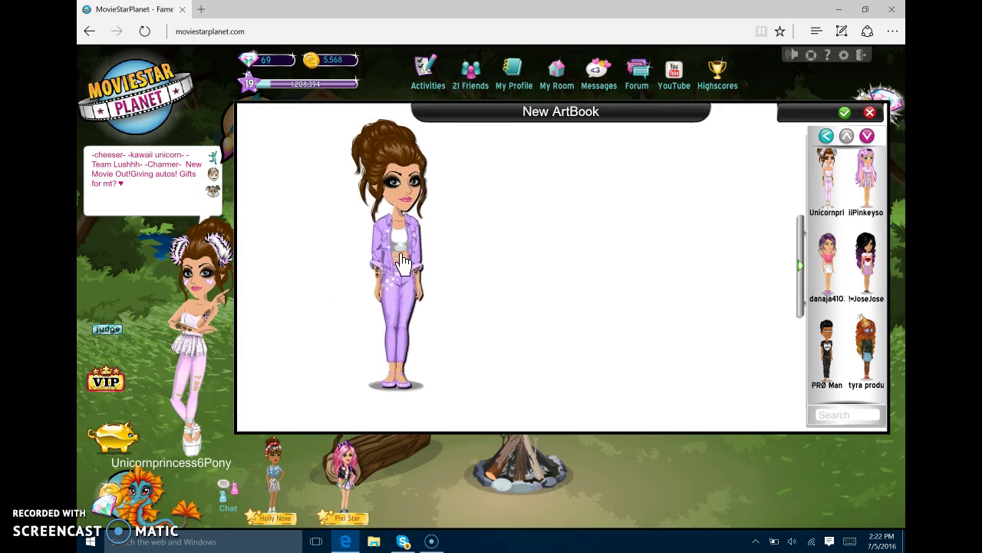
left_click_drag(415, 327, 436, 322)
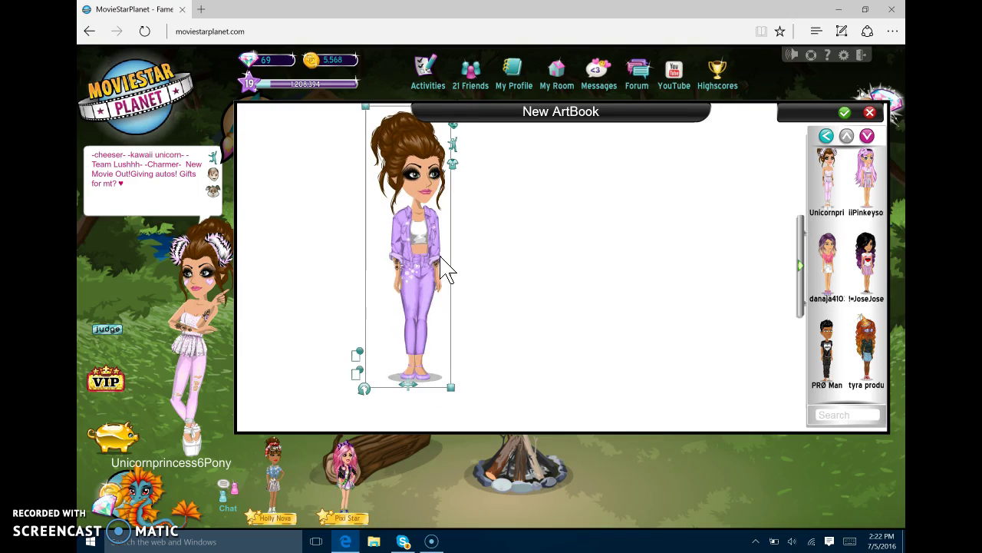
left_click_drag(433, 261, 439, 259)
left_click_drag(394, 281, 374, 247)
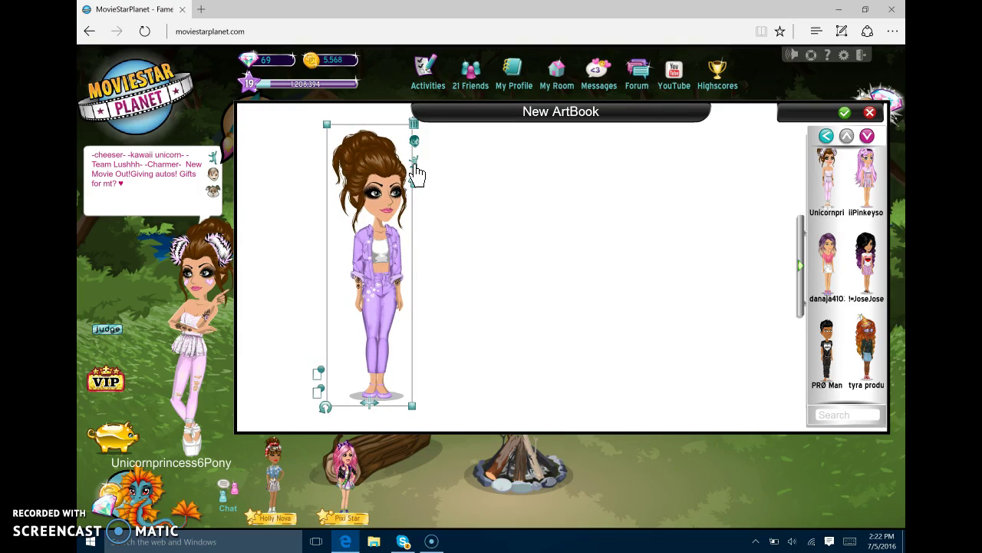
Browse the animation categories to the second page of Poses and apply Fabulous to the avatar
left_click(415, 163)
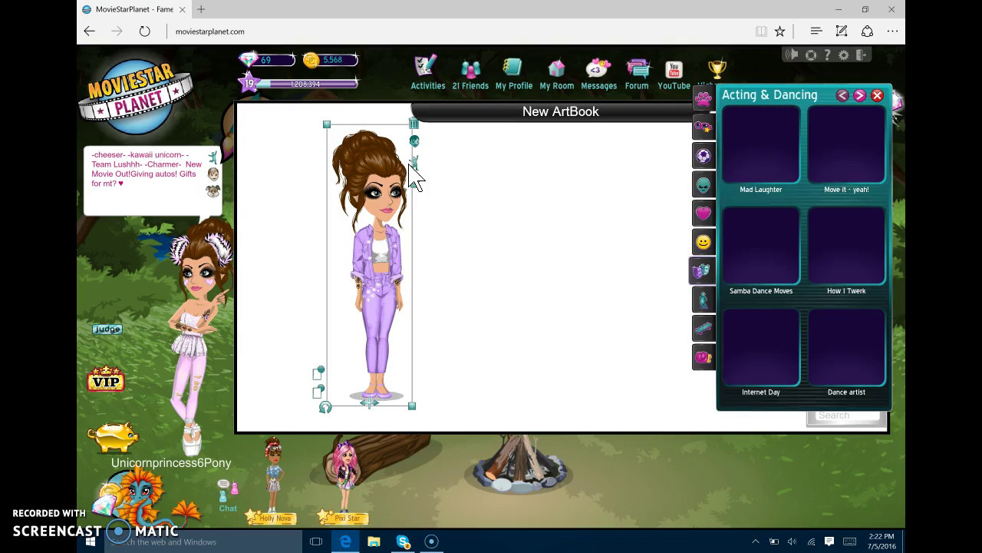
left_click(705, 218)
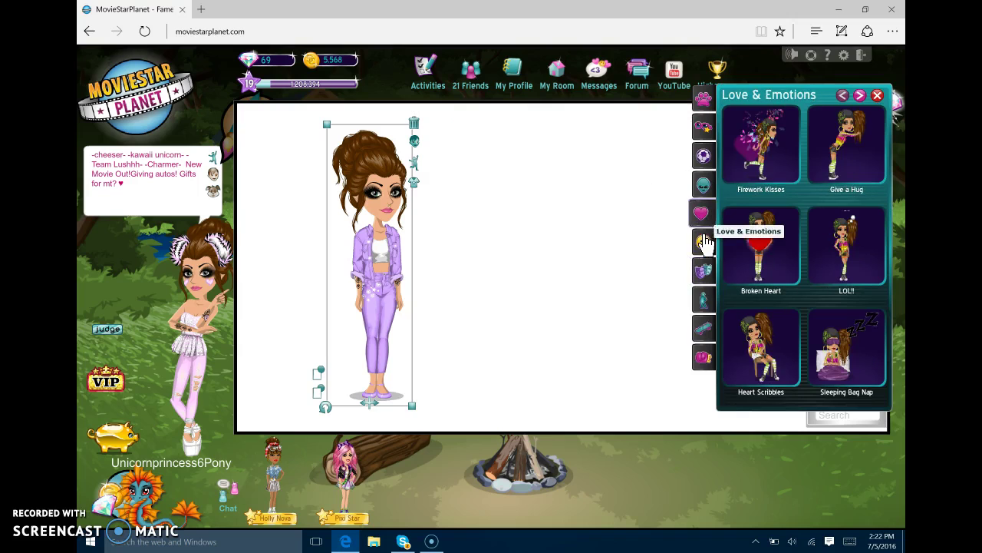
left_click(702, 242)
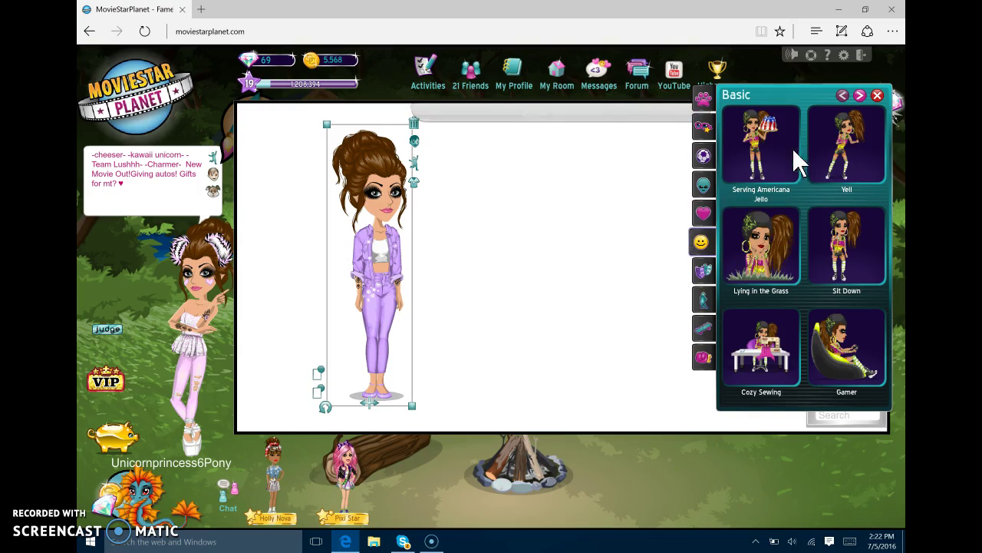
left_click(860, 96)
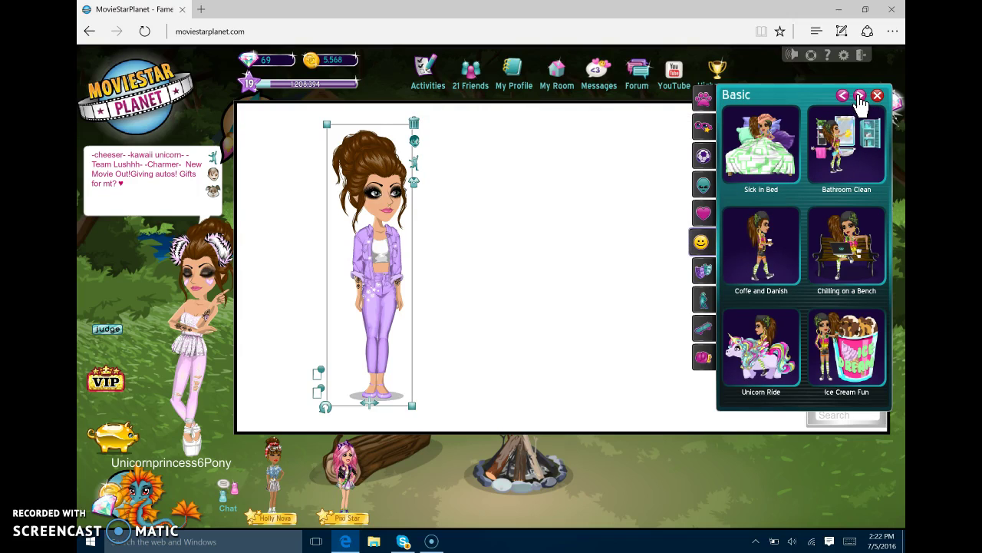
left_click(709, 183)
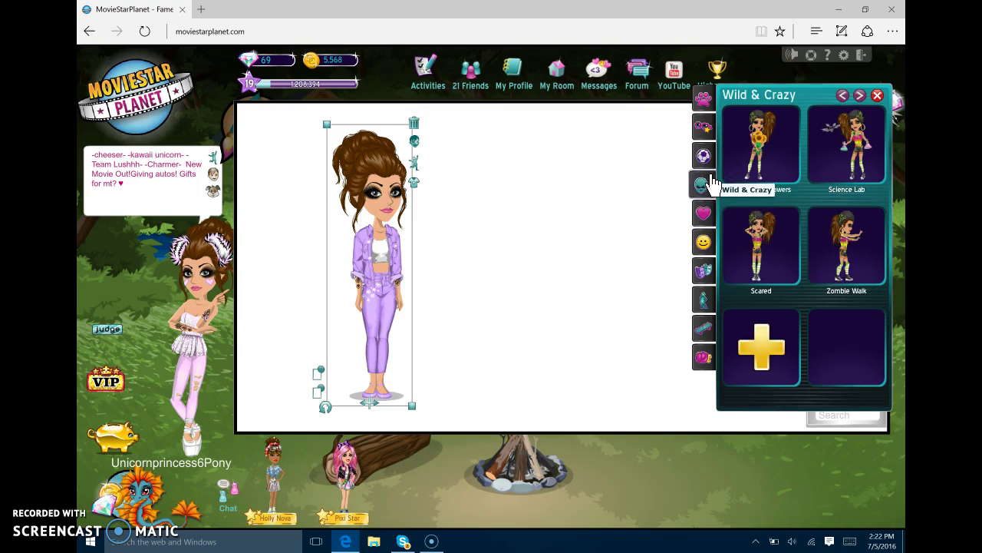
left_click(712, 304)
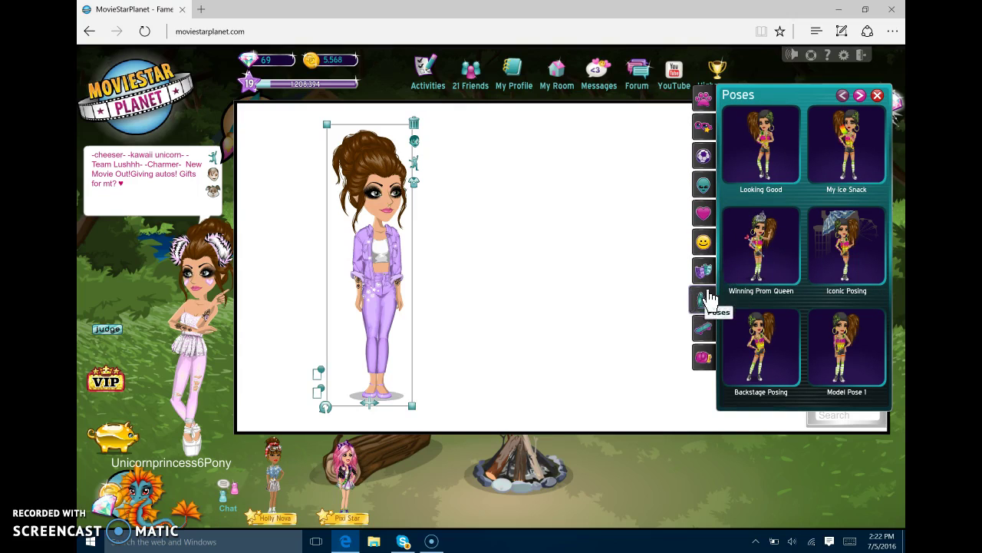
left_click(860, 96)
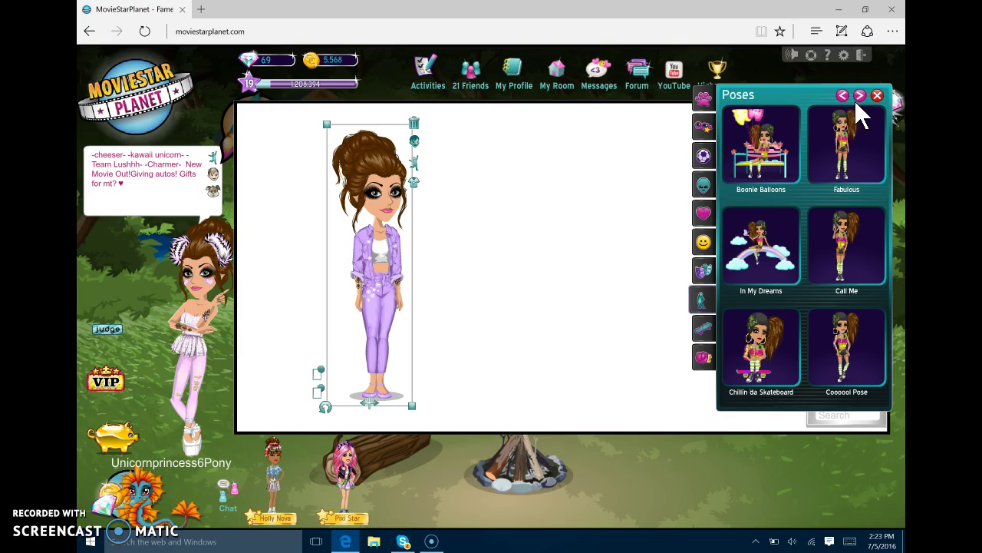
left_click(850, 131)
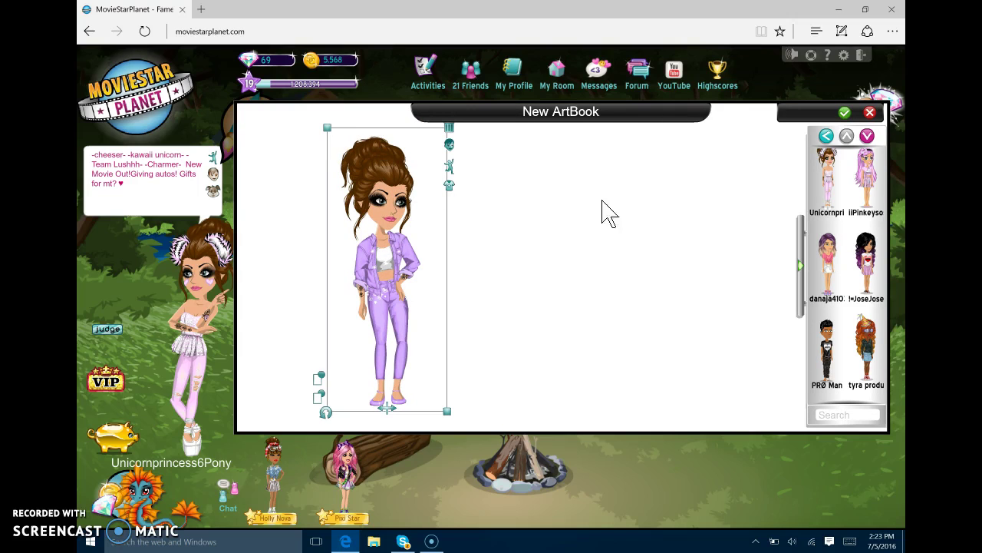
Resize the posed avatar, then add a friend's avatar and delete it again
mouse_move(328, 128)
left_mouse_down()
mouse_move(357, 165)
mouse_move(331, 135)
left_mouse_up()
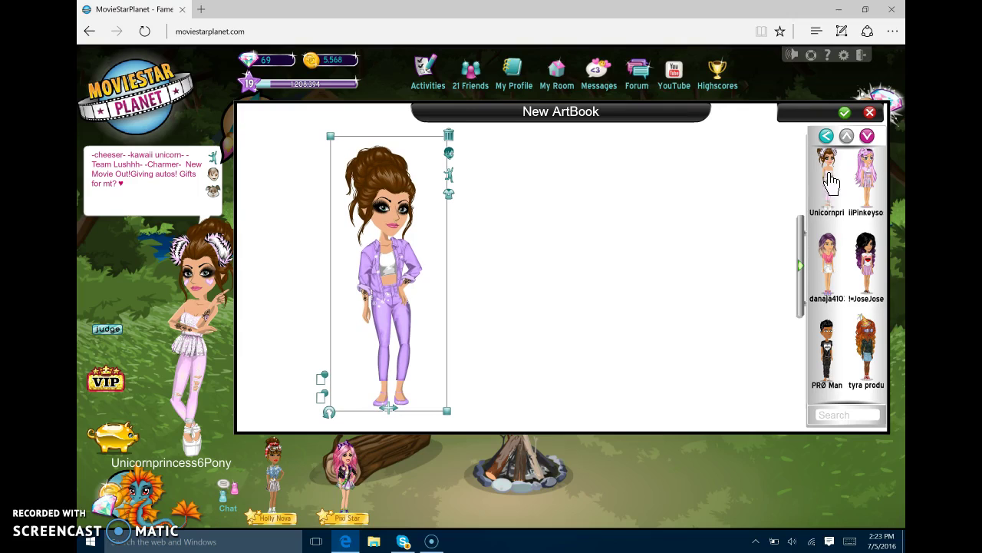
left_click_drag(827, 171, 669, 235)
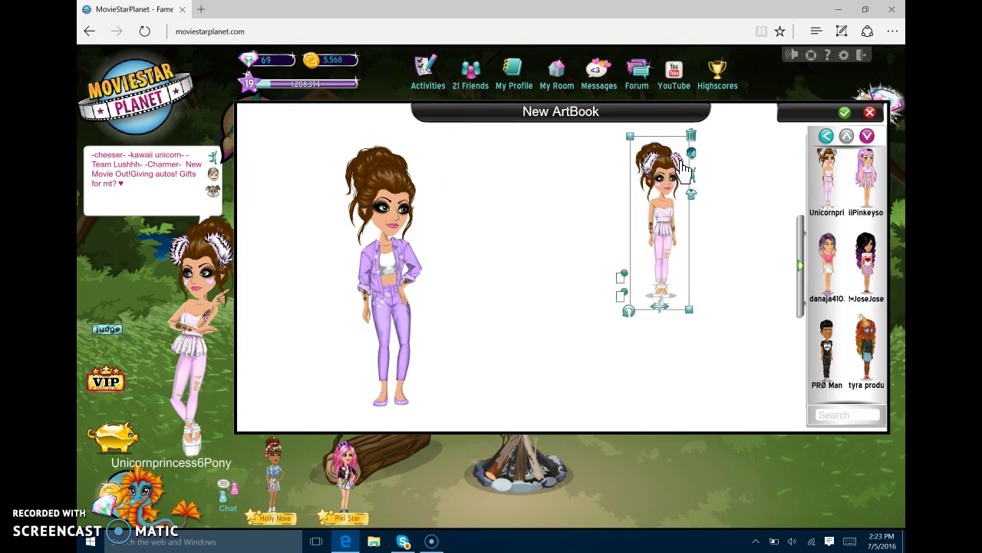
left_click(691, 138)
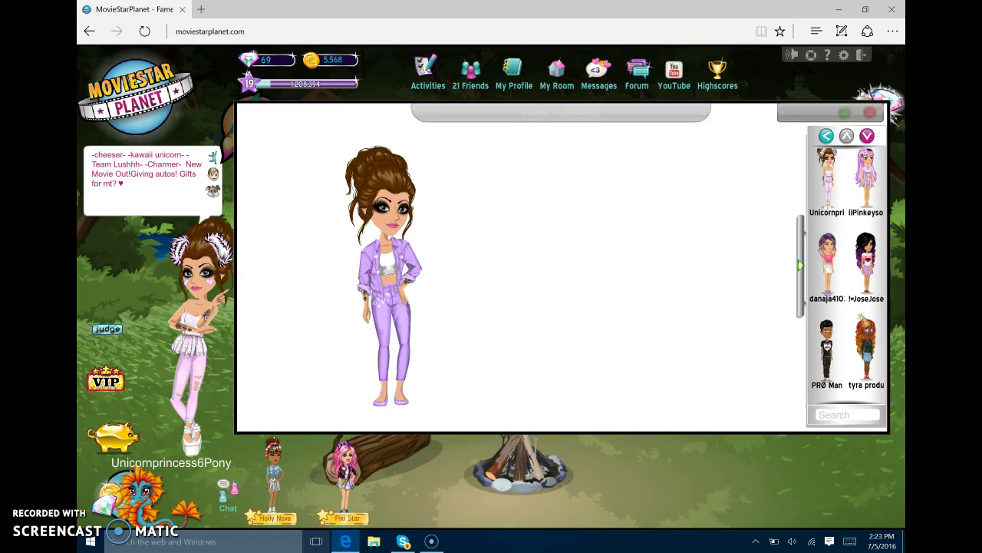
Launch Snipping Tool via Windows search and snip the area around the posed avatar
left_click(294, 541)
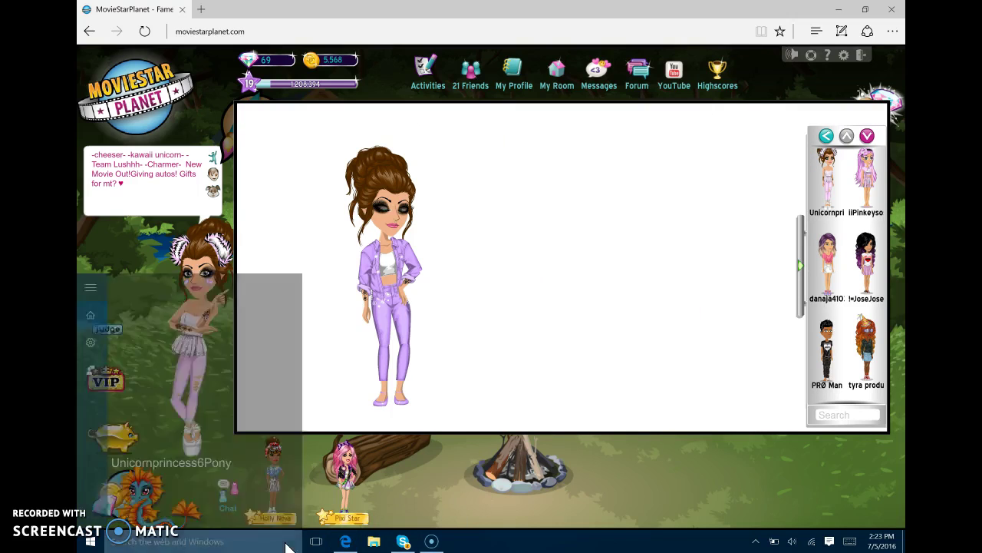
type("snipp")
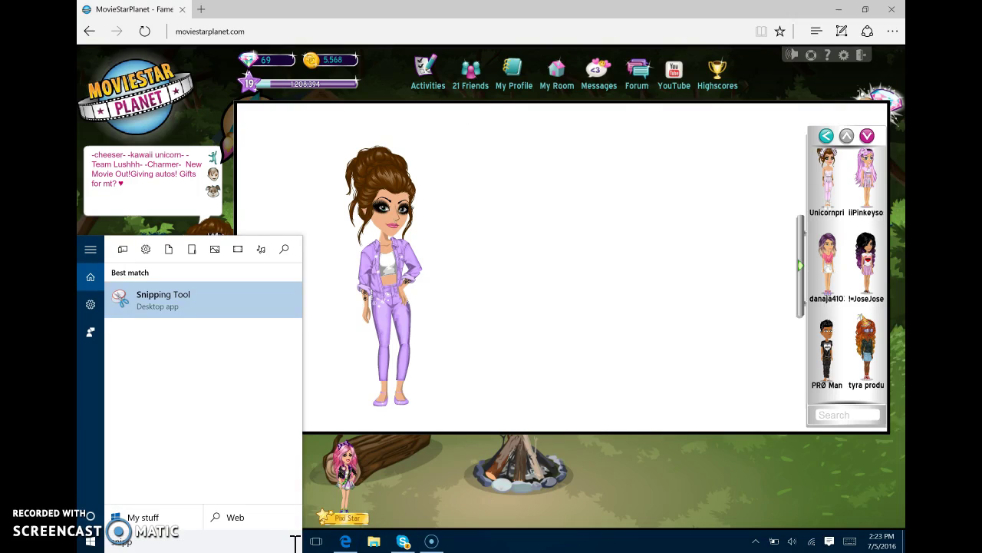
type("ing")
key("Return")
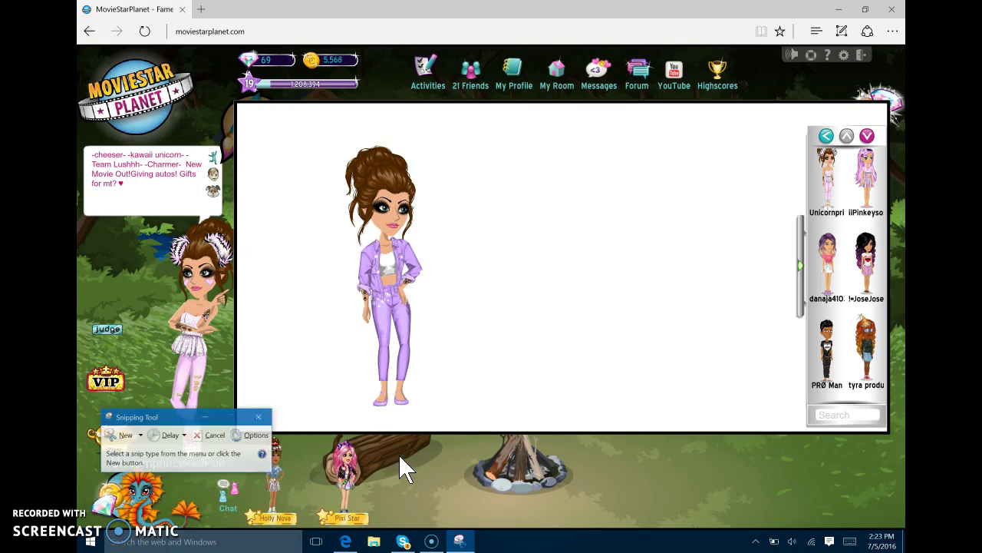
left_click(121, 436)
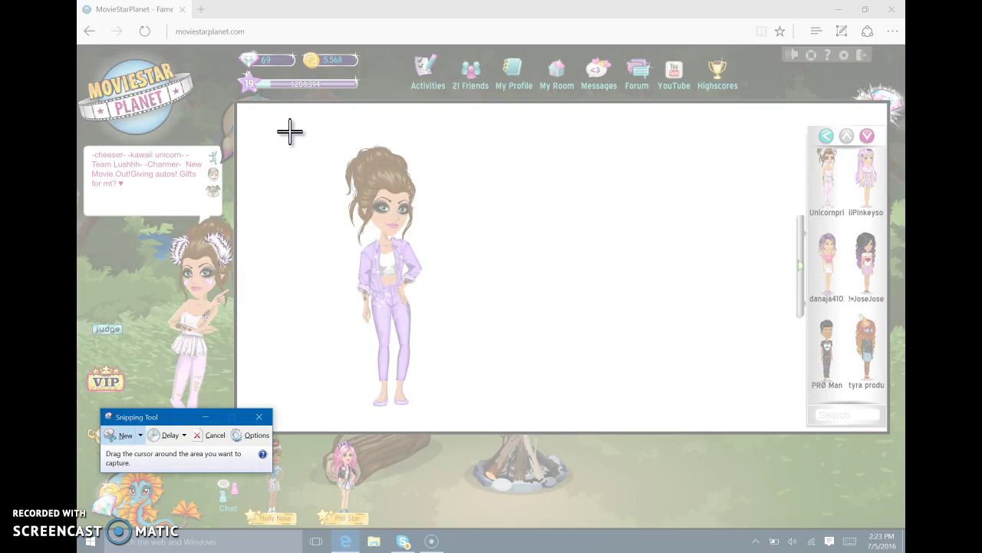
left_click_drag(290, 131, 437, 426)
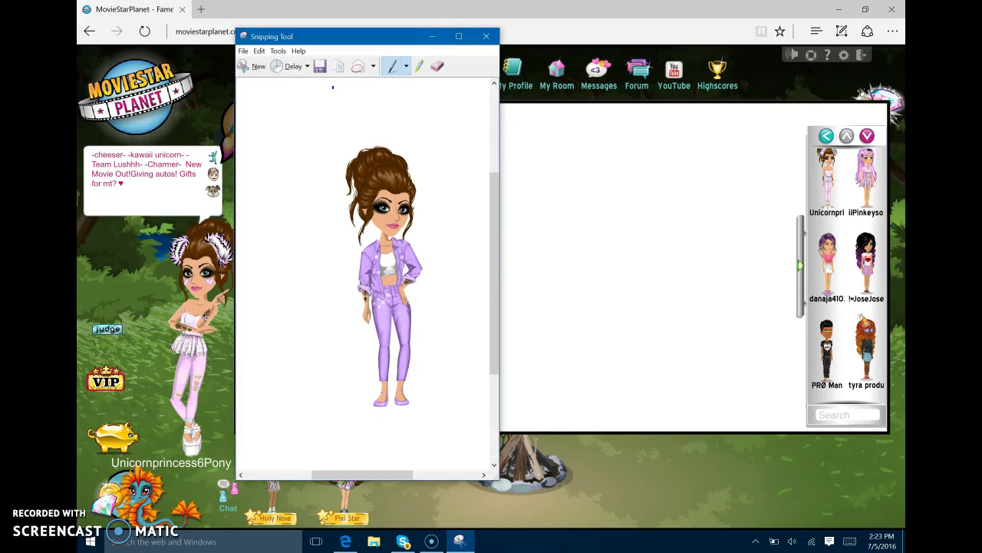
Start saving the snip as 'uhh', cancel the save, and close Snipping Tool
left_click(321, 68)
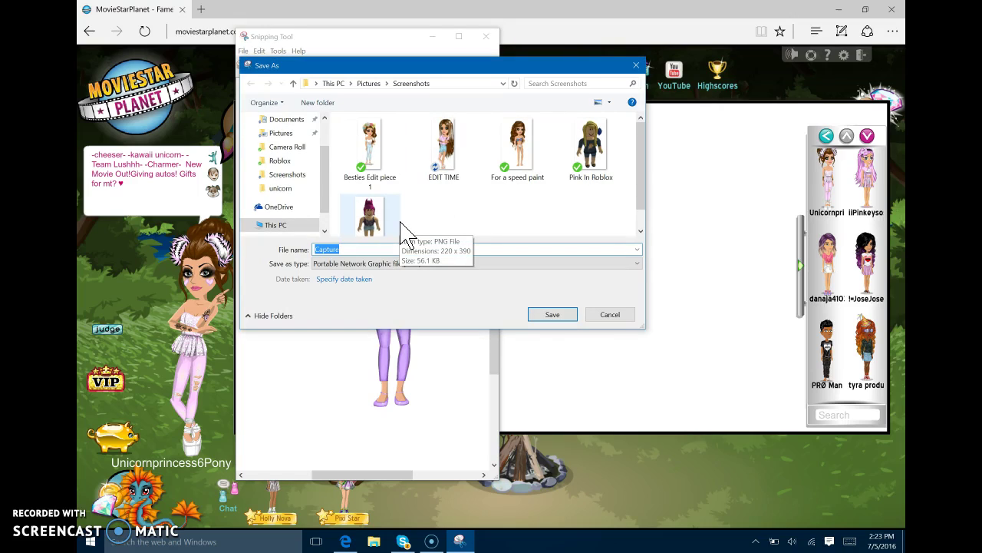
key("BackSpace")
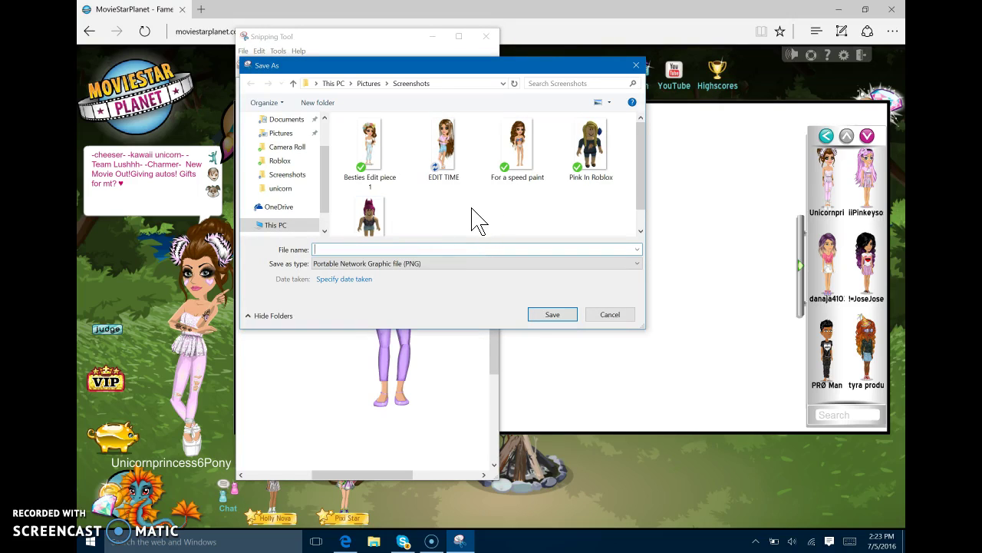
type("uhhh cheez")
left_click(603, 315)
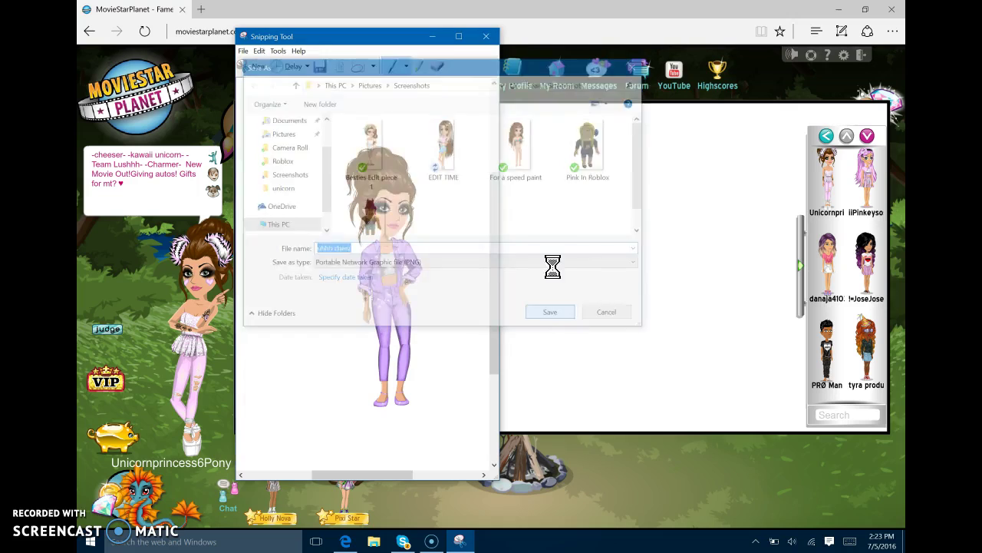
left_click(488, 36)
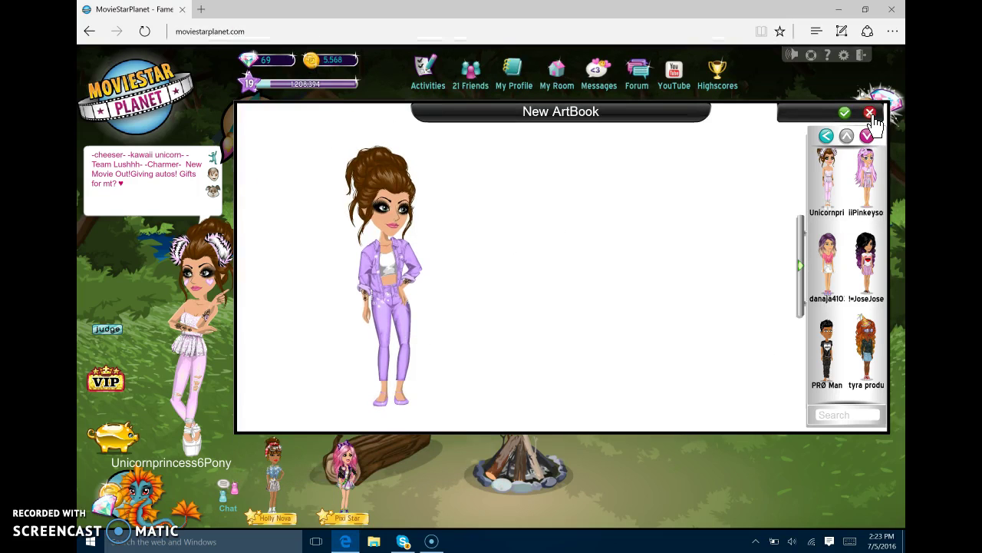
Close the ArtBook without saving and dismiss the ArtBook browser
left_click(872, 115)
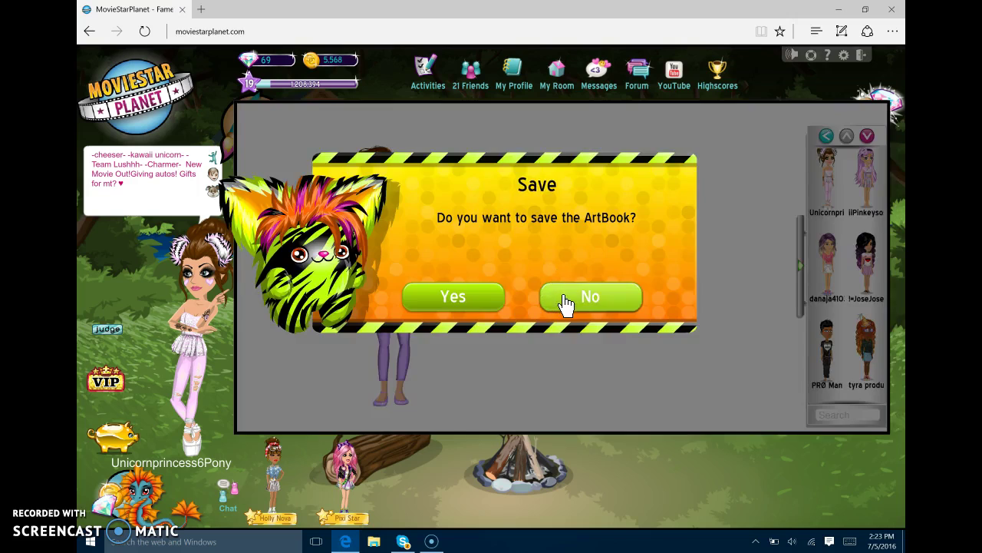
left_click(566, 303)
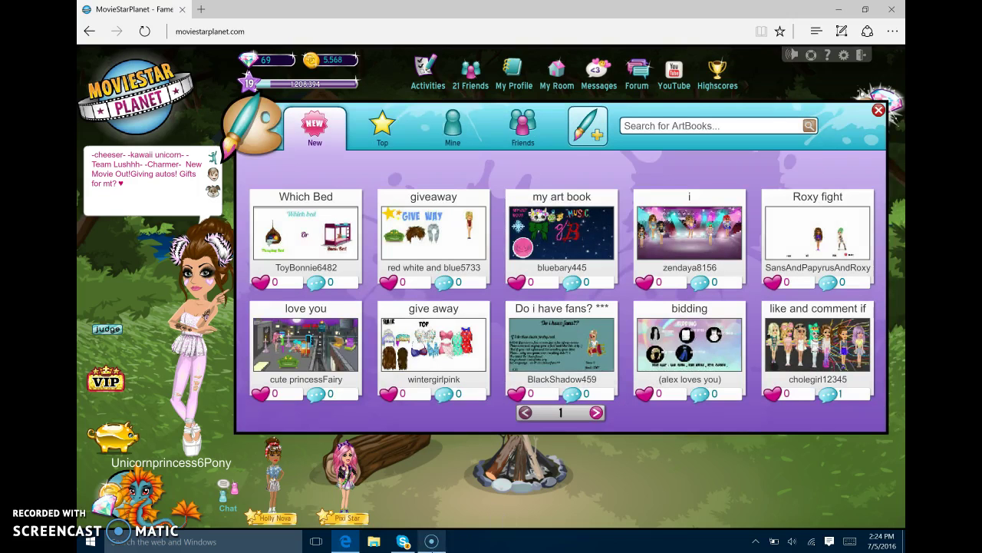
left_click(878, 112)
Return to the town map, then go to pixlr.com in a new tab and launch Pixlr Editor
left_click(855, 125)
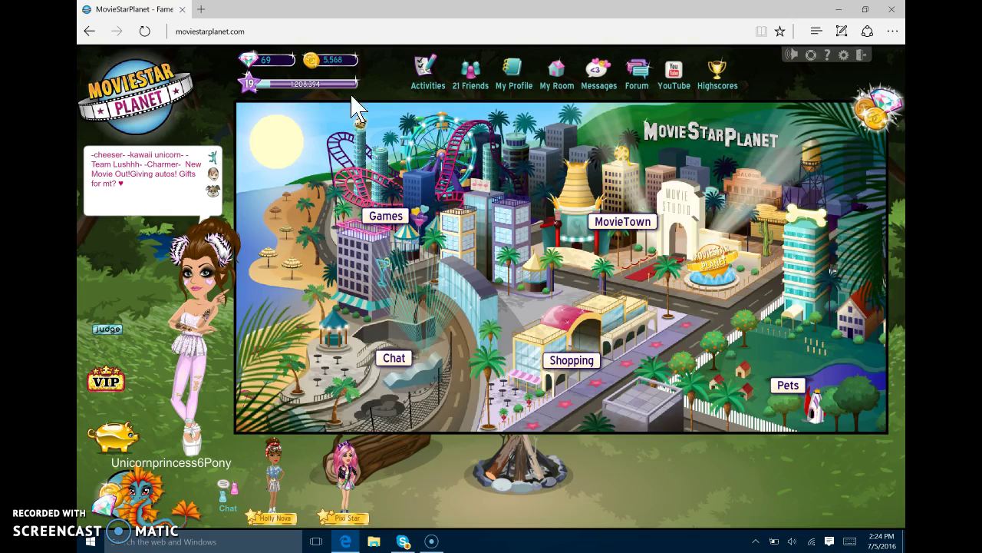
left_click(202, 9)
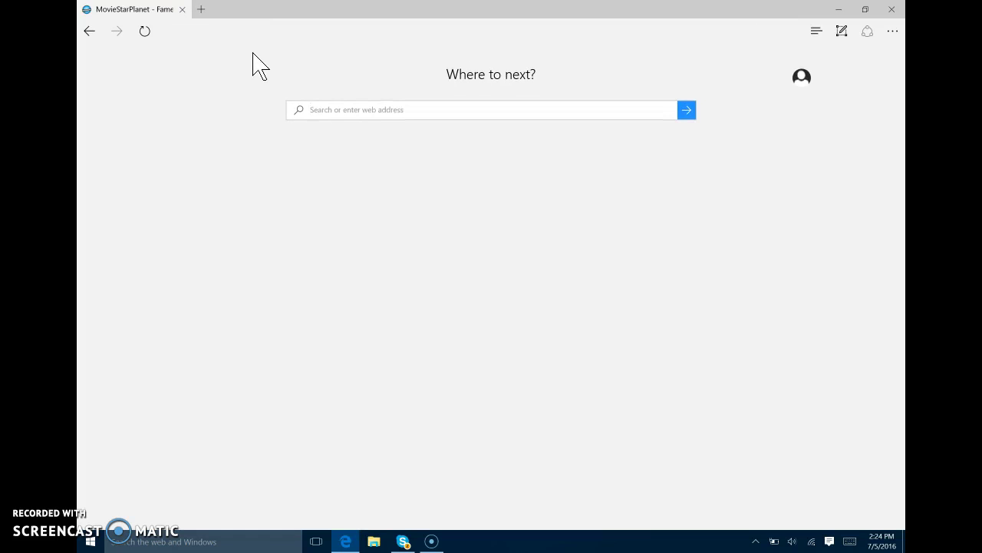
type("pixlr.com")
key("Return")
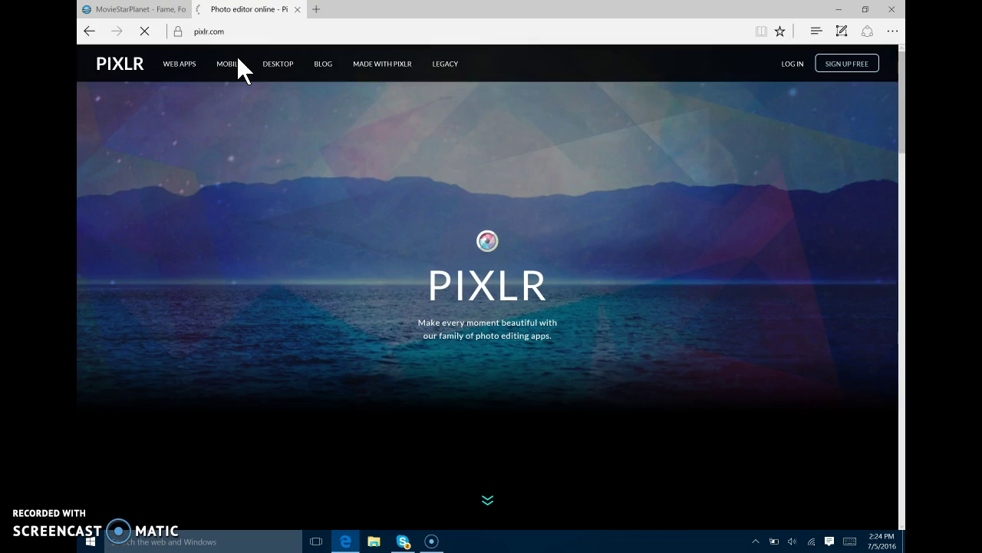
scroll(386, 132, "down", 3)
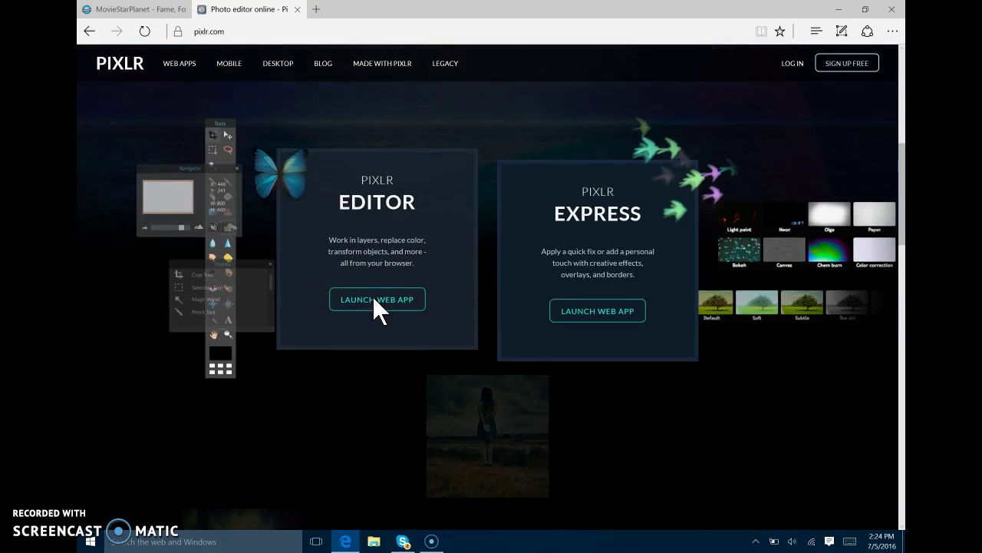
left_click(373, 298)
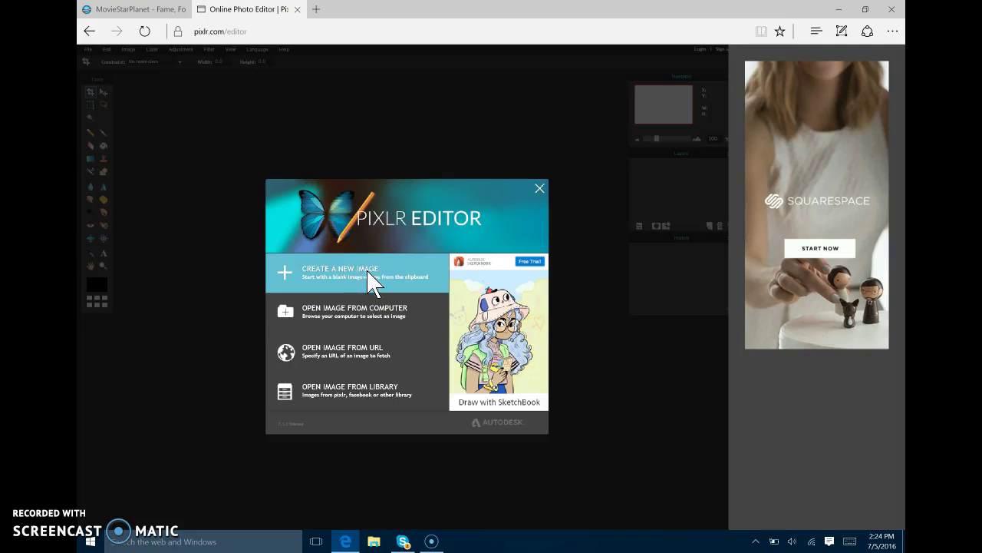
Create a new 1920 x 1080 image from the Movie 1080p preset
left_click(350, 275)
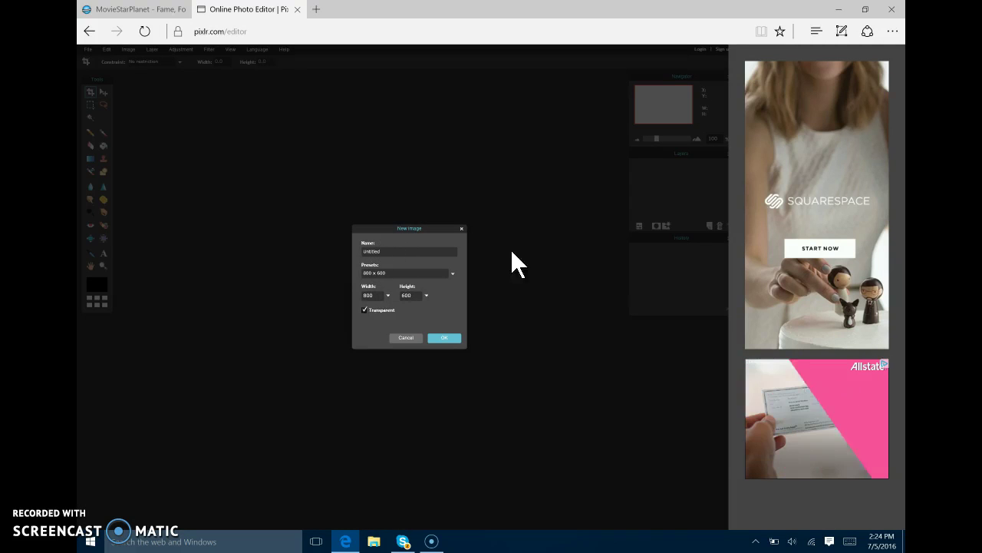
left_click(442, 272)
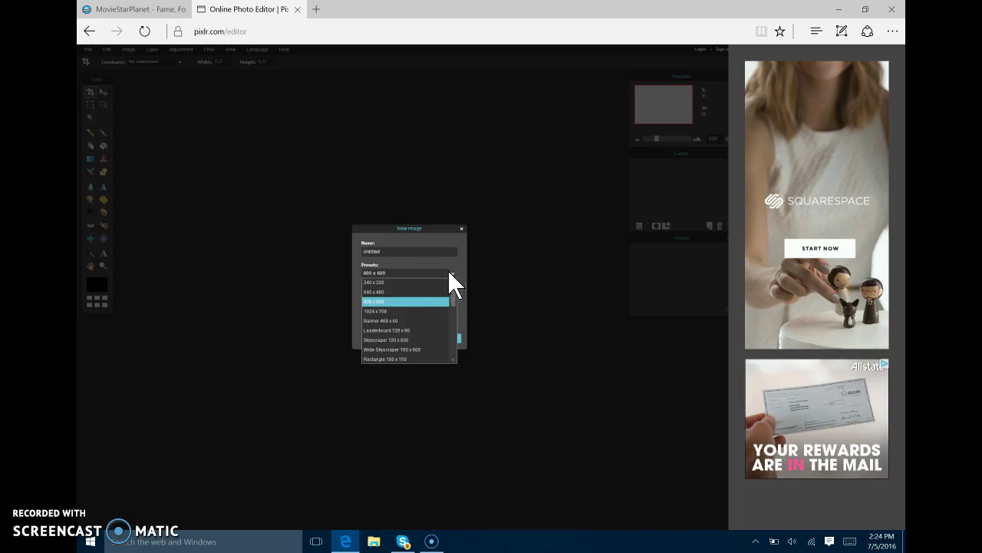
left_click_drag(450, 294, 448, 351)
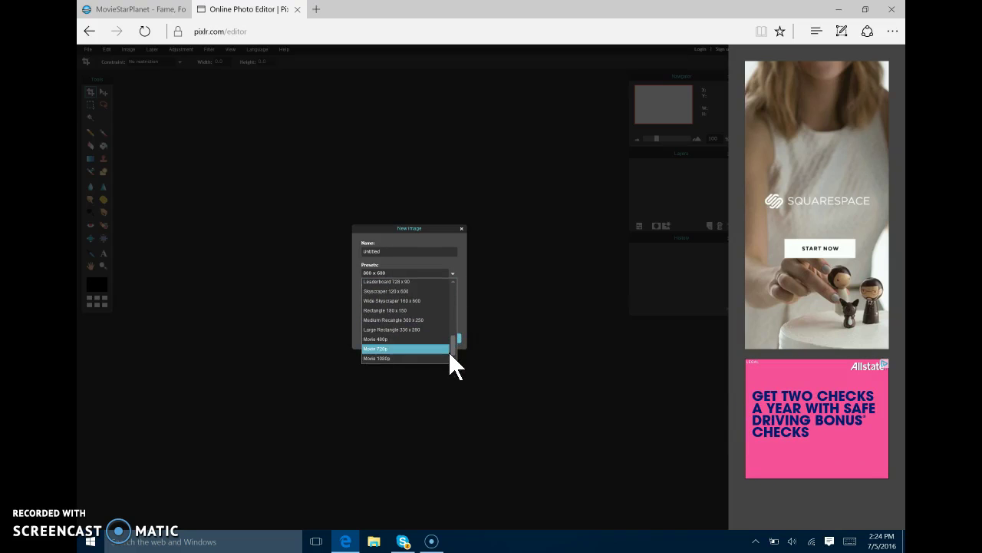
left_click(381, 359)
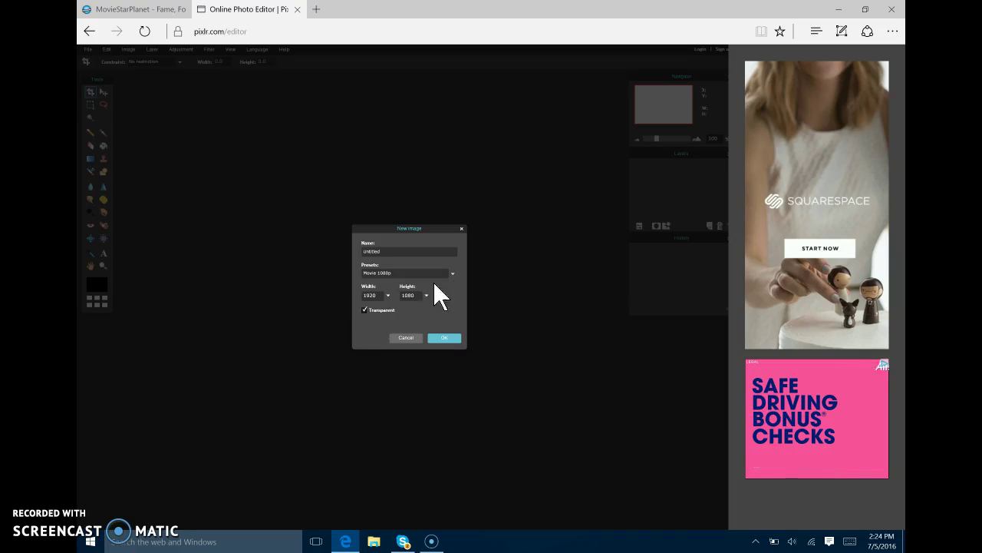
left_click(443, 337)
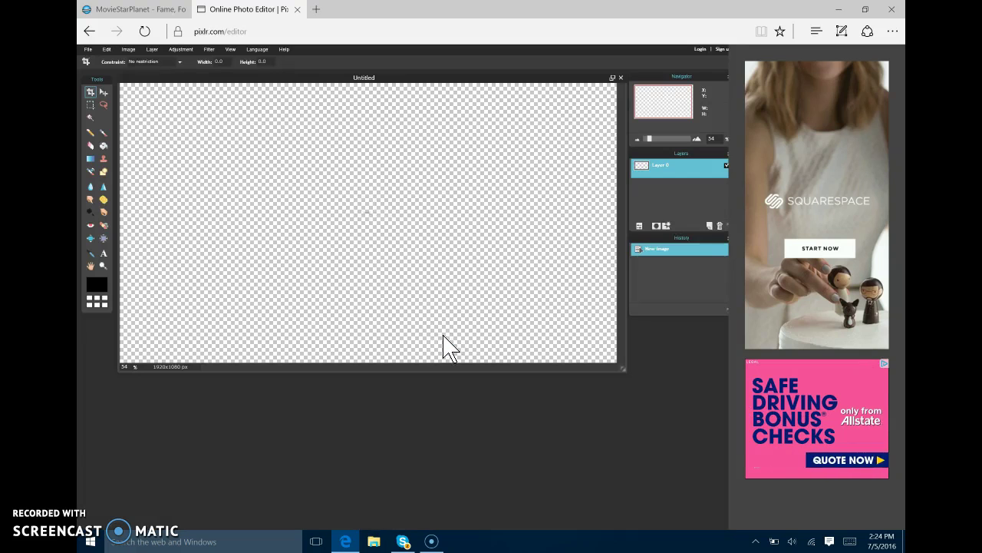
Add the 'uhhh cheez' screenshot from the Screenshots folder as a new layer
left_click(151, 49)
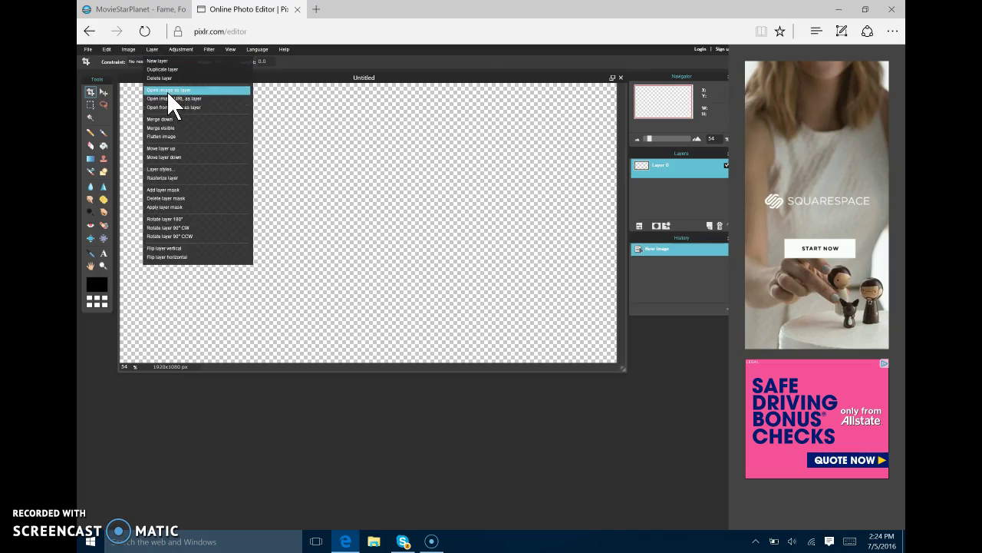
left_click(166, 91)
scroll(263, 164, "down", 2)
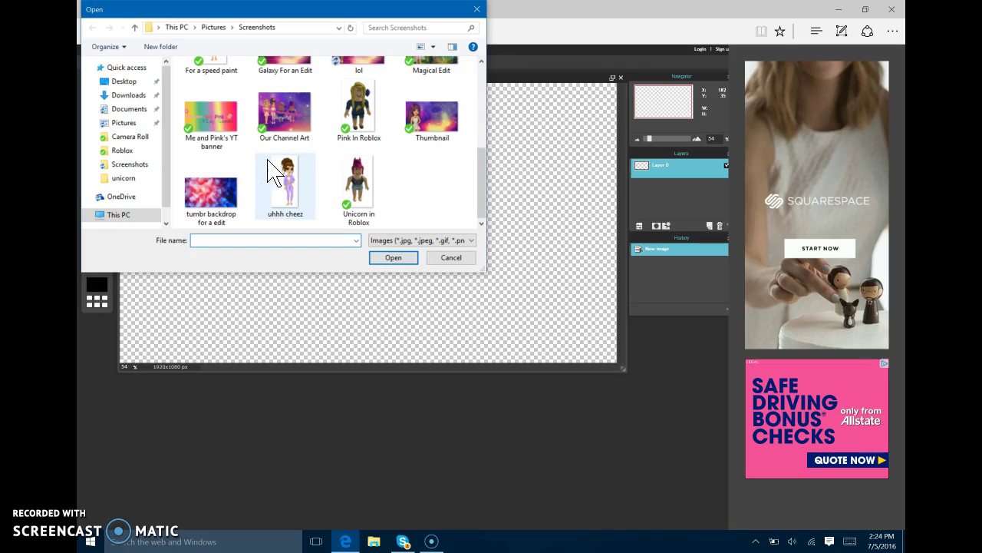
left_click(304, 190)
left_click(392, 258)
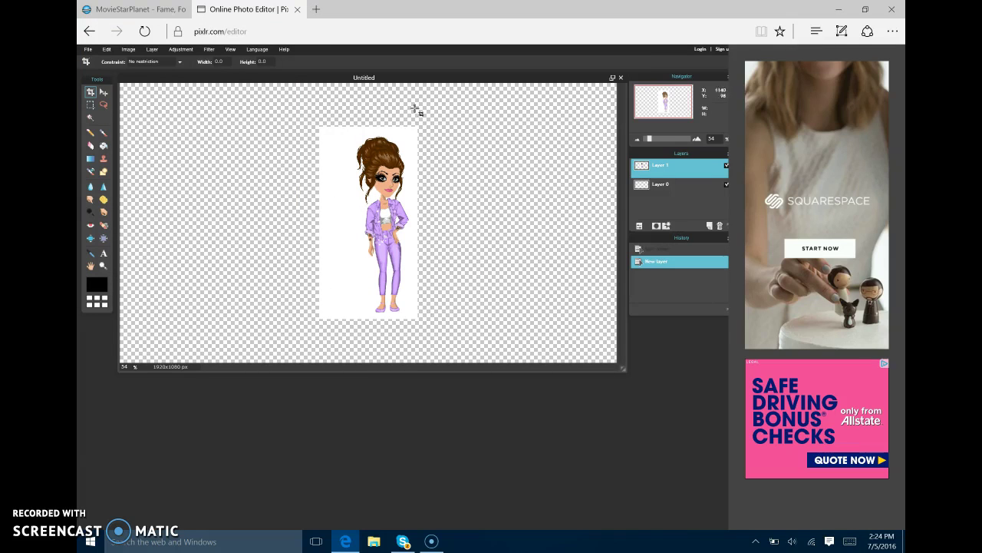
Magic Wand the white background around the avatar, delete it, and deselect
left_click(89, 118)
left_click(339, 189)
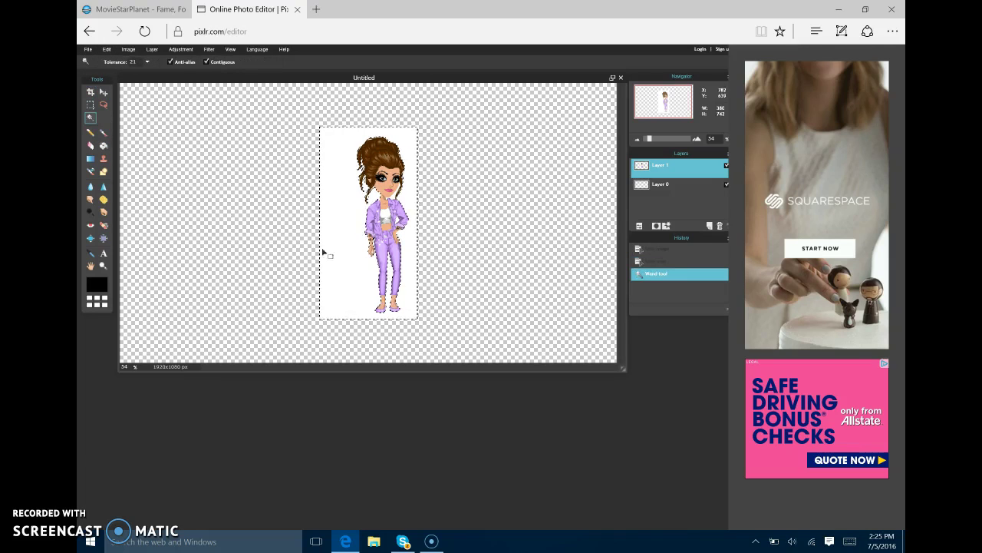
key("Delete")
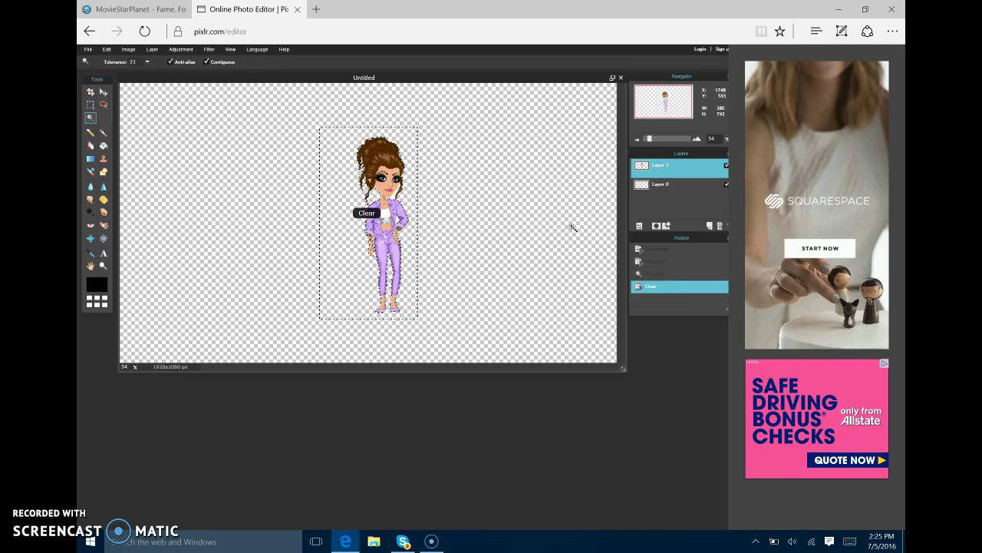
left_click(570, 226)
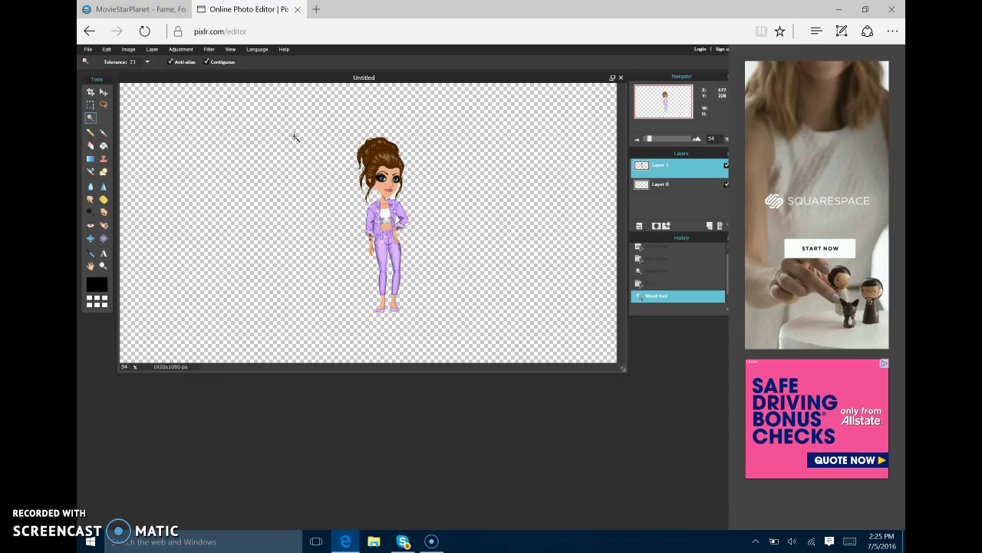
Free-transform the avatar to enlarge her and move her to the canvas's left edge
left_click(109, 50)
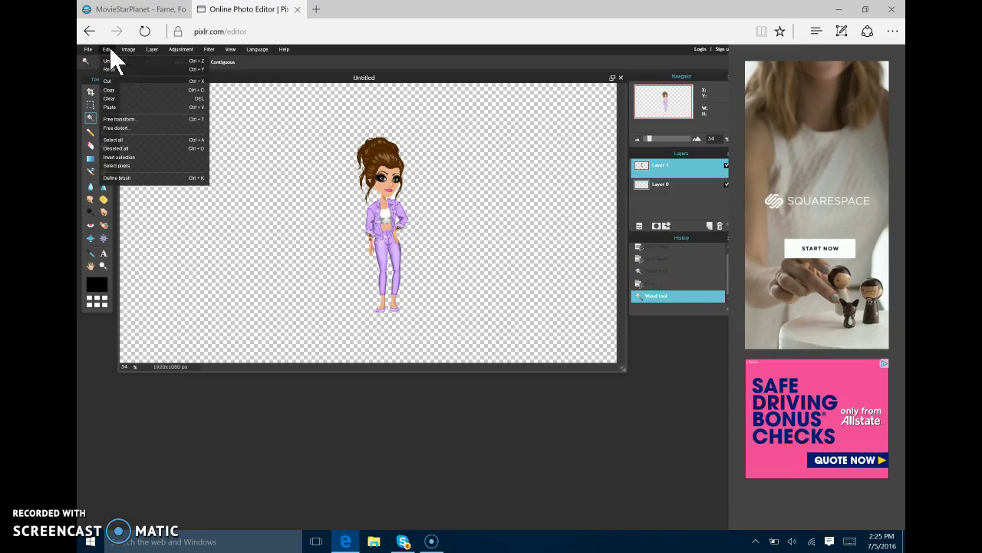
left_click(119, 119)
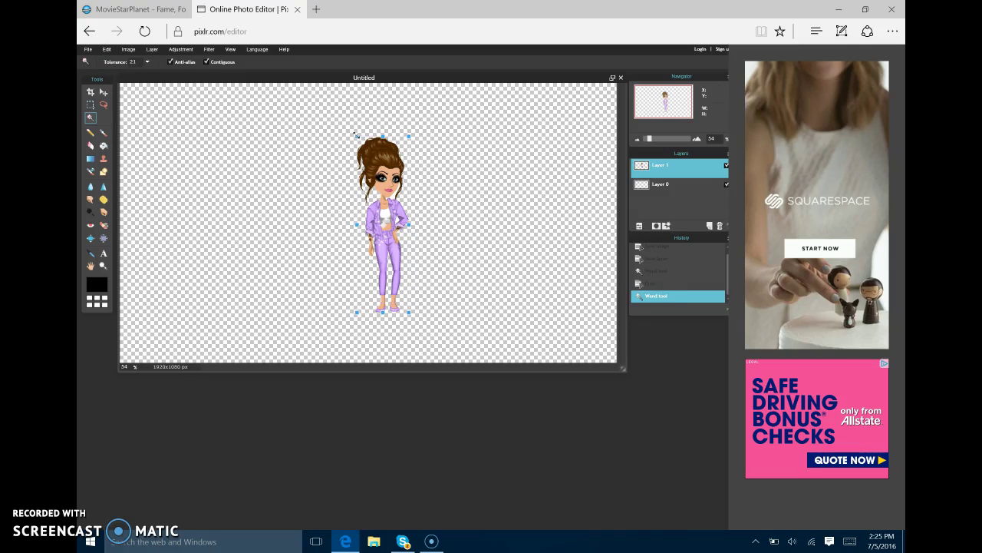
left_click_drag(356, 135, 342, 242)
left_click_drag(313, 137, 314, 104)
left_click_drag(360, 280, 373, 280)
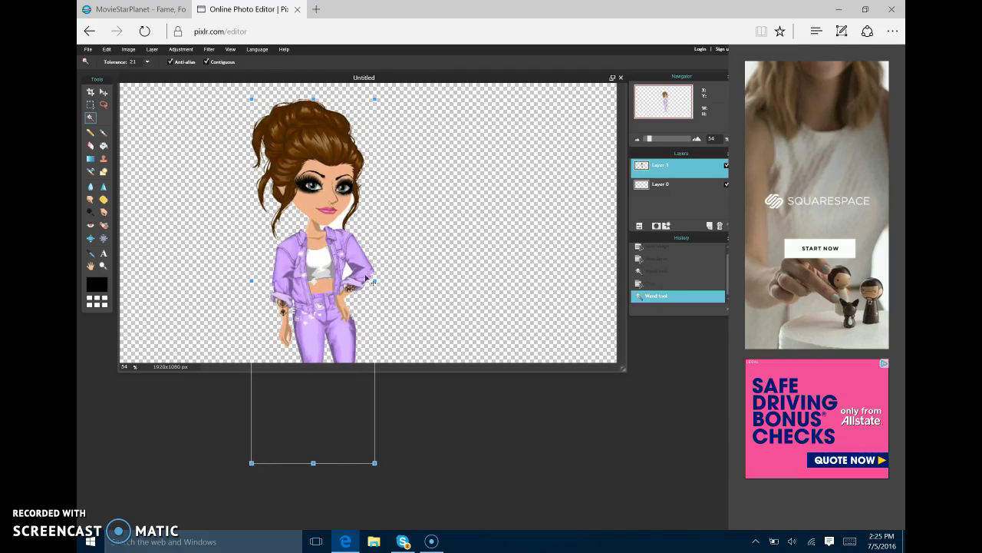
mouse_move(335, 247)
left_mouse_down()
mouse_move(372, 218)
mouse_move(325, 256)
left_mouse_up()
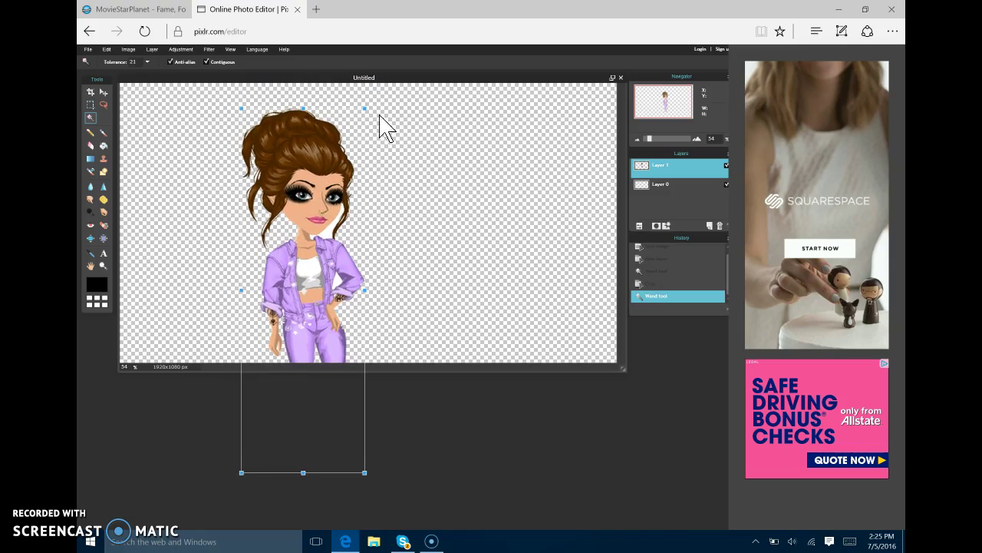
left_click_drag(364, 113, 374, 102)
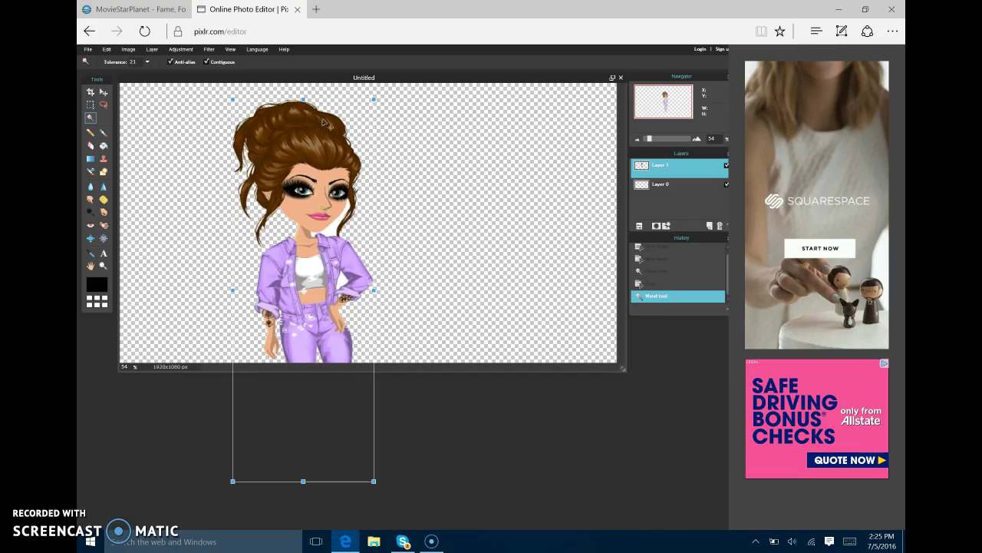
left_click_drag(303, 99, 303, 88)
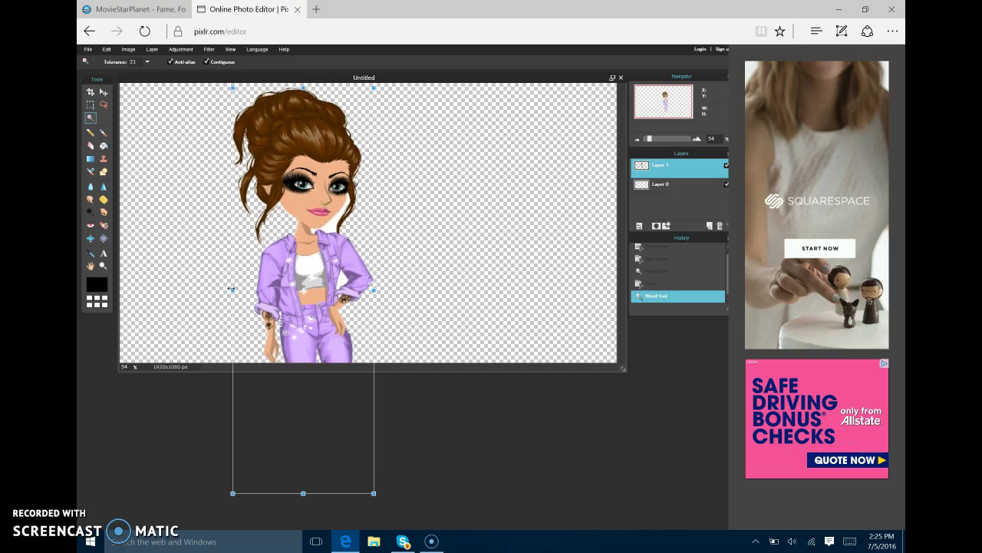
left_click_drag(231, 290, 247, 288)
left_click_drag(318, 271, 202, 258)
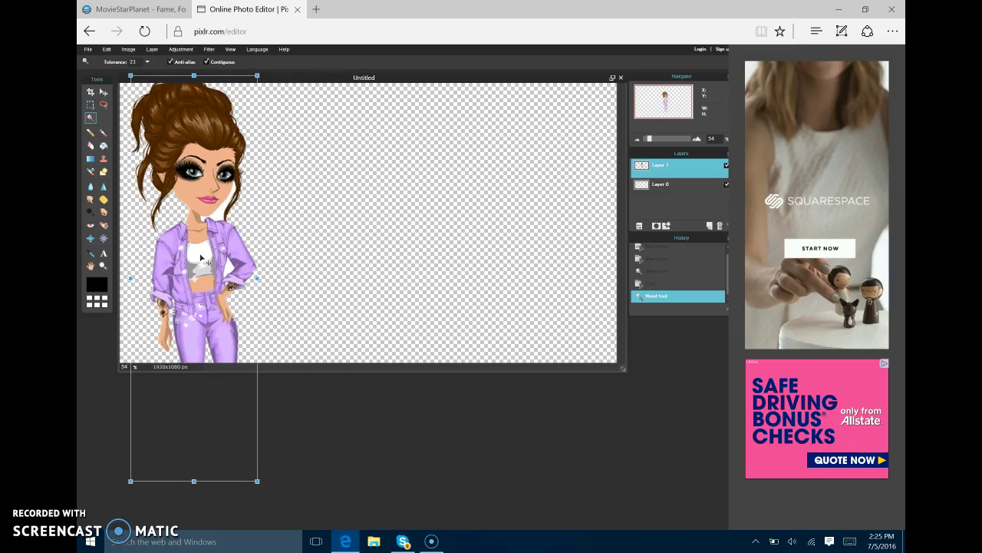
left_click(454, 191)
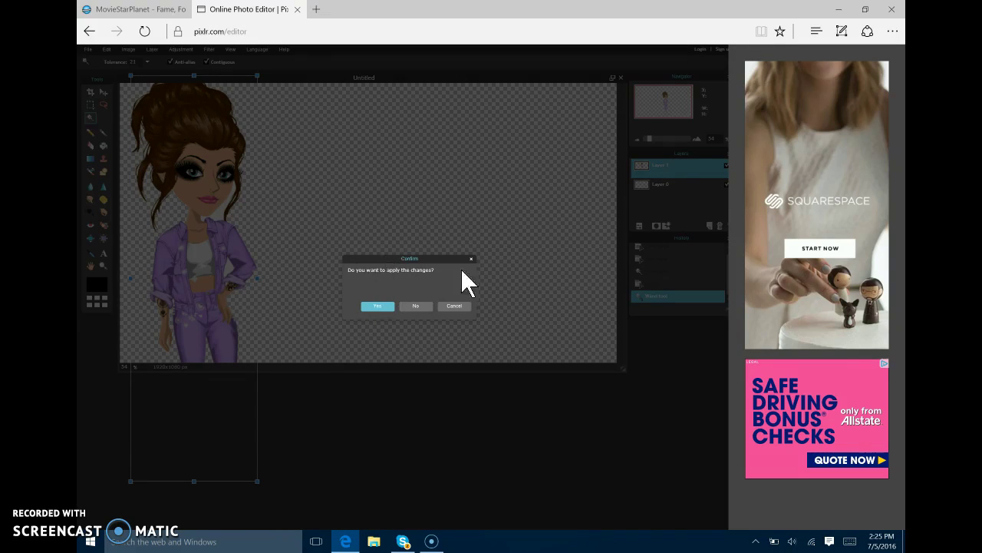
Apply the resize, then Magic Wand and delete white patches at the neck and between arm and body
left_click(376, 306)
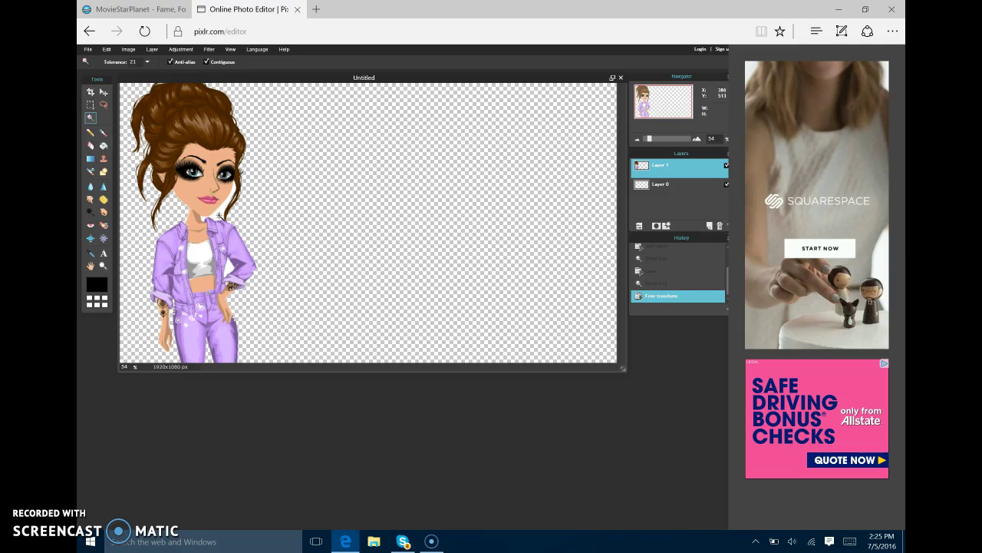
left_click(219, 215)
key("Delete")
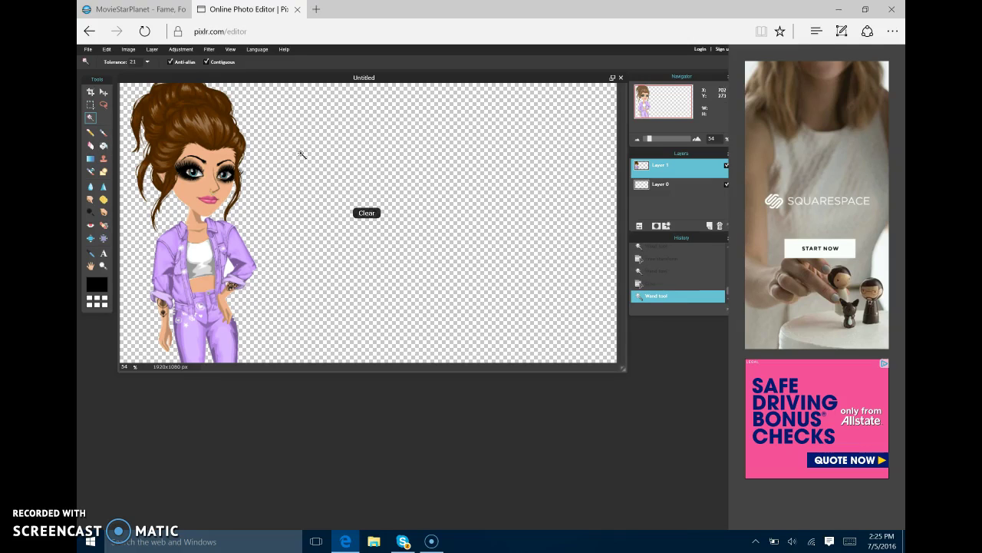
left_click(200, 218)
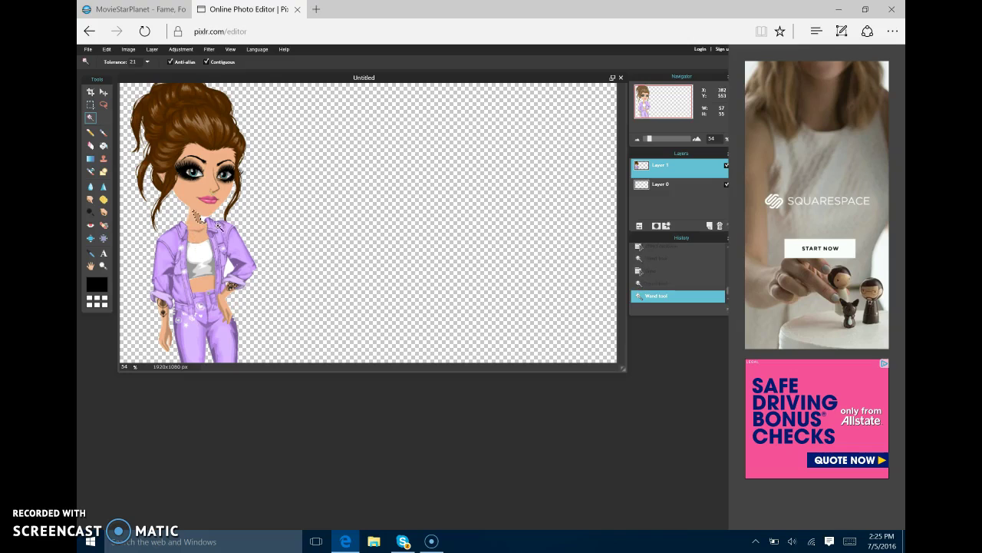
left_click(218, 217)
left_click(230, 267)
key("Delete")
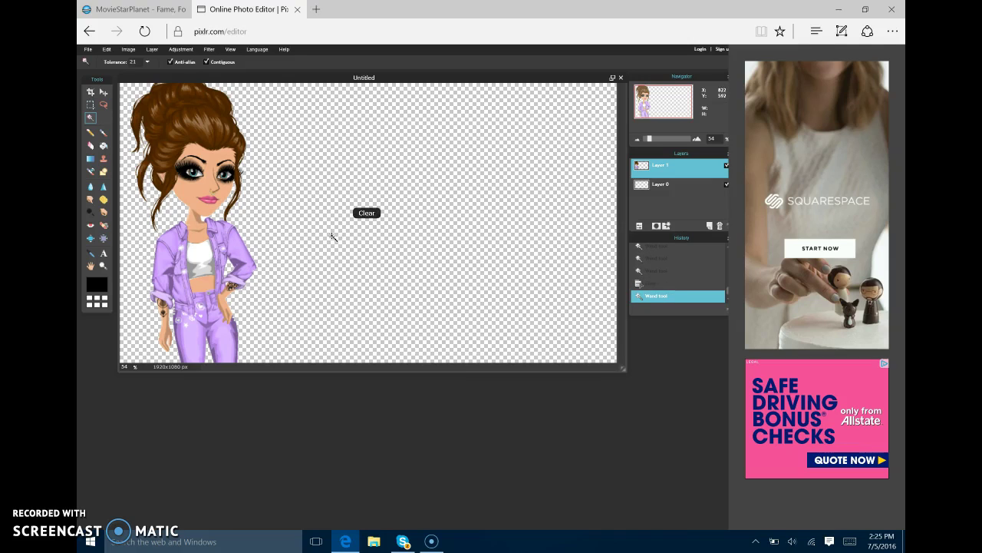
left_click(202, 220)
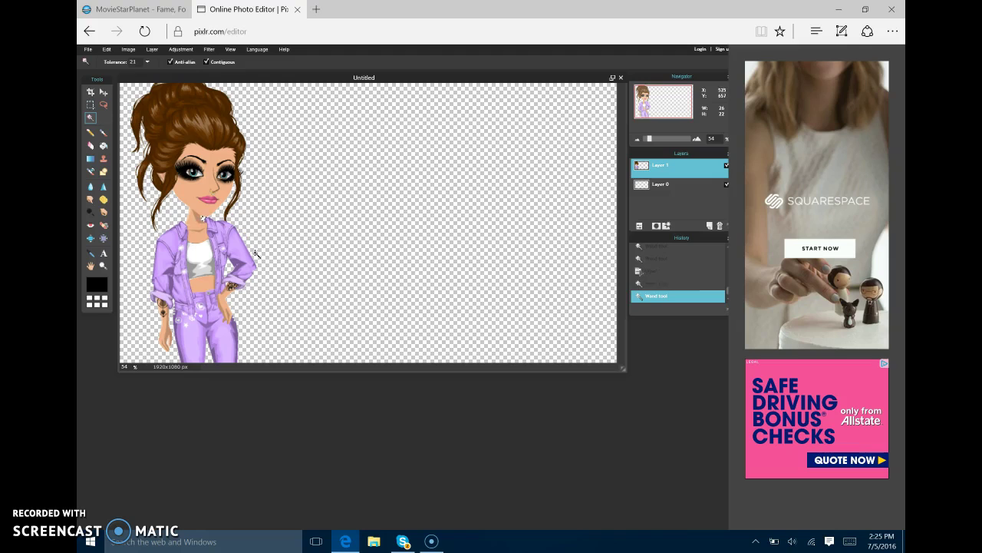
key("Delete")
mouse_move(650, 137)
left_mouse_down()
mouse_move(661, 136)
mouse_move(650, 140)
left_mouse_up()
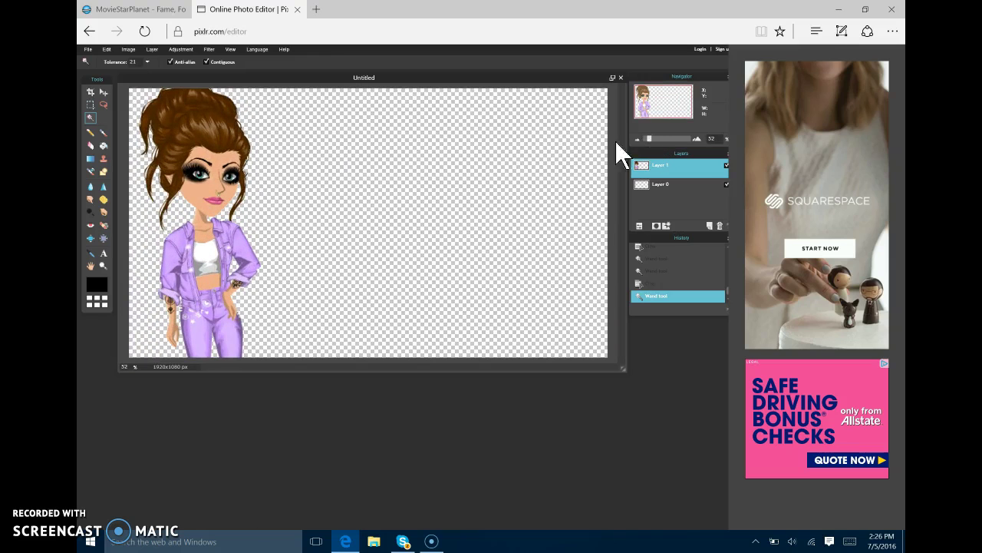
In a new tab, search Google Images for 'tumblr backdrops'
key("ctrl+t")
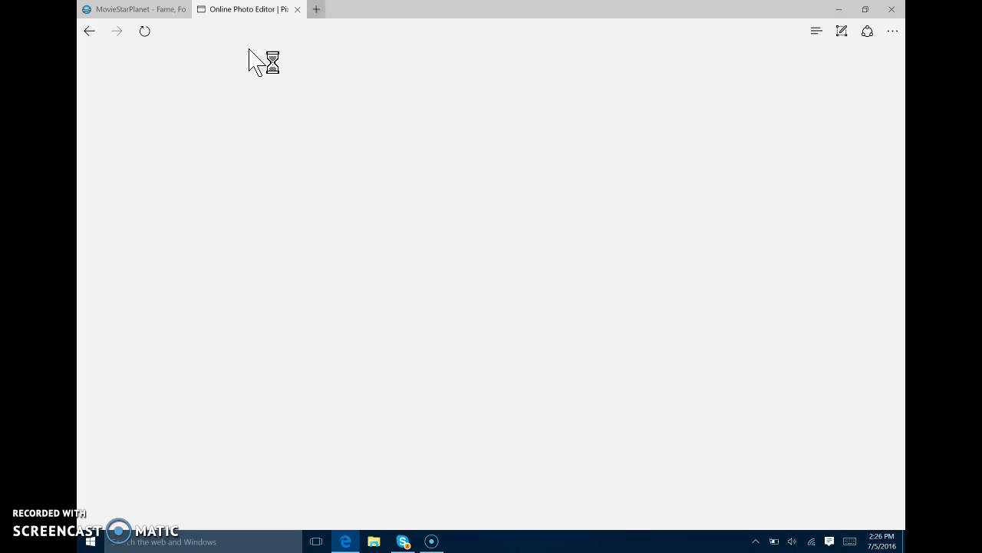
type("google")
key("Return")
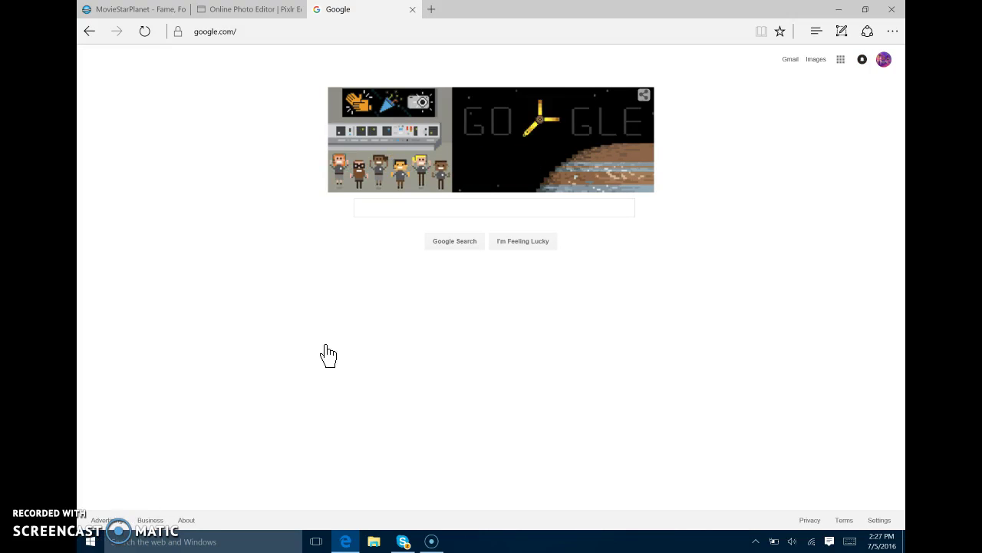
left_click(387, 213)
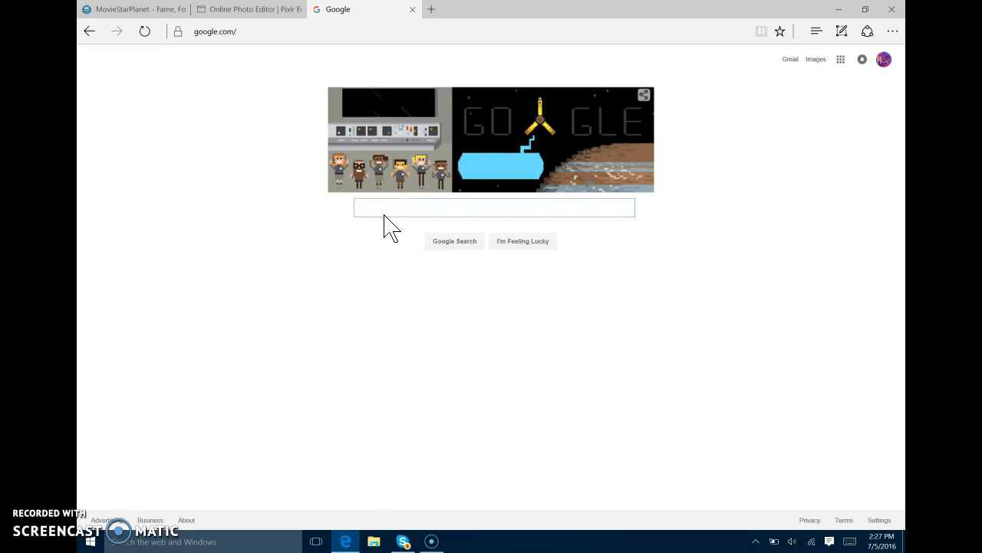
type("tumblr")
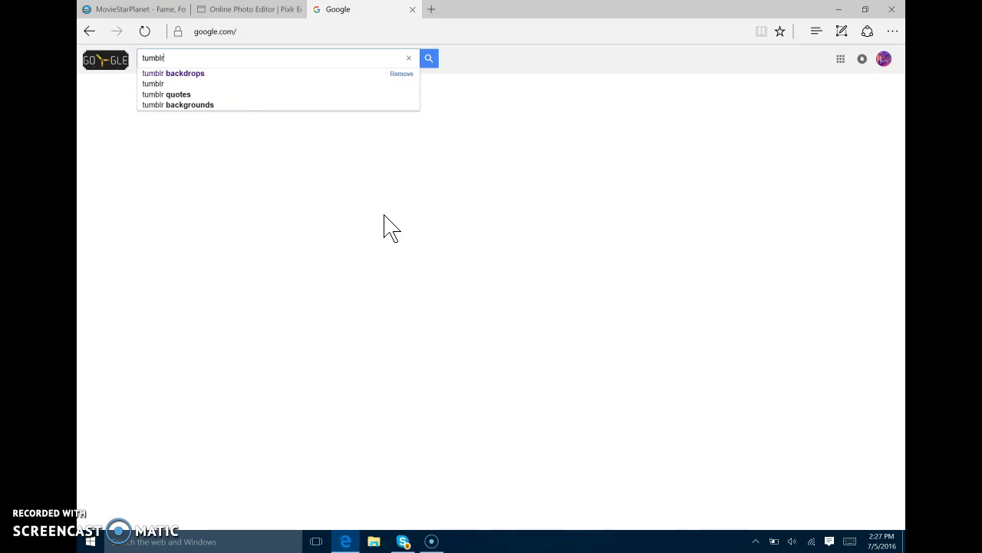
type(" backdrops")
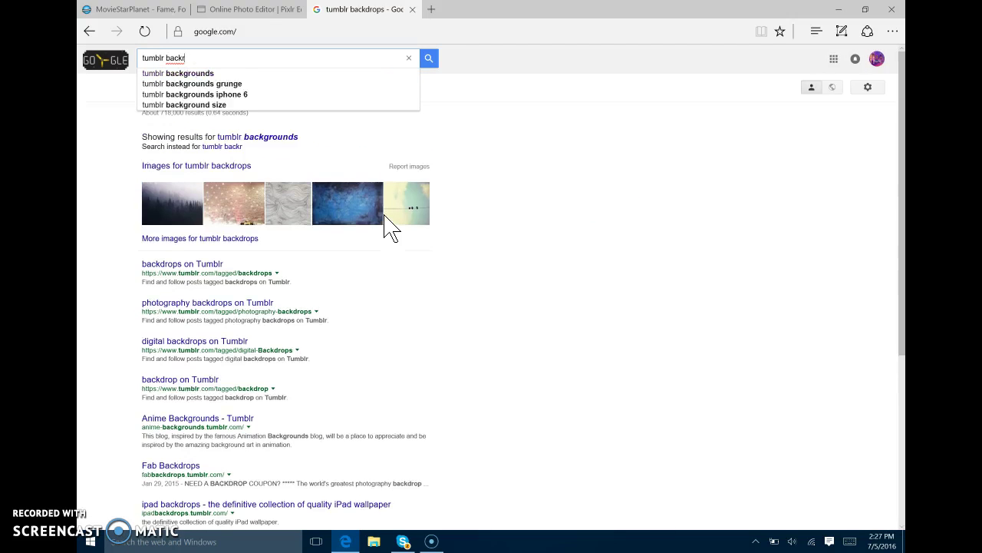
key("Return")
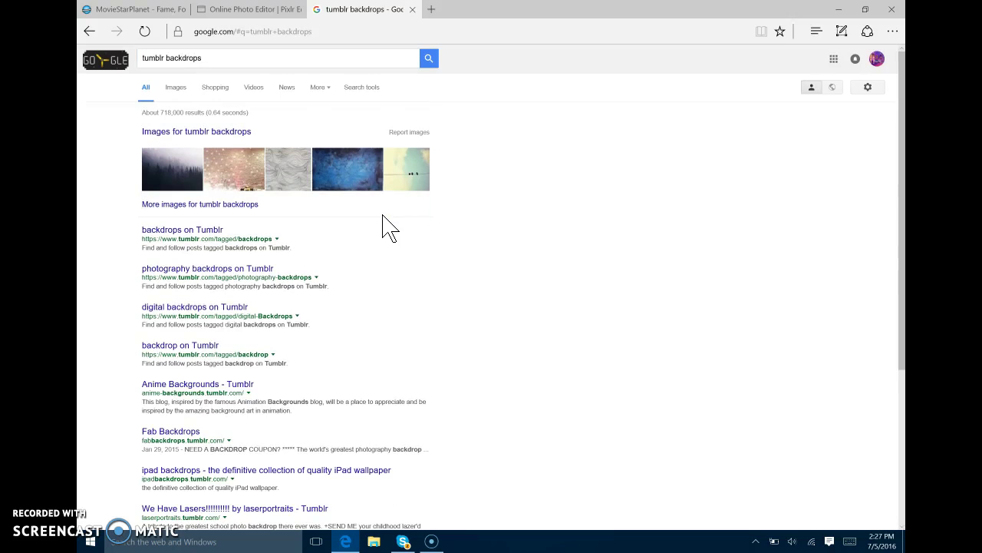
left_click(184, 102)
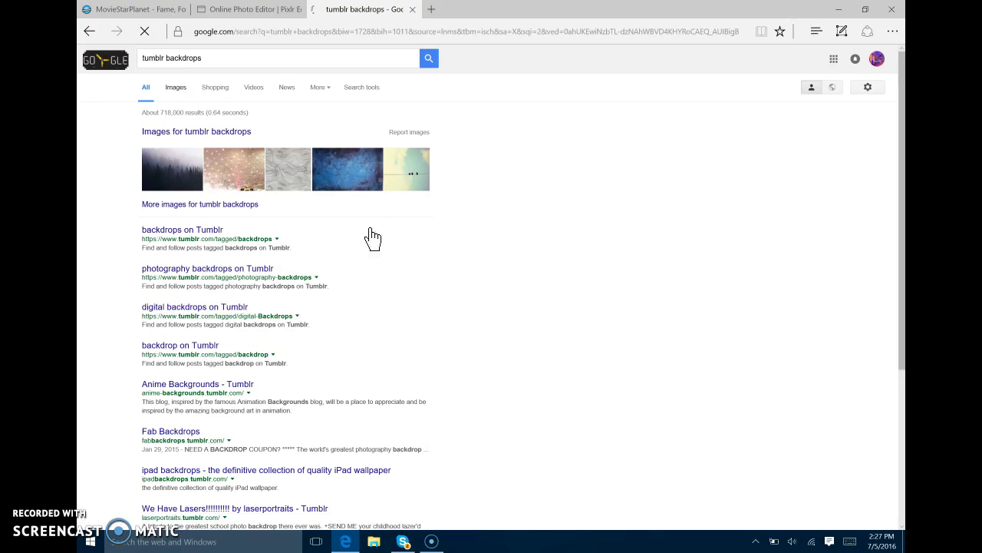
Scroll down through the tumblr backdrops image results, then back up toward the top
scroll(372, 256, "down", 2)
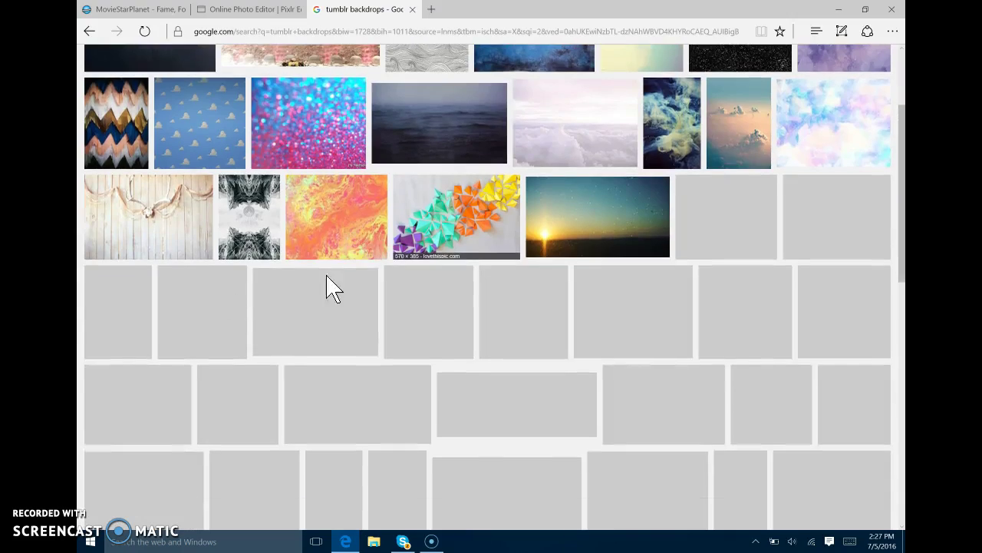
scroll(295, 328, "down", 3)
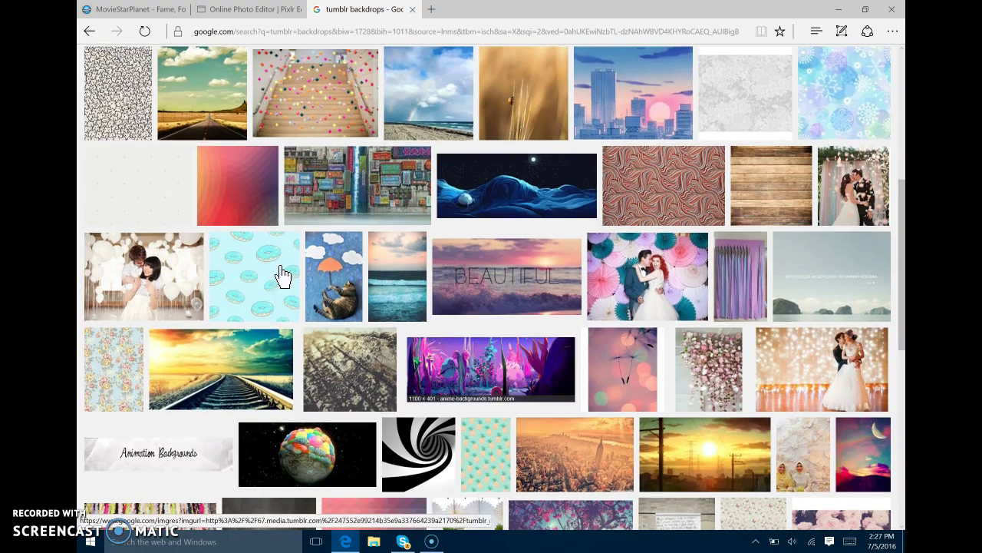
scroll(384, 283, "down", 2)
scroll(418, 292, "down", 2)
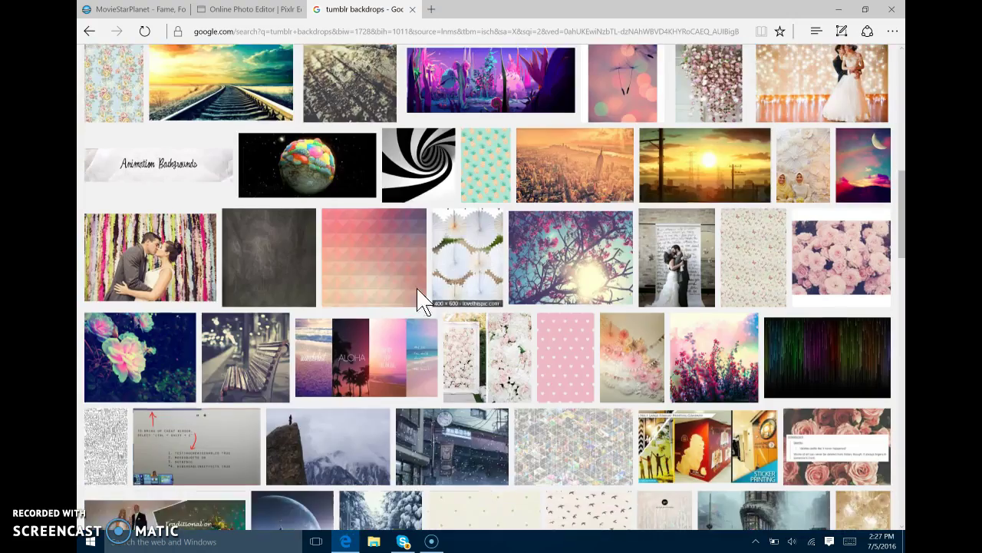
scroll(242, 291, "down", 1)
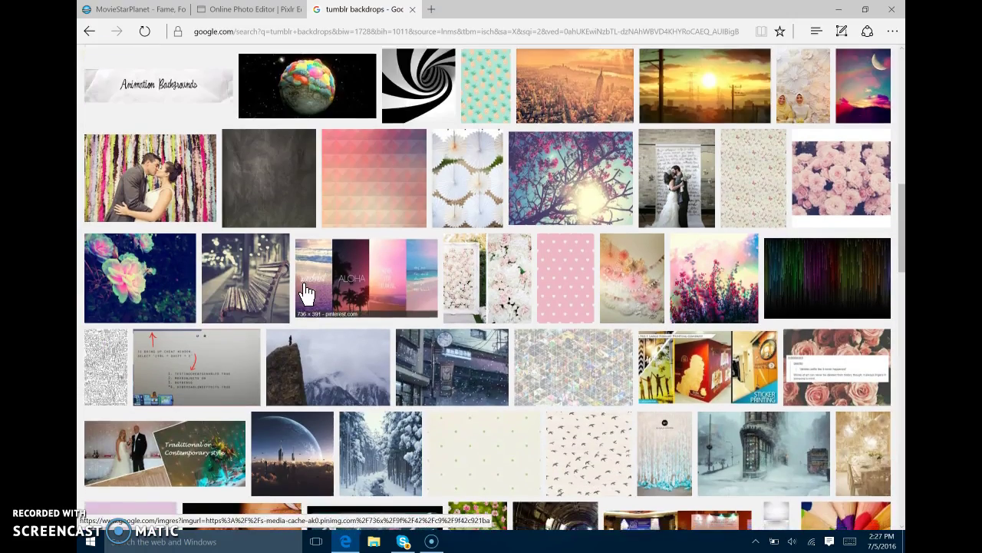
scroll(291, 292, "down", 1)
scroll(337, 315, "down", 2)
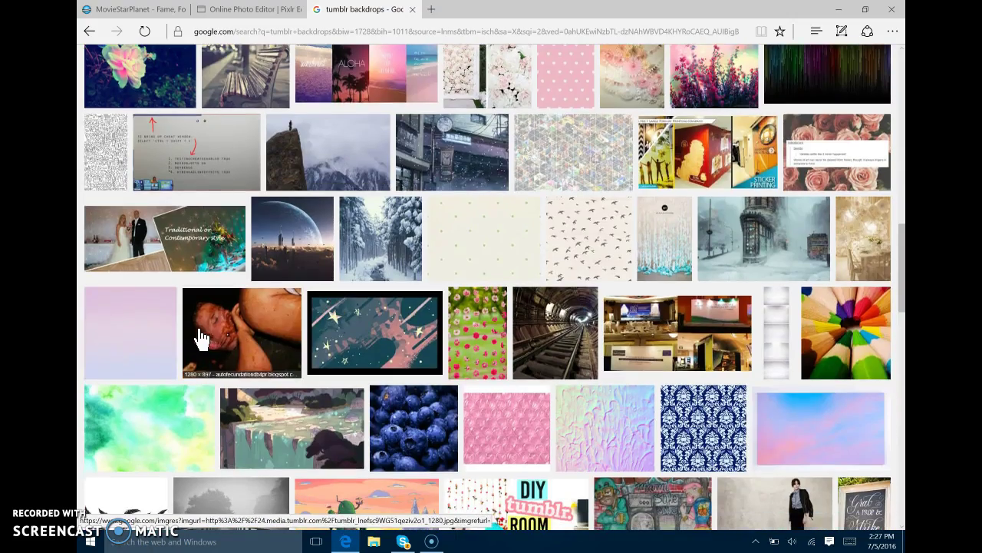
scroll(560, 307, "down", 1)
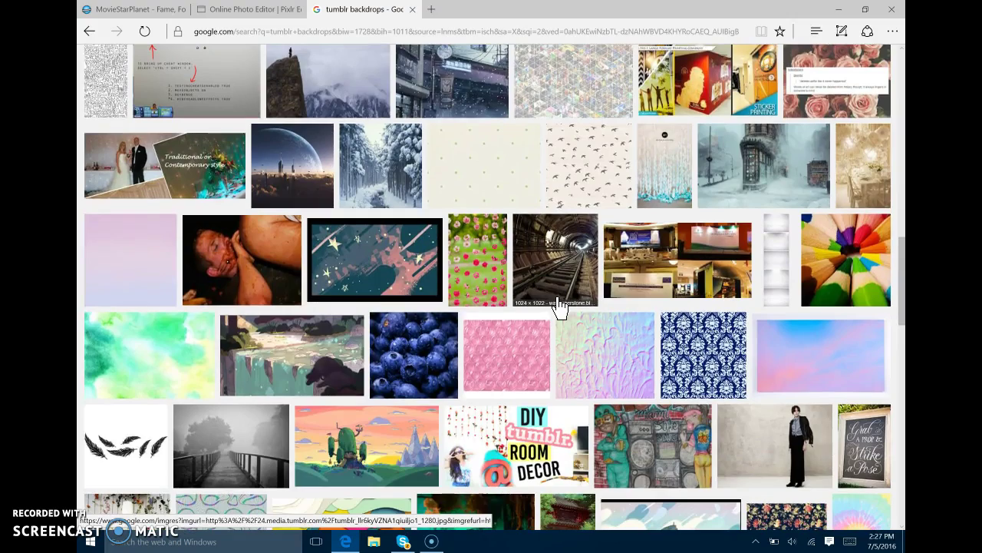
scroll(559, 306, "down", 2)
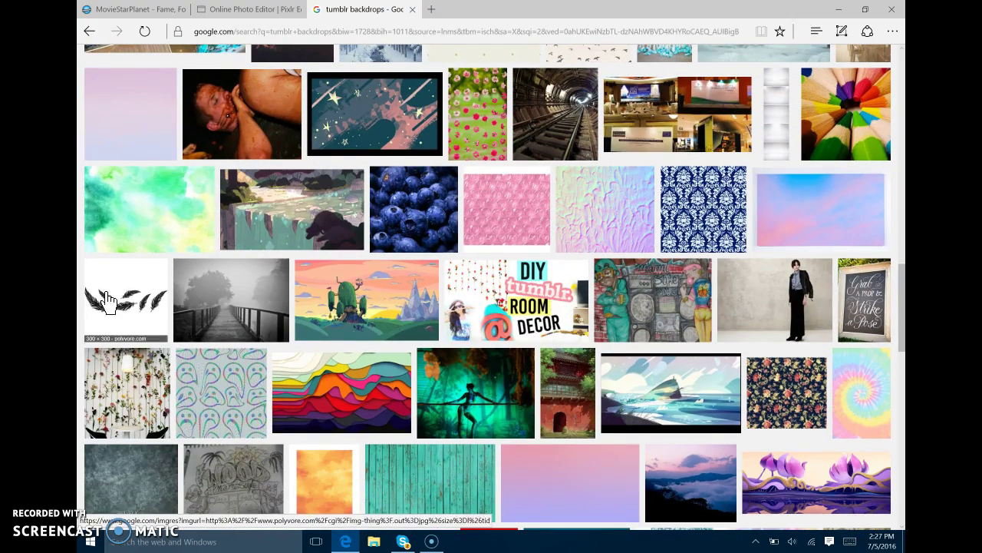
scroll(697, 263, "down", 2)
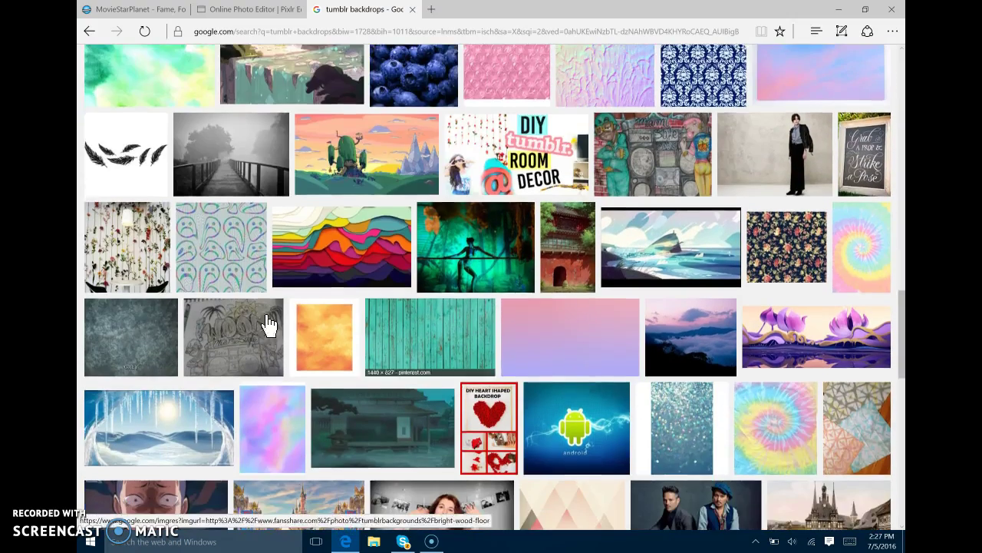
scroll(269, 324, "down", 4)
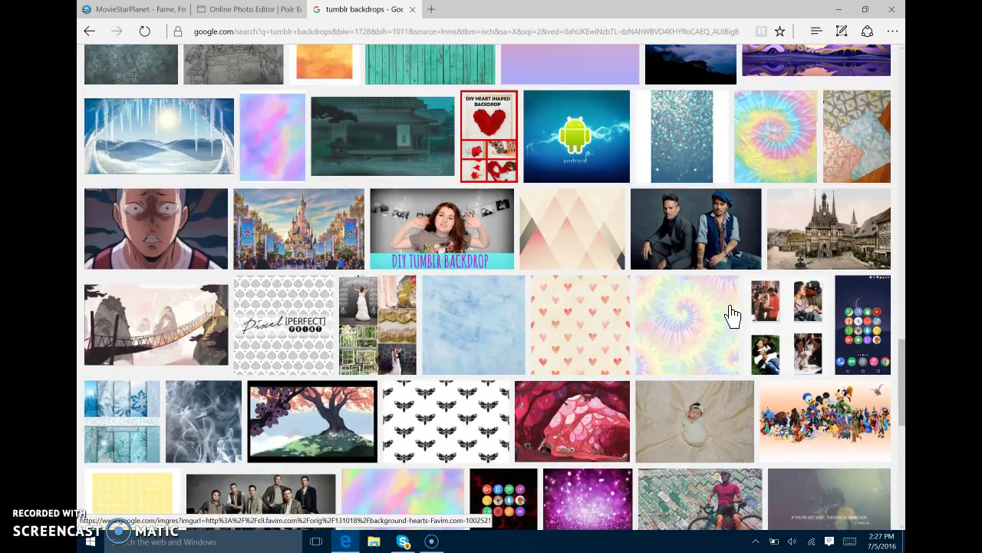
scroll(384, 346, "down", 3)
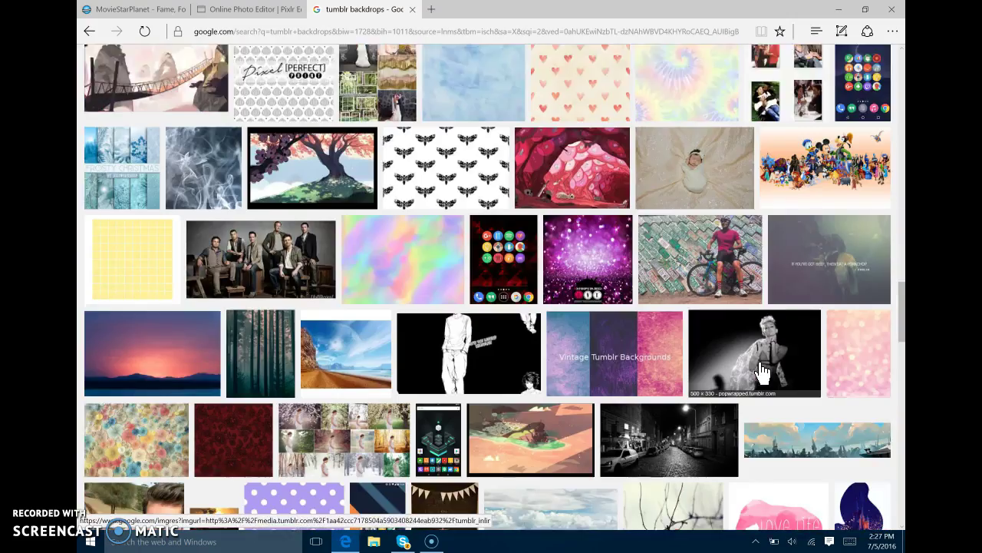
scroll(762, 372, "down", 3)
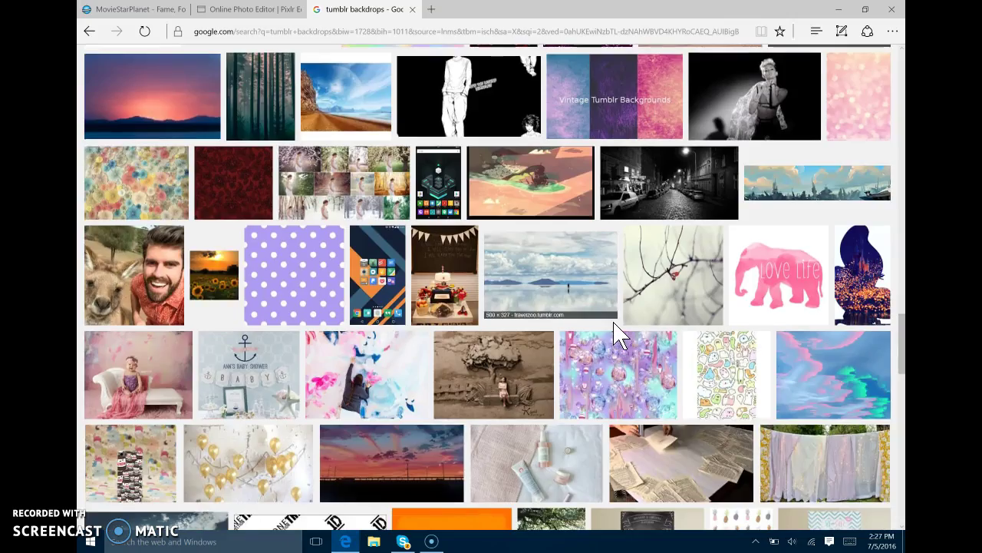
scroll(621, 335, "up", 15)
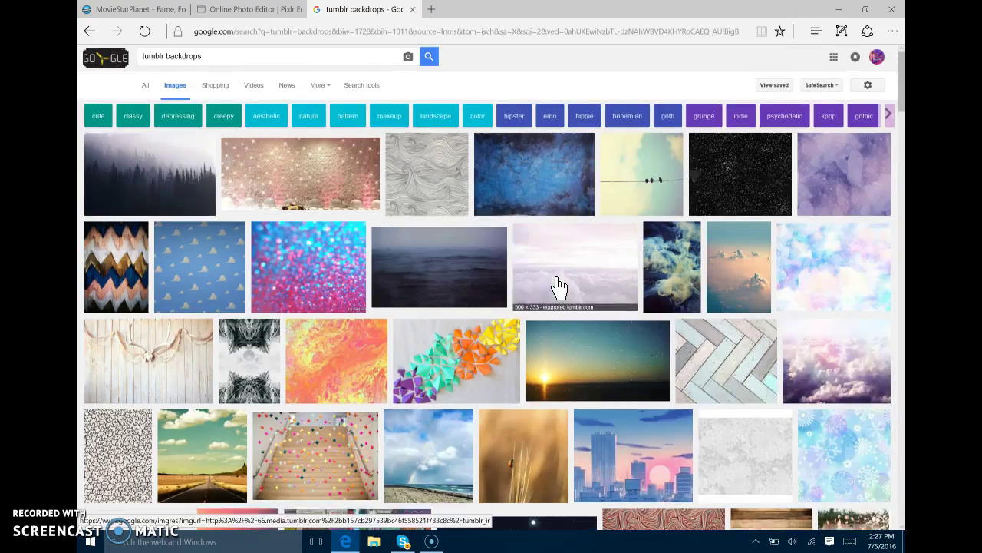
Refine the search to 'tumblr backdrops sparkles' and browse the results
left_click(281, 59)
type("s")
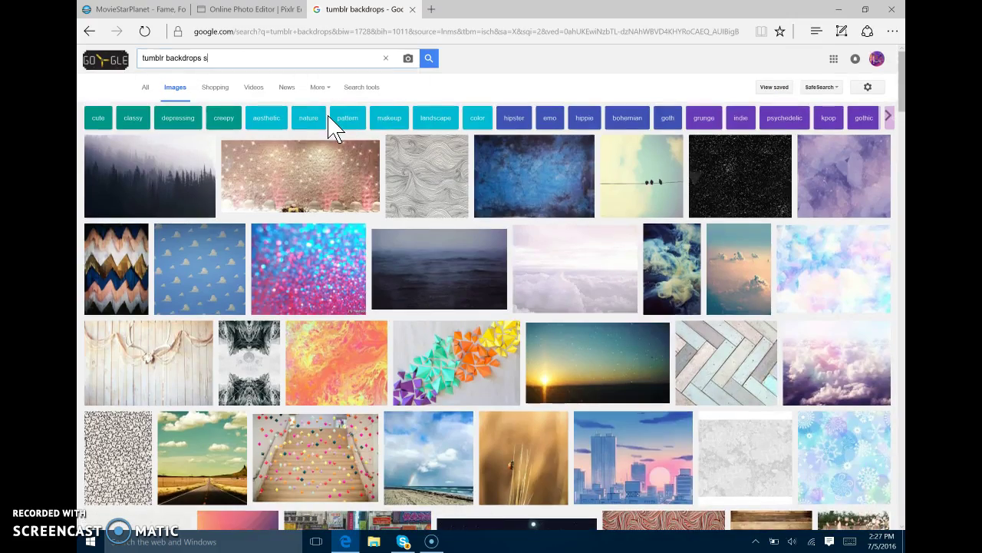
type("parkles")
key("Return")
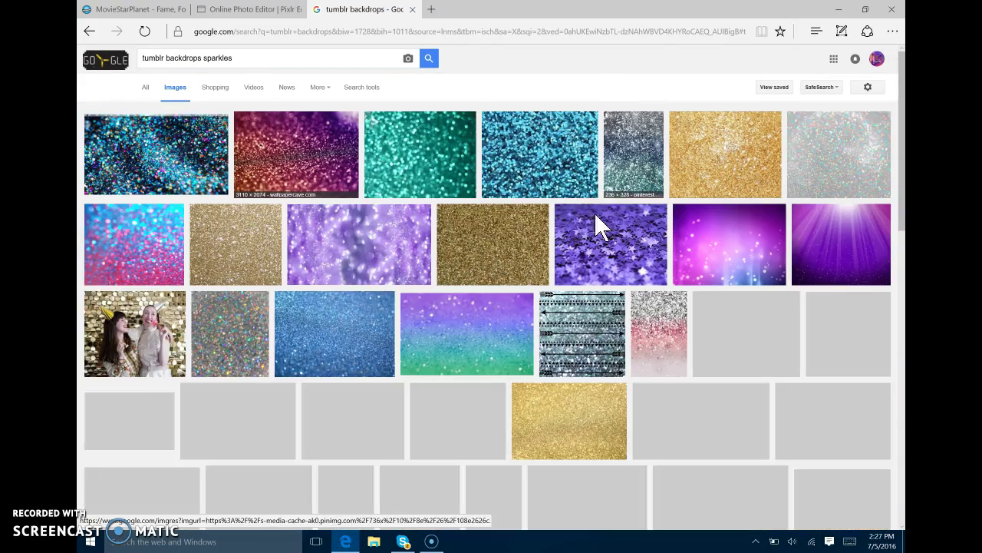
scroll(408, 201, "down", 4)
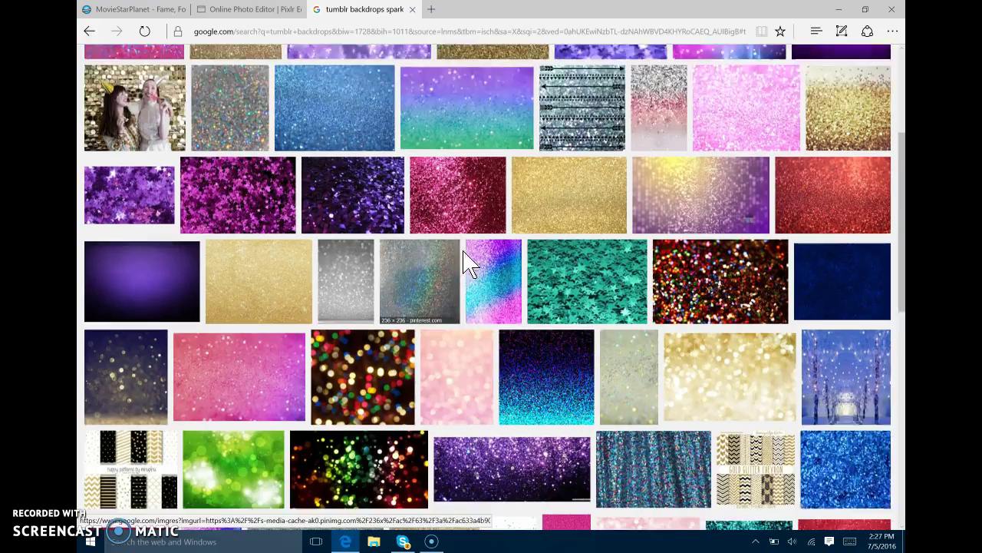
scroll(453, 327, "down", 2)
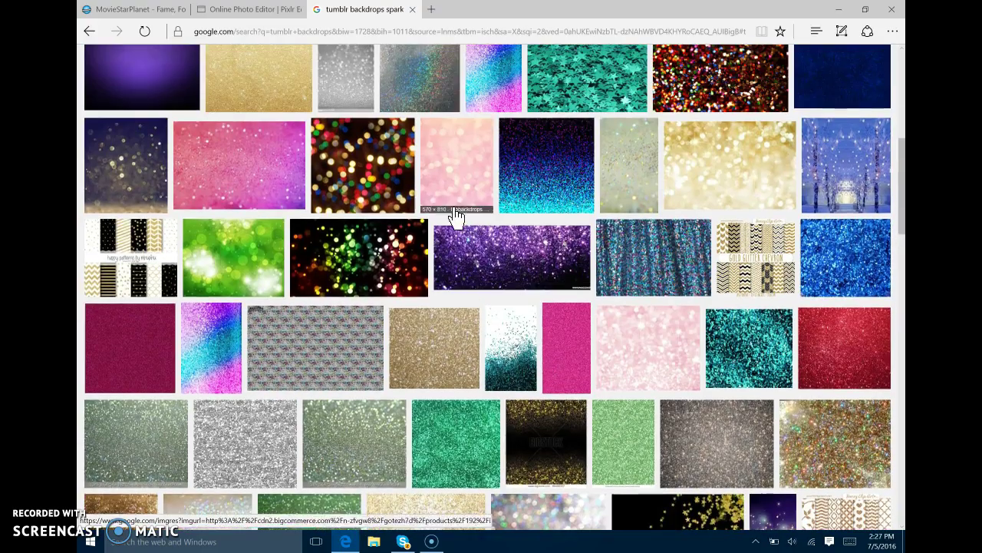
Save the pink bokeh image to Pictures\Screenshots as the JPEG 'Sparkle Backdrop'
left_click(481, 182)
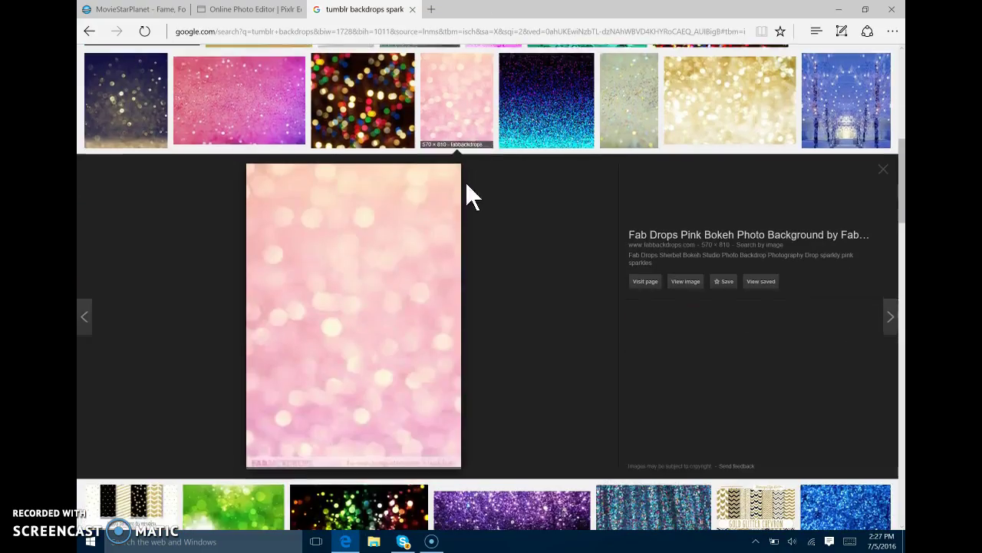
right_click(359, 262)
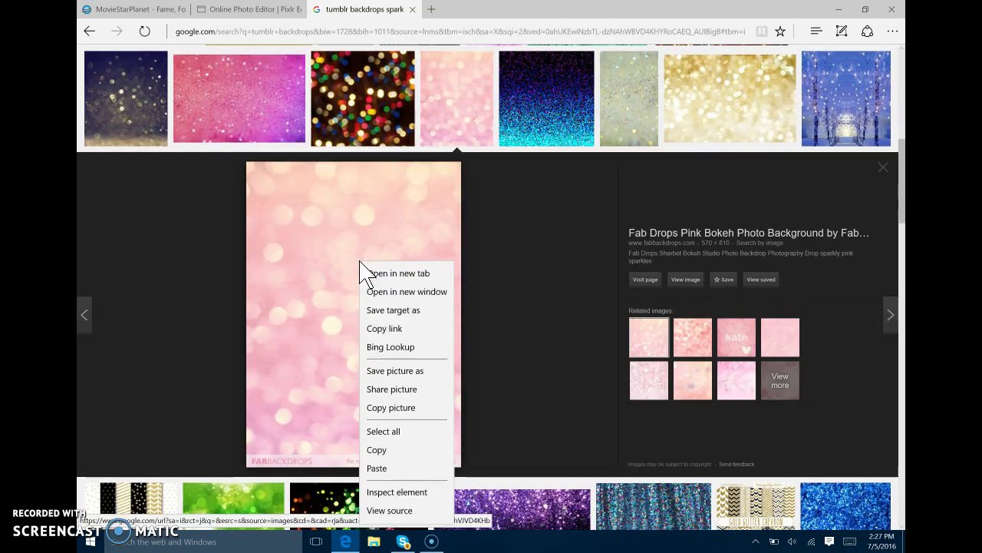
left_click(408, 373)
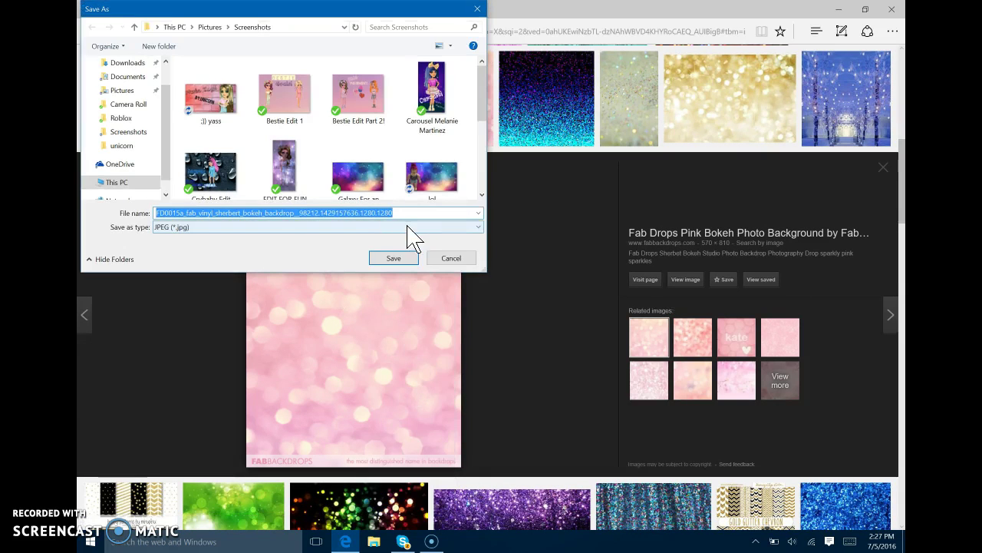
key("BackSpace")
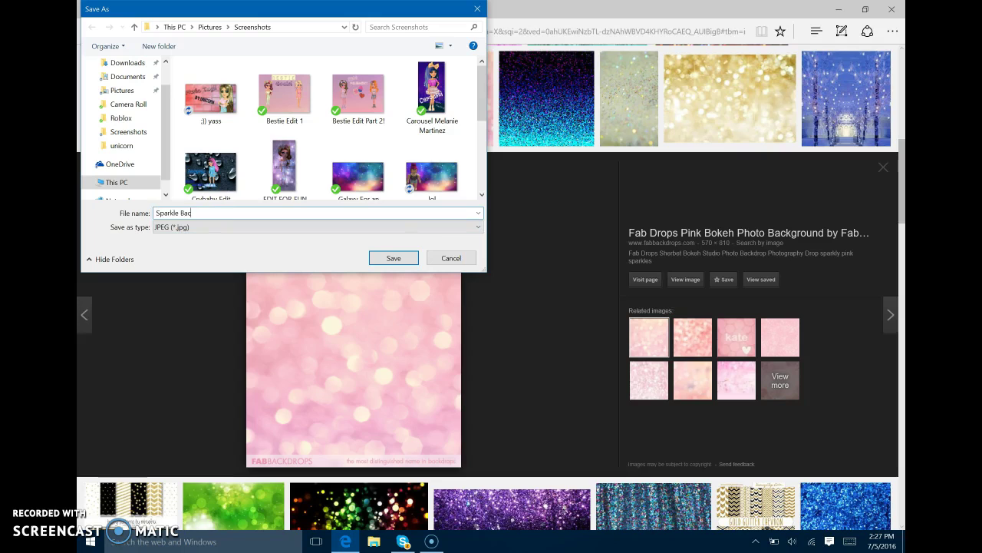
type("kdrop")
left_click(409, 260)
scroll(566, 186, "up", 10)
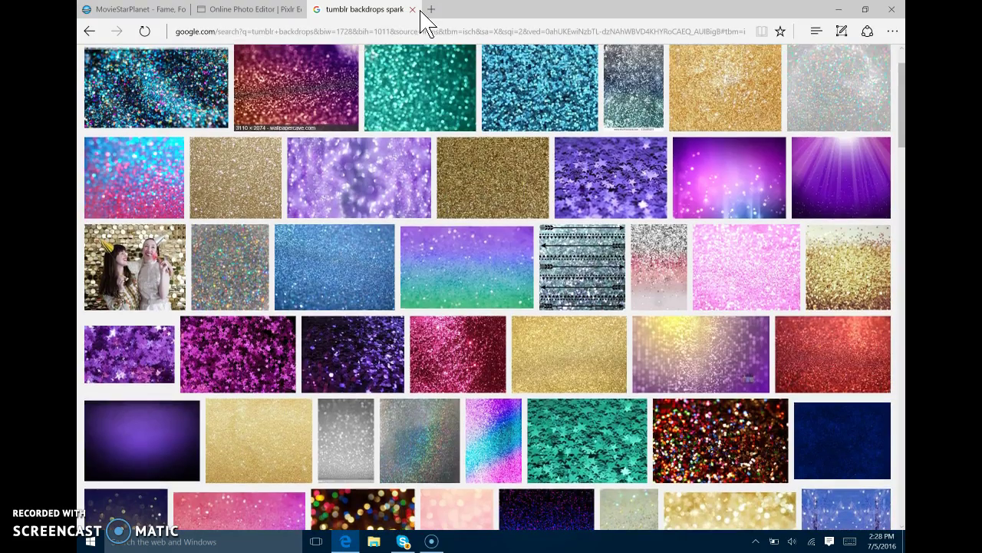
Close the search tab and open Sparkle Backdrop as a new layer in Pixlr Editor
left_click(412, 9)
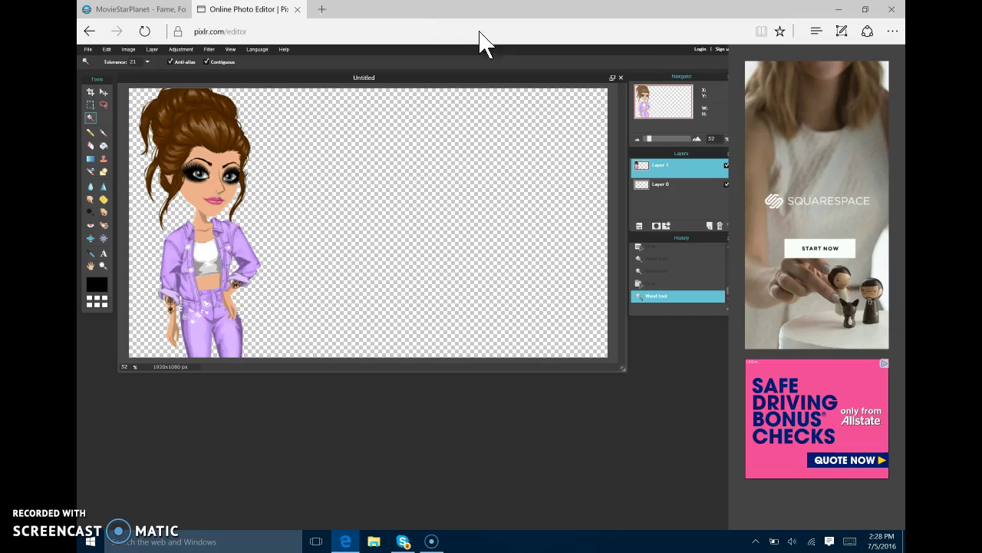
left_click(152, 50)
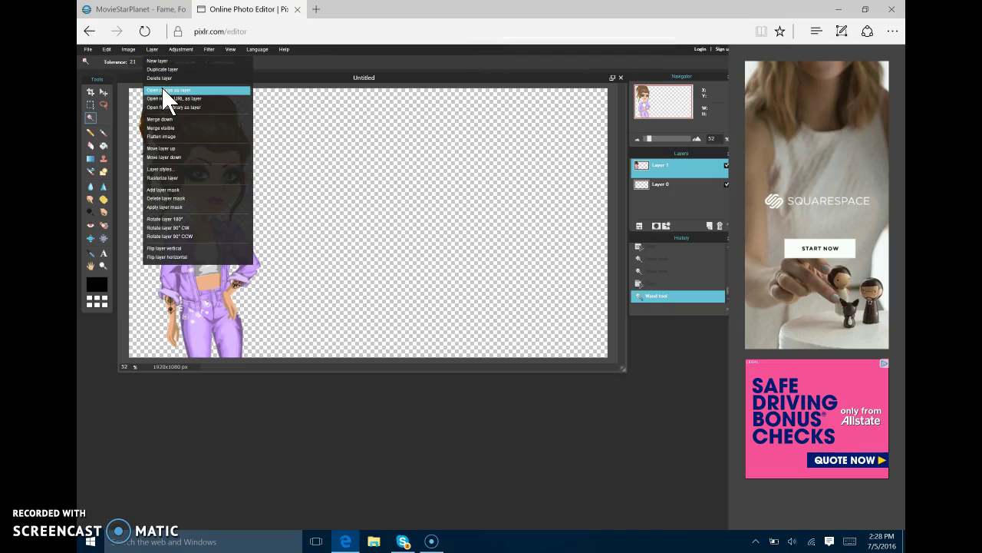
left_click(163, 90)
scroll(284, 143, "down", 5)
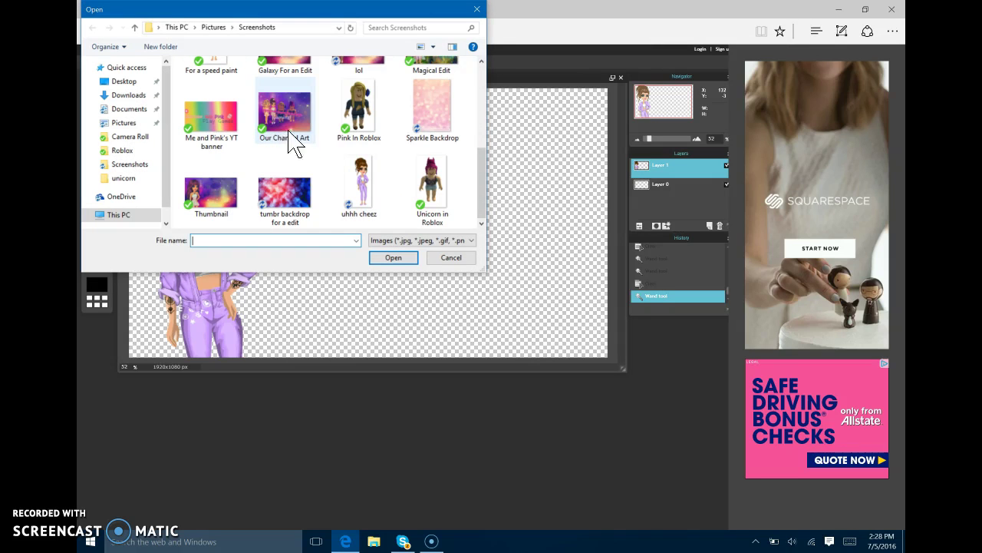
left_click(436, 127)
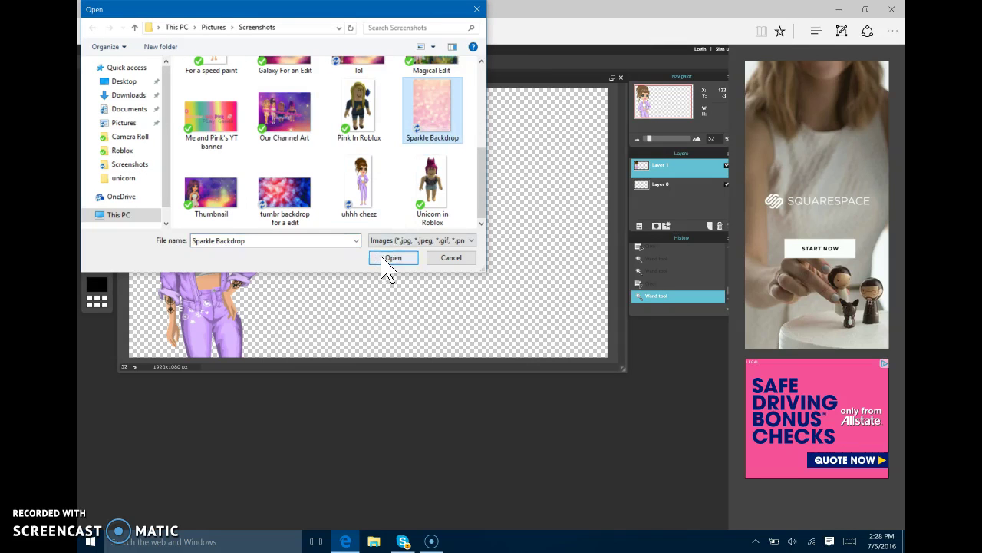
left_click(390, 258)
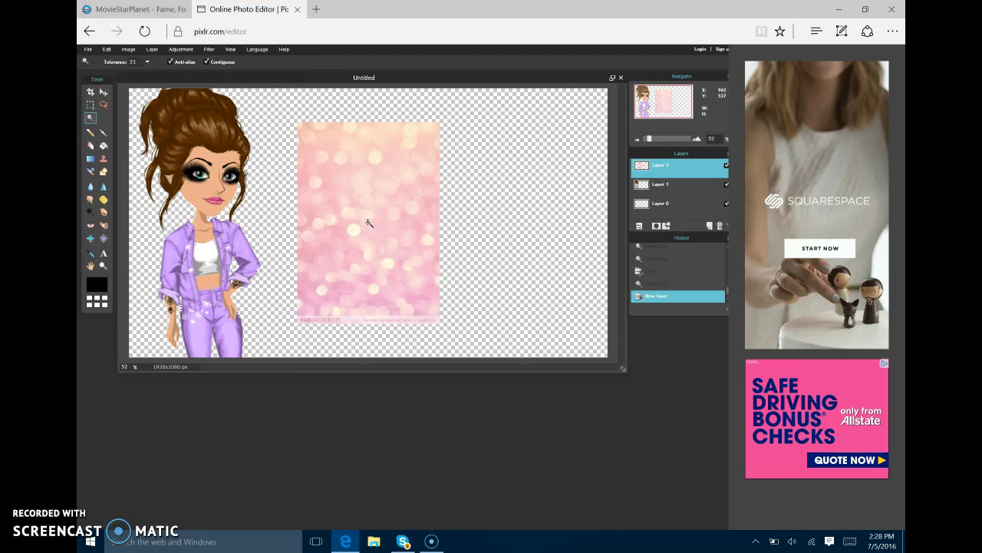
Free-transform the bokeh layer to cover the full canvas height and width, and apply
left_click(106, 49)
left_click(126, 117)
left_click_drag(368, 123, 369, 57)
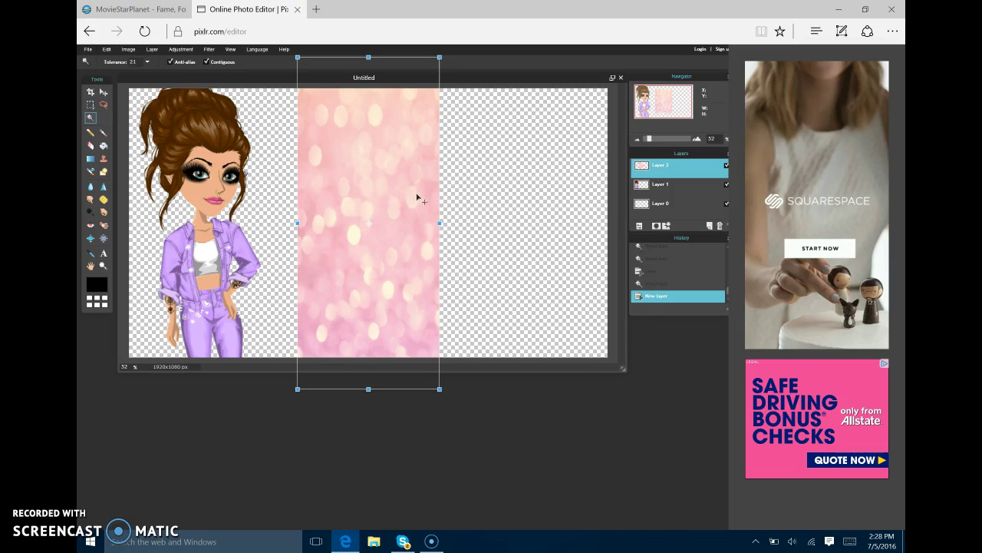
left_click_drag(439, 222, 647, 221)
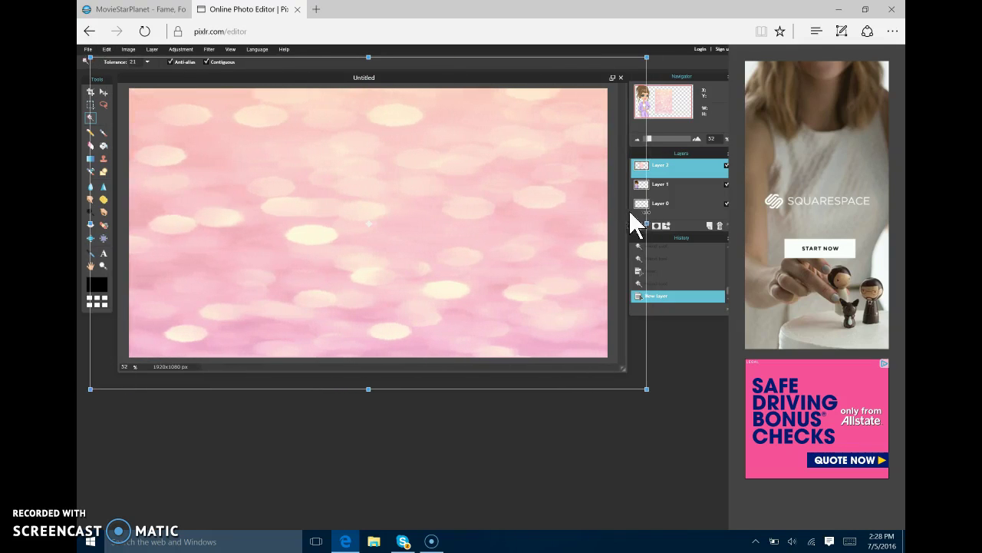
left_click_drag(369, 389, 368, 429)
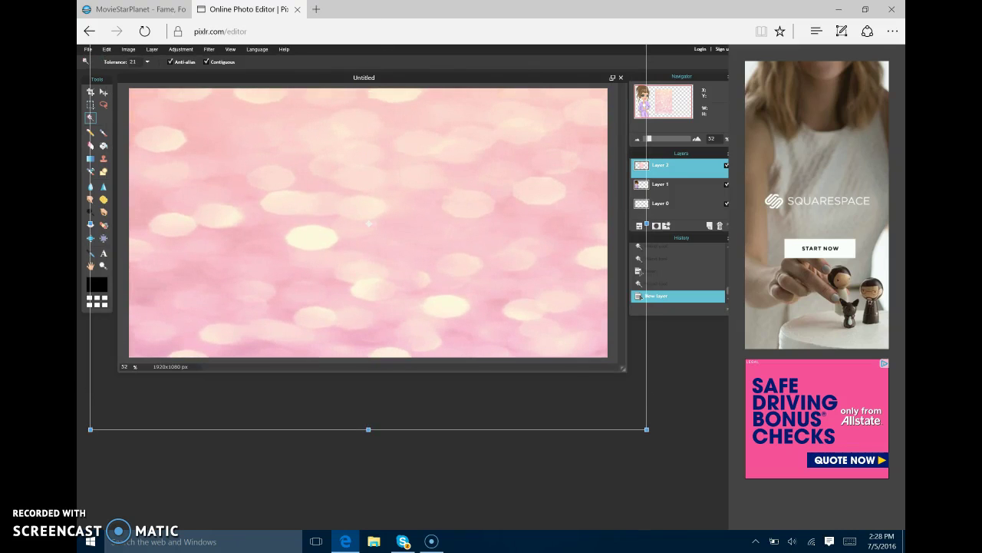
left_click(657, 184)
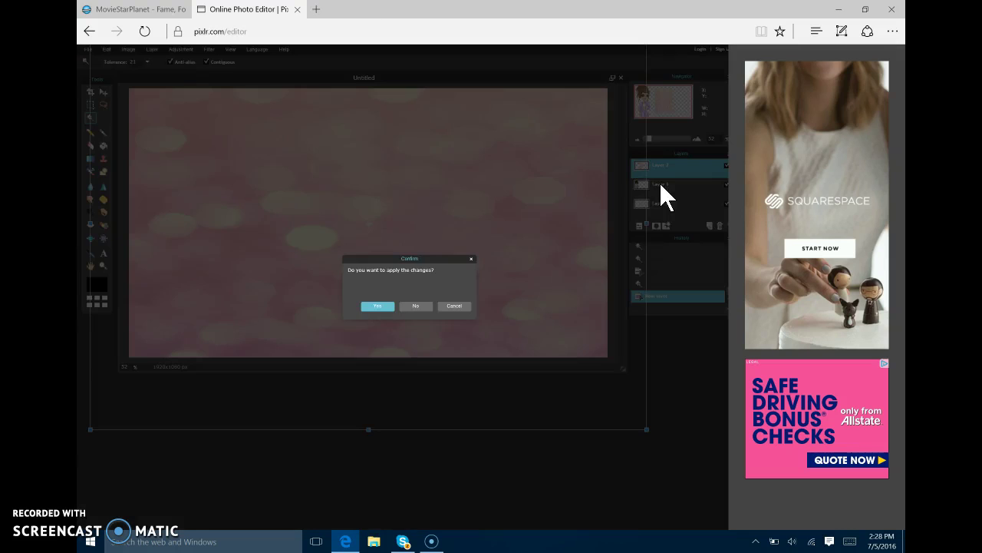
left_click(386, 304)
left_click(686, 188)
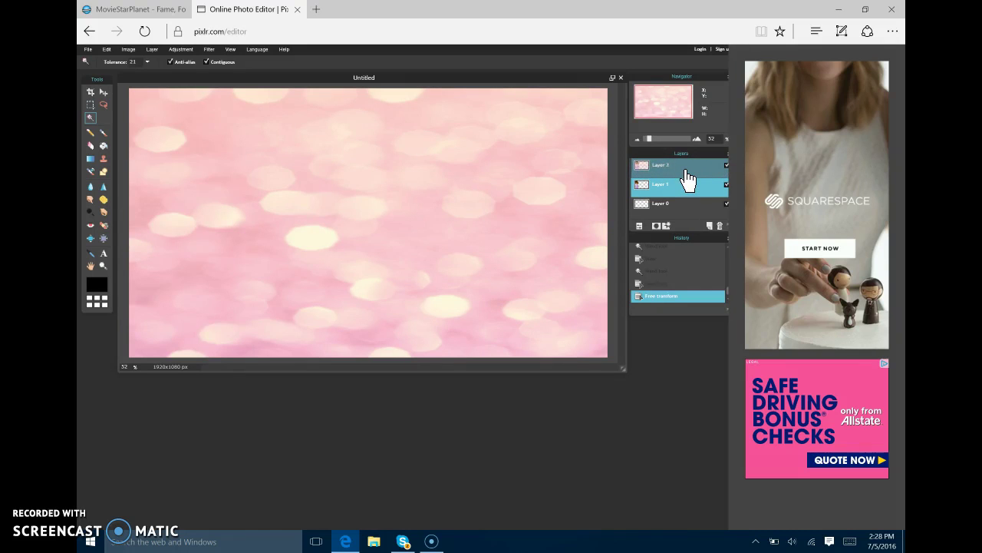
Drag Layer 1 above the Sparkle Backdrop layer, try selecting her hair, and zoom to 55%
left_click_drag(688, 179, 685, 175)
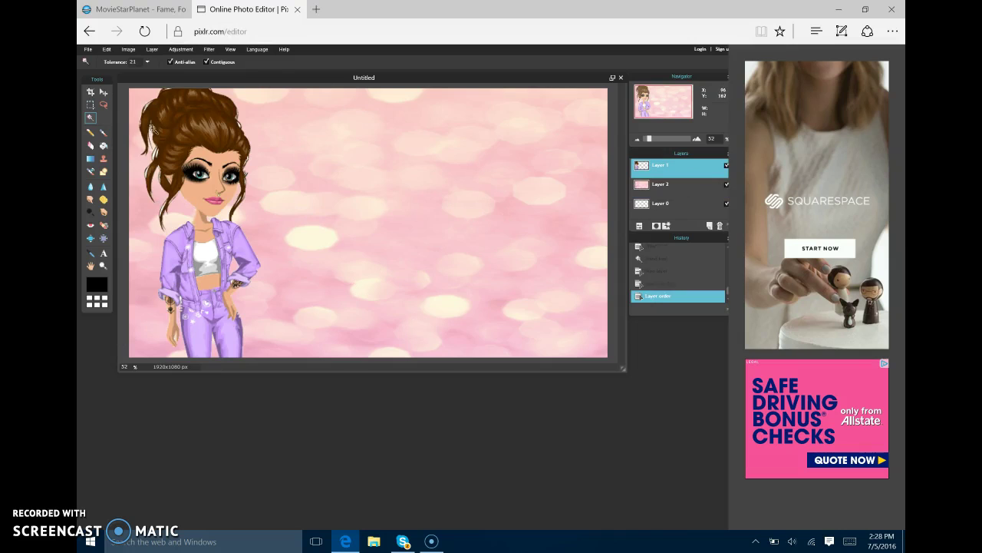
left_click(150, 156)
left_click(150, 167)
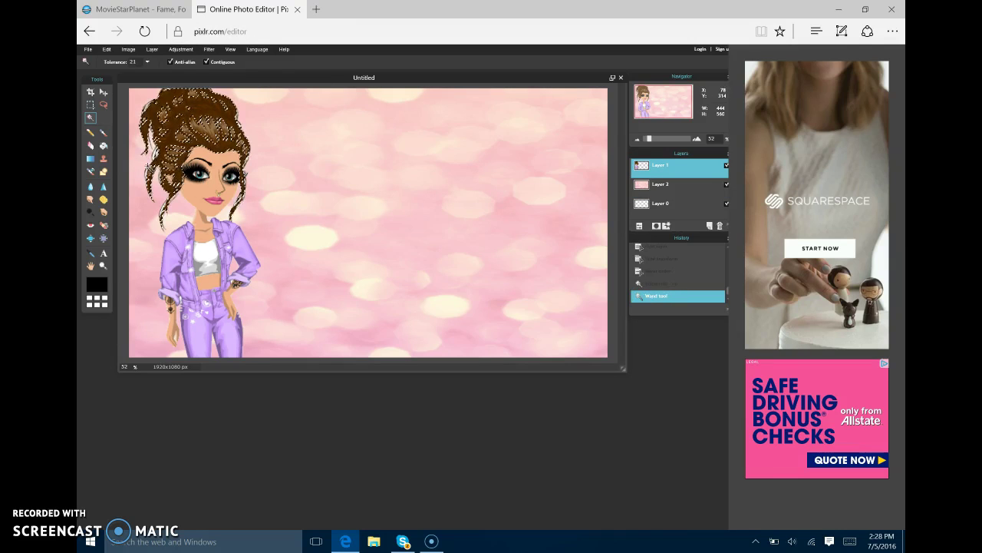
left_click(148, 167)
left_click(153, 165)
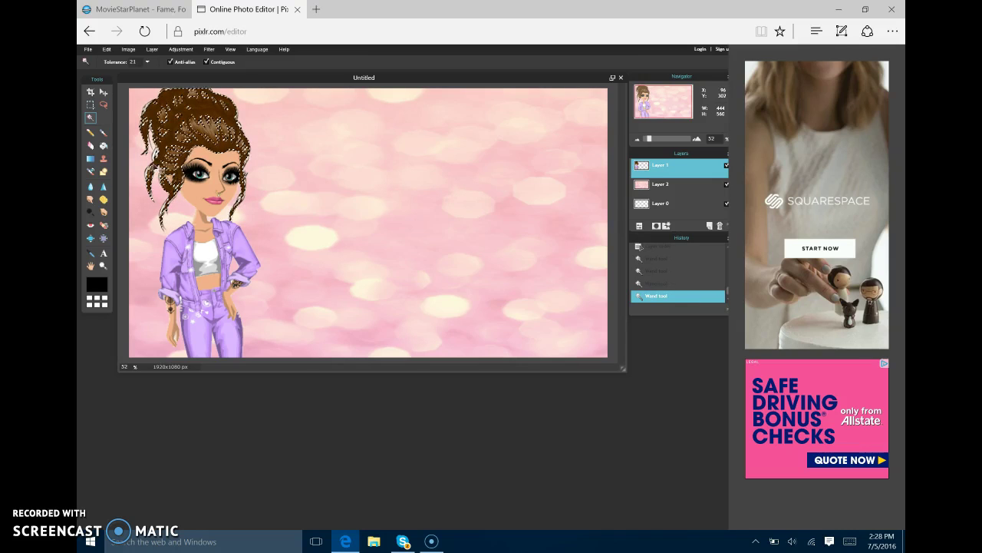
left_click(153, 165)
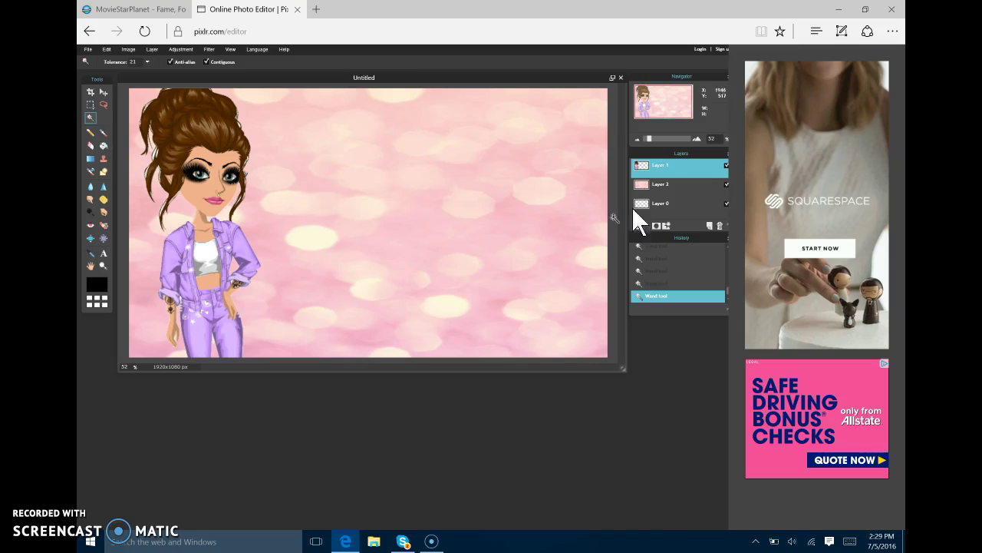
left_click_drag(650, 139, 649, 142)
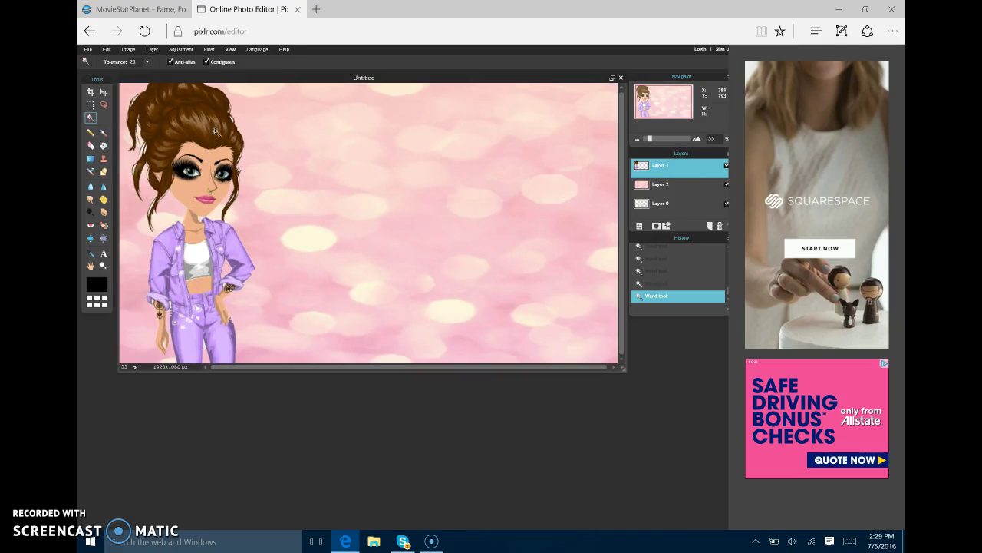
Save the composite to My computer as JPEG 'cheezy' in the Screenshots folder
left_click(89, 50)
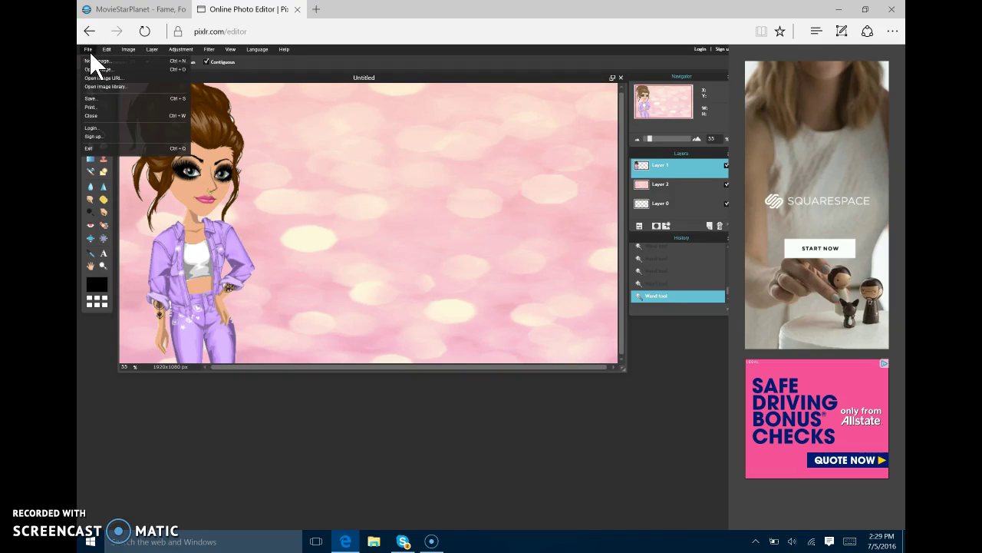
left_click(106, 98)
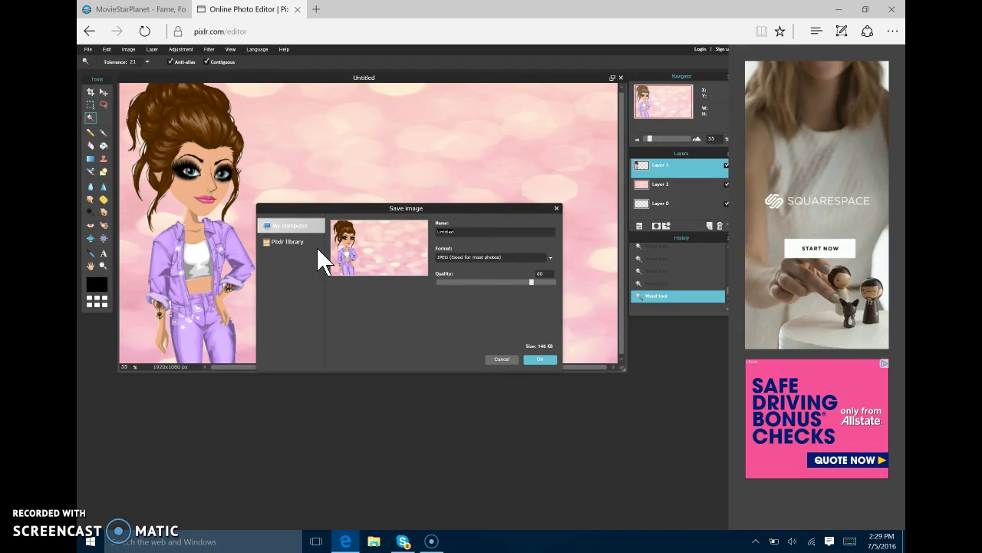
key("BackSpace")
left_click(541, 358)
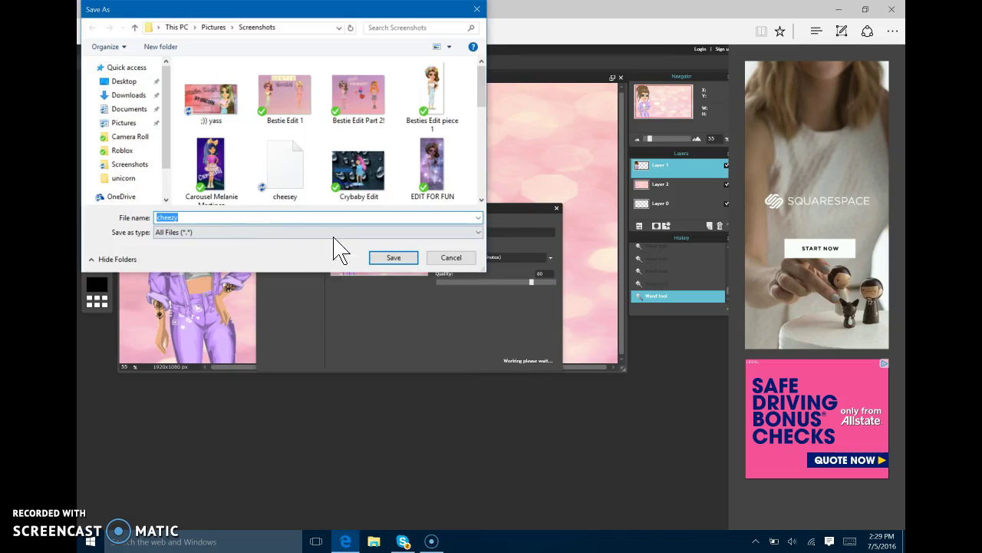
left_click(399, 259)
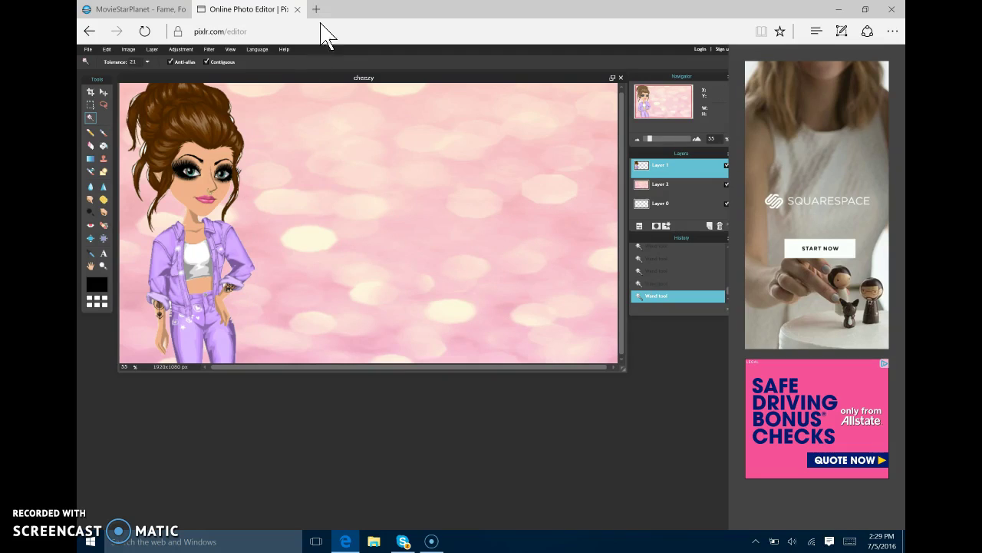
Close the Pixlr Editor tab, confirm leaving, and load pixlr.com in a new tab
left_click(297, 10)
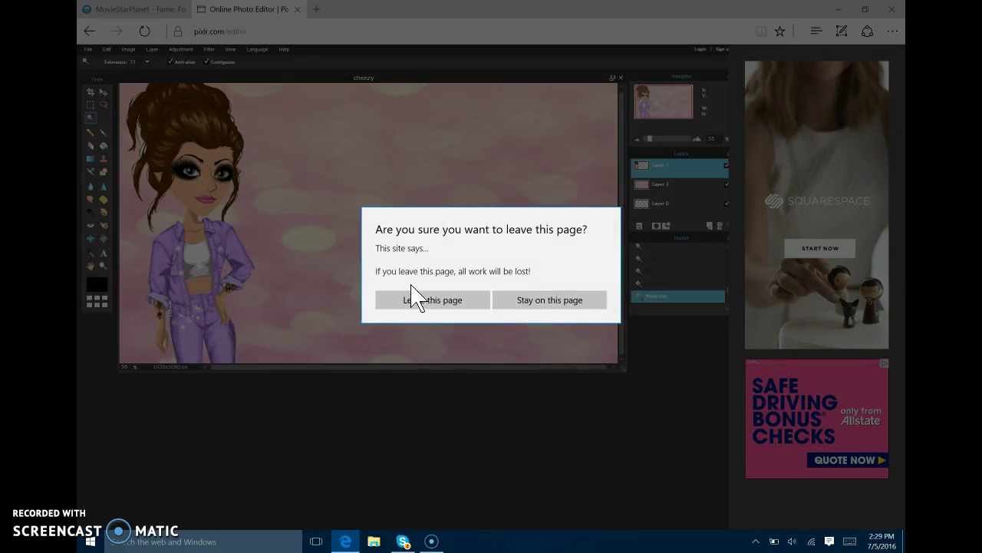
left_click(428, 307)
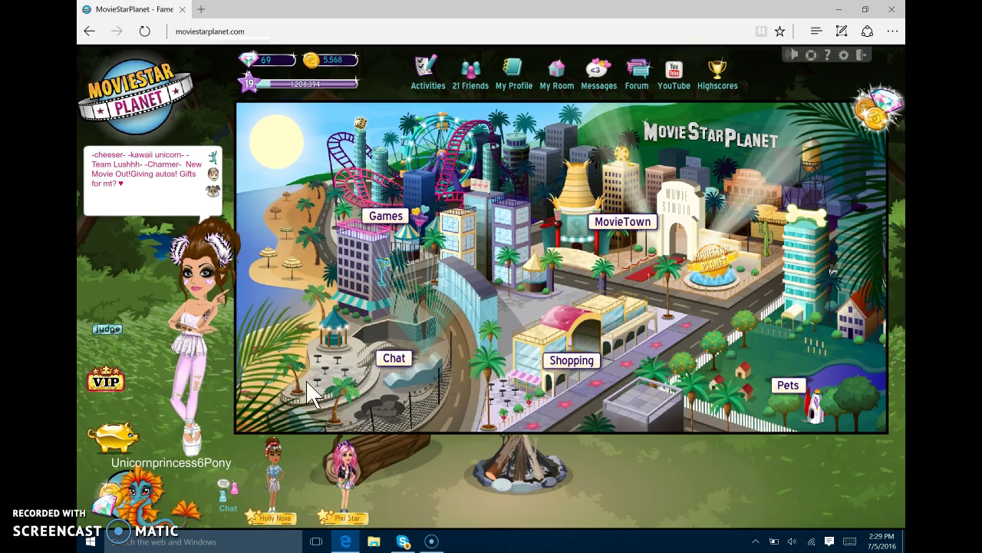
left_click(201, 9)
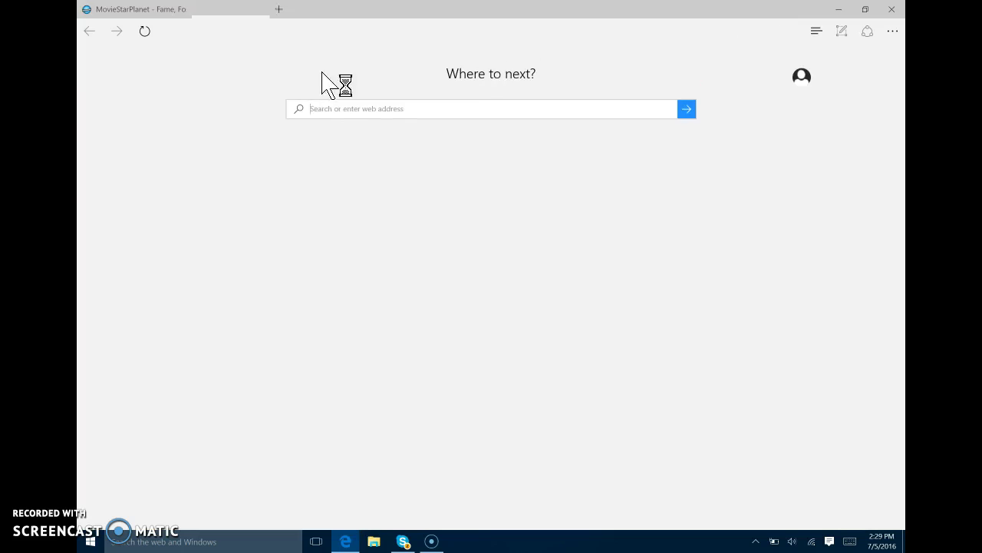
type("p")
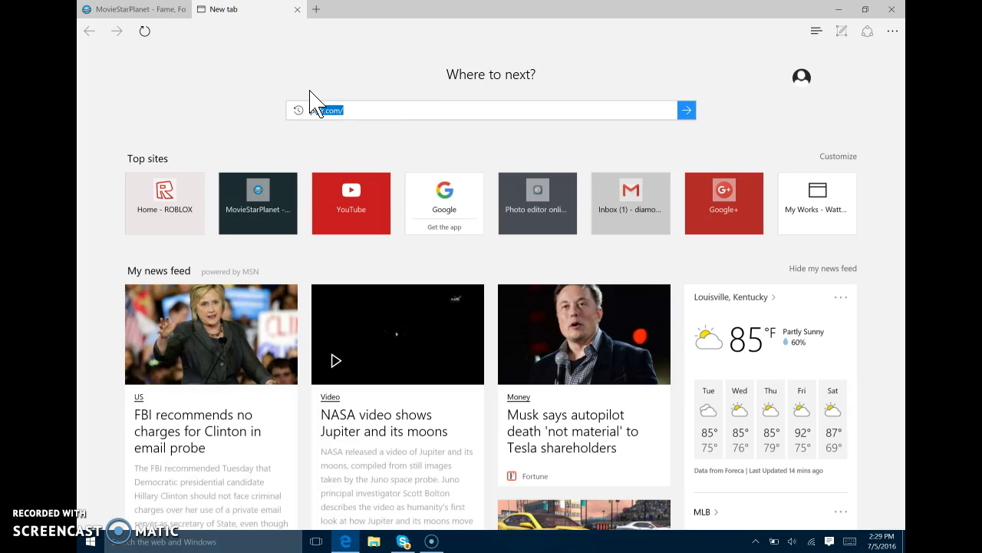
type("ixl")
key("Return")
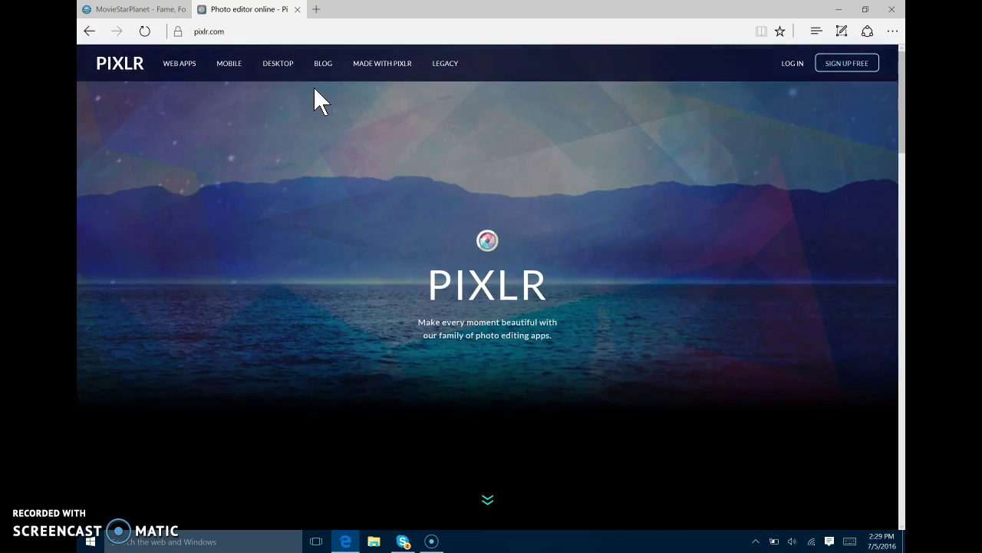
Scroll down the pixlr.com homepage
scroll(314, 86, "down", 3)
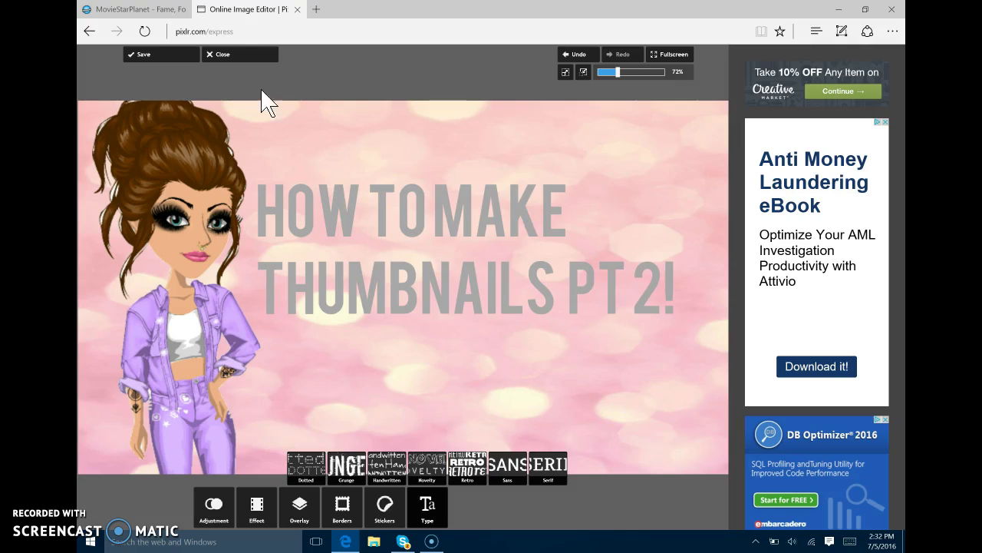
Save the titled thumbnail as 'cheezy 2' at quality 85 in the Screenshots folder
left_click(181, 58)
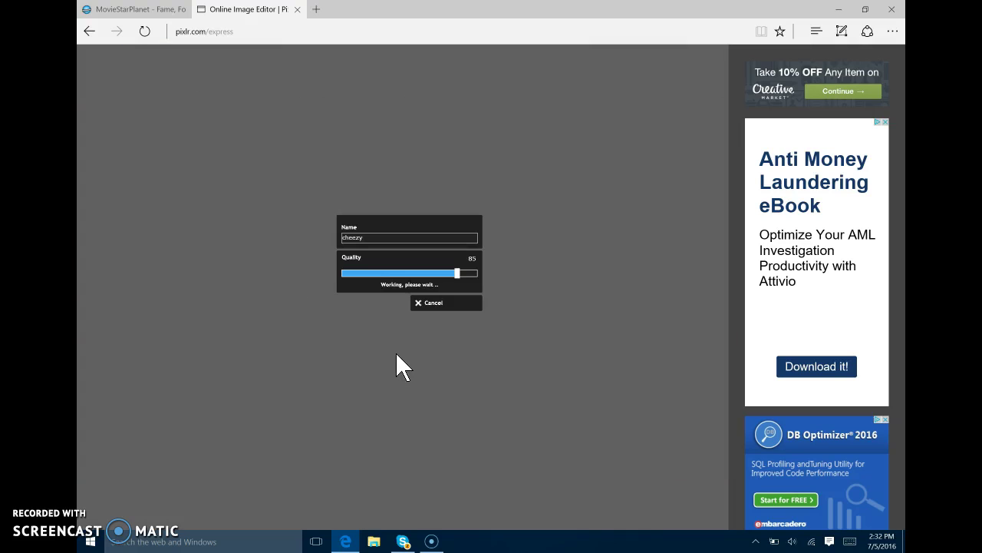
left_click_drag(381, 239, 305, 239)
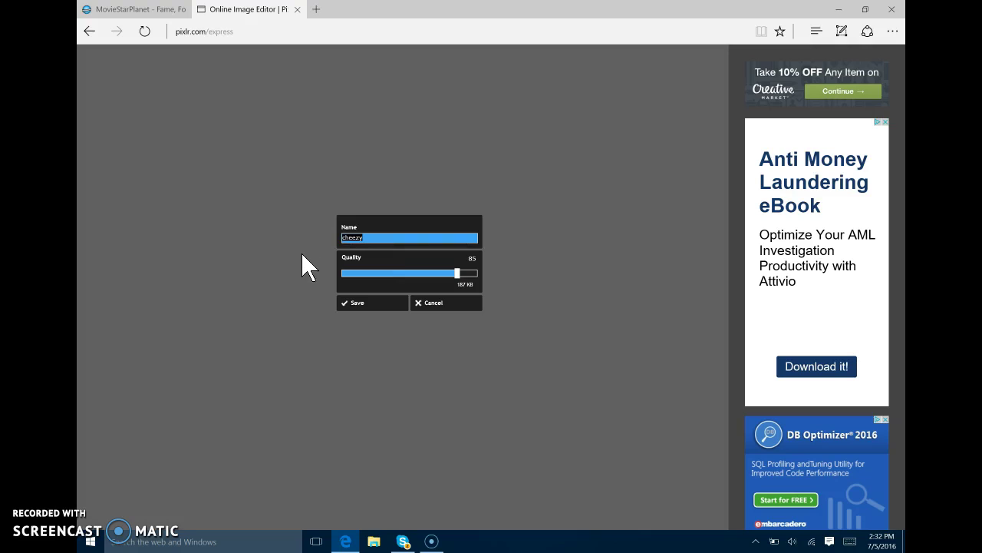
key("BackSpace")
type("chee")
left_click(373, 306)
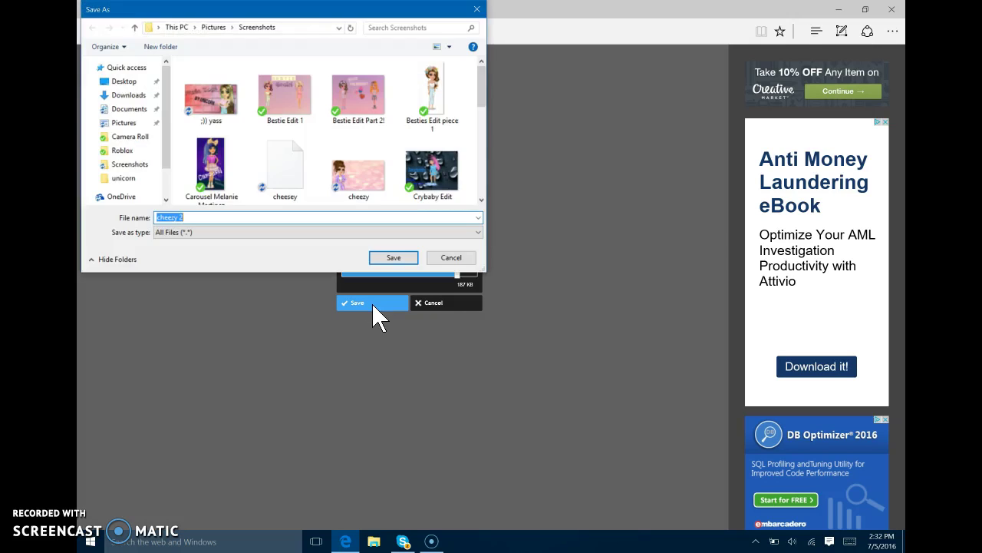
left_click(405, 254)
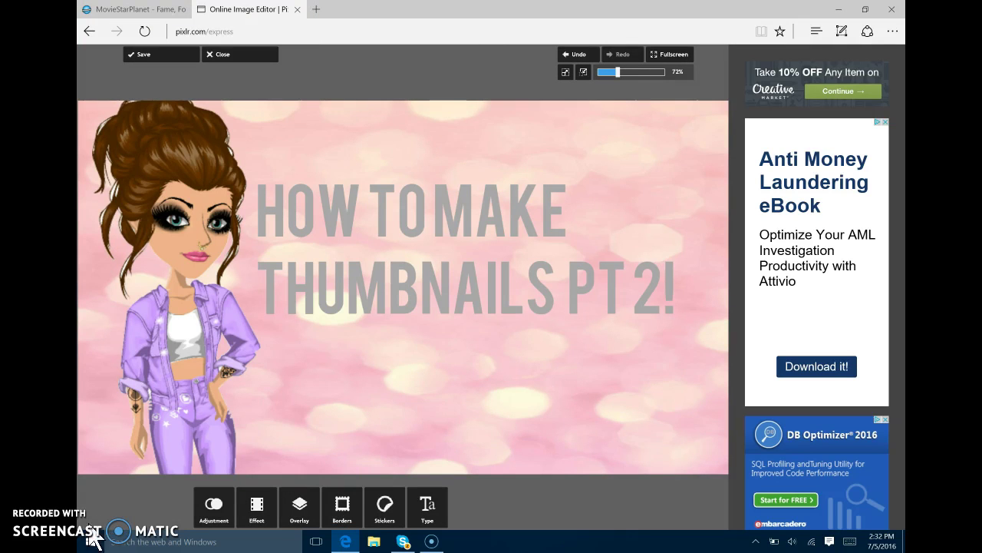
Close the Pixlr Express tab and enter picmonkey.com in a new browser tab
left_click(297, 10)
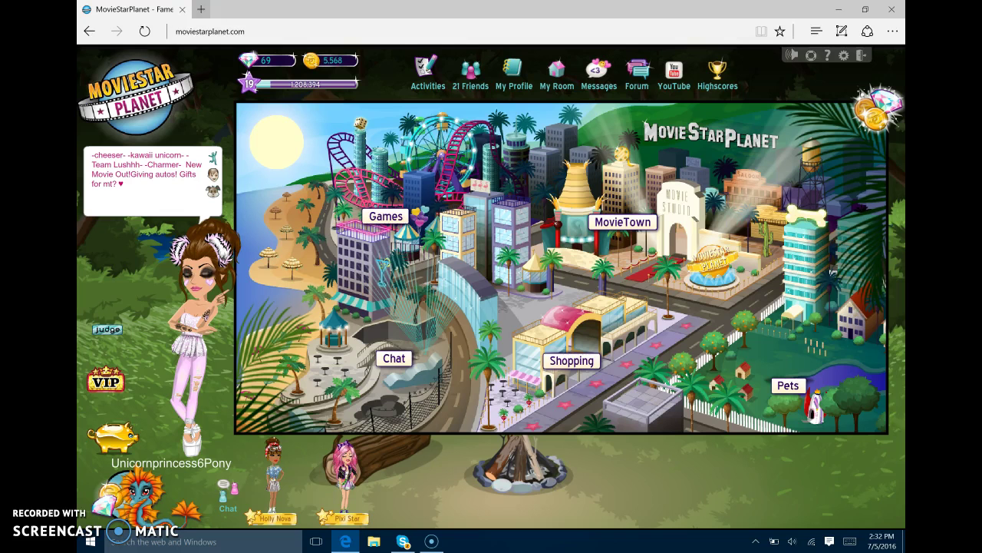
left_click(201, 9)
type("picmo")
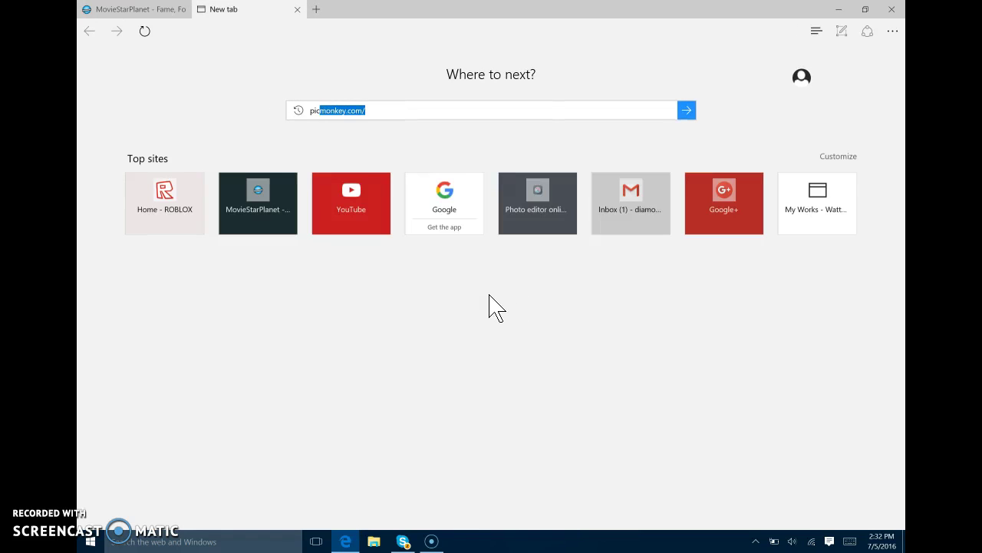
type("nkey.com")
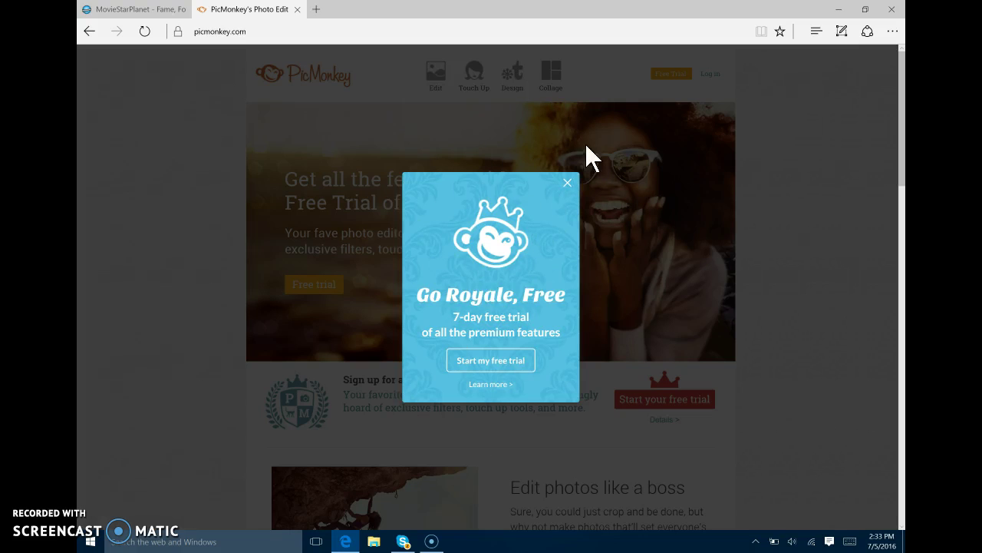
Dismiss the free-trial promo and open the cheezy 2 image from the computer in the editor
left_click(567, 182)
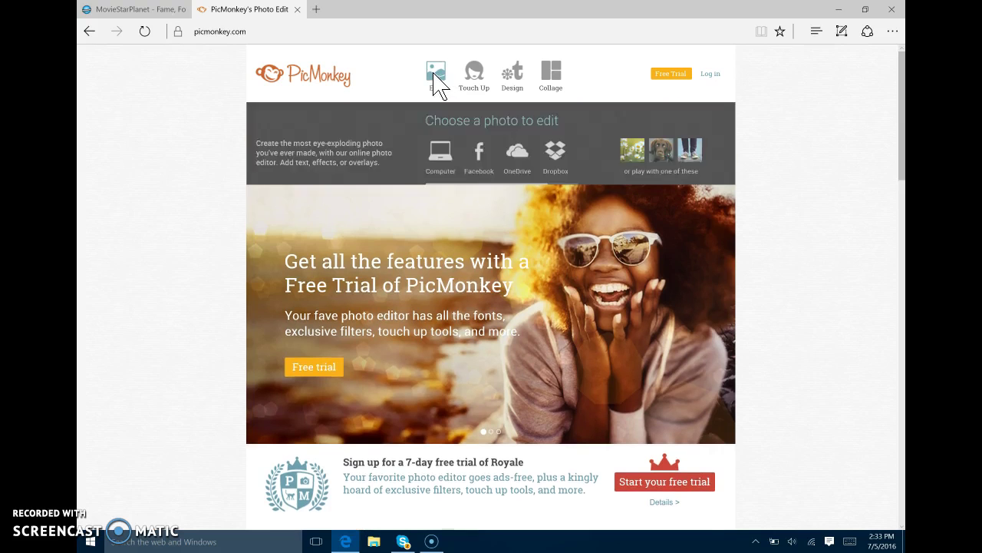
left_click(445, 86)
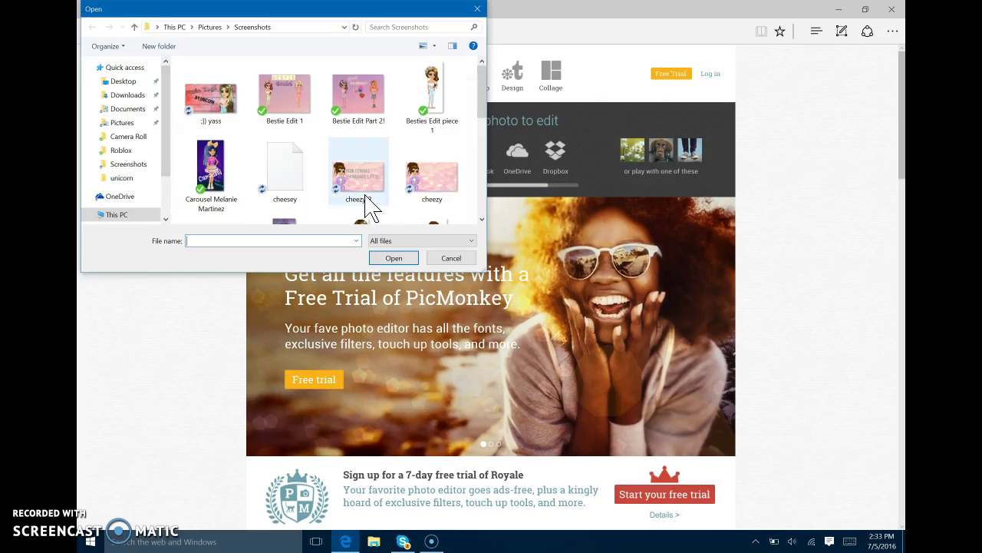
scroll(373, 192, "down", 3)
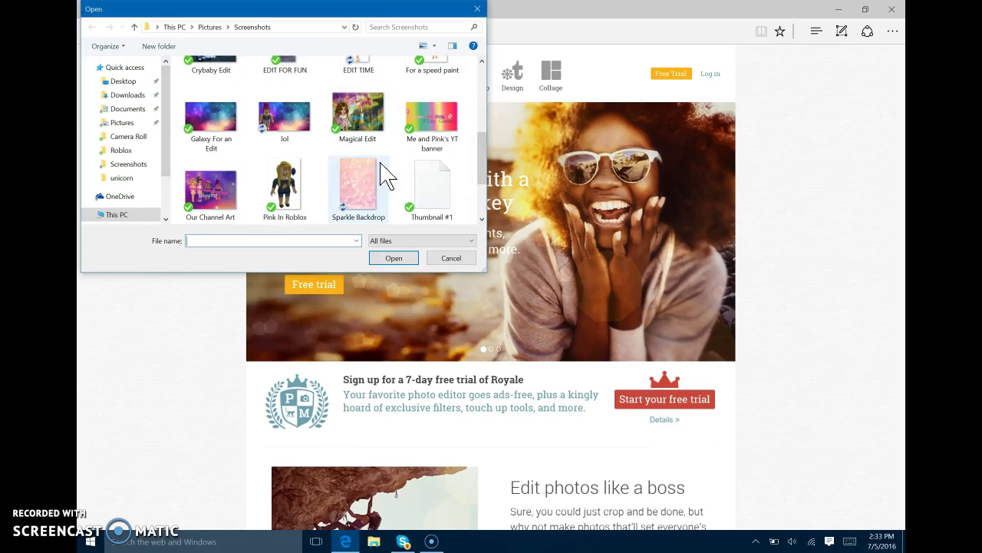
scroll(386, 175, "down", 2)
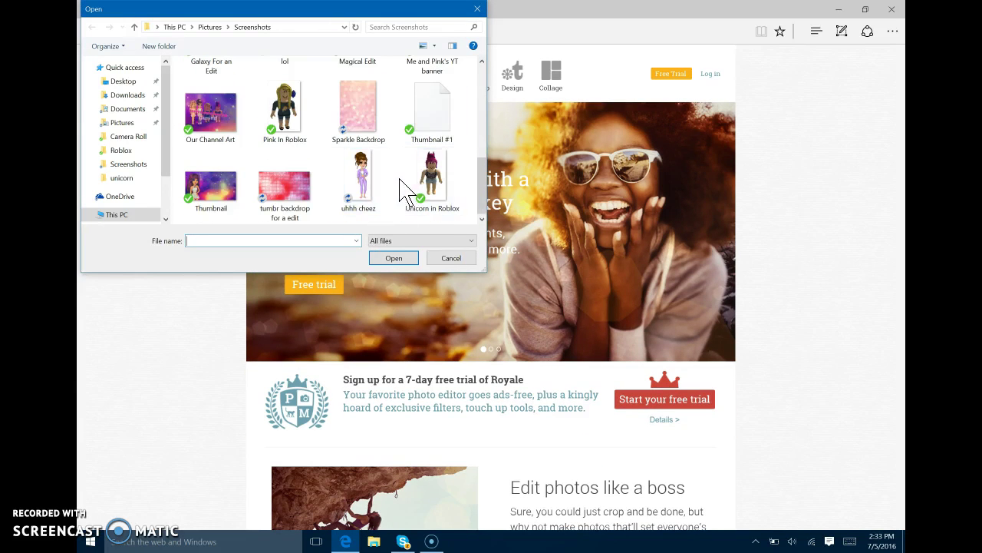
scroll(401, 186, "up", 1)
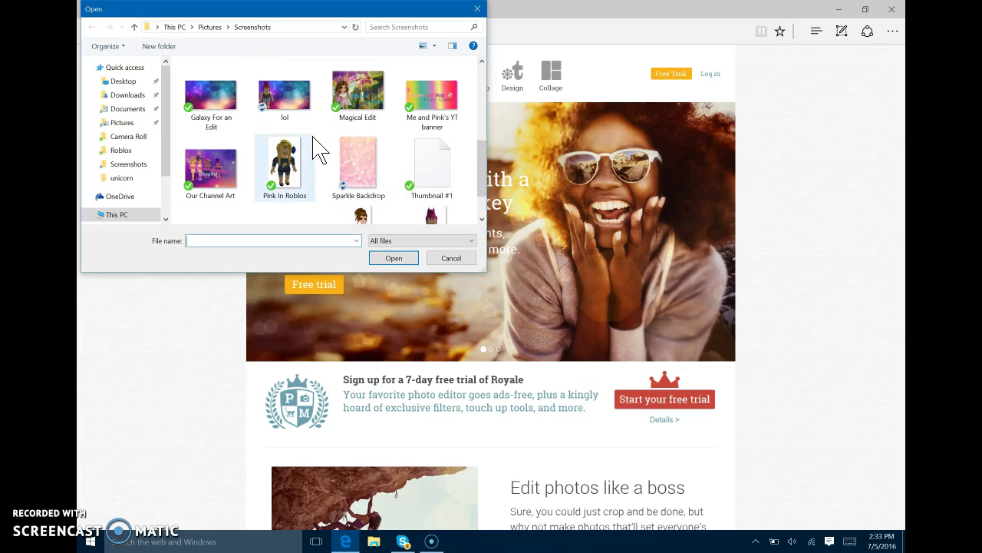
scroll(322, 150, "up", 2)
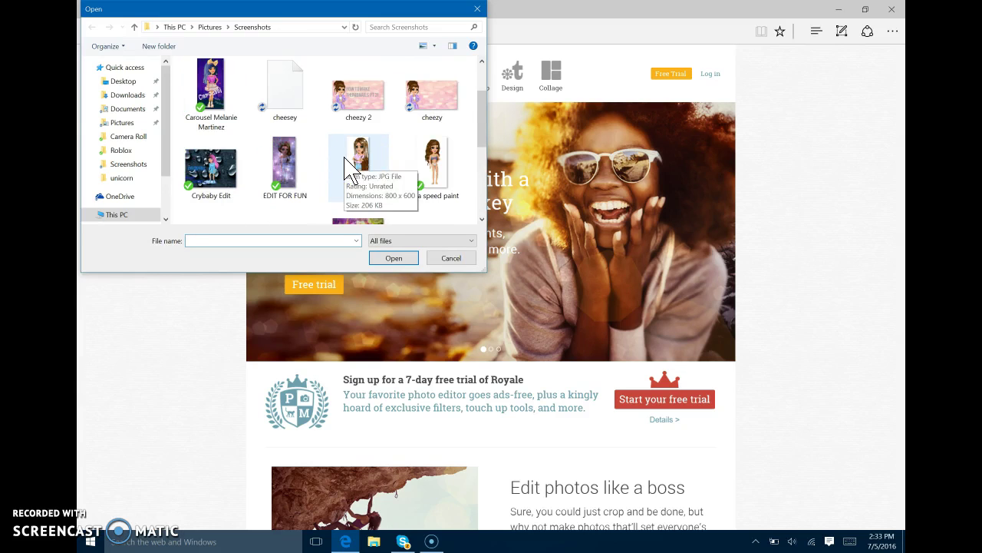
left_click(368, 99)
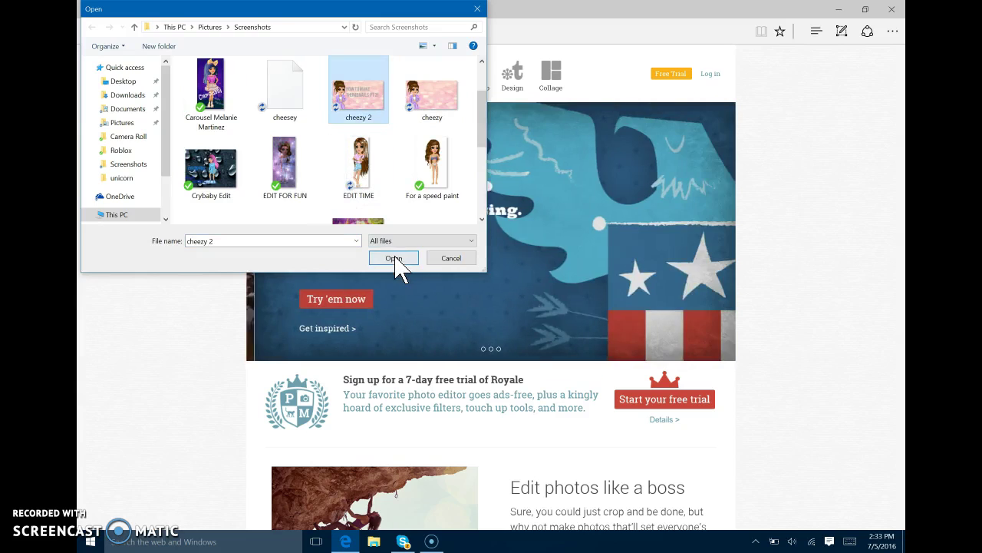
left_click(395, 257)
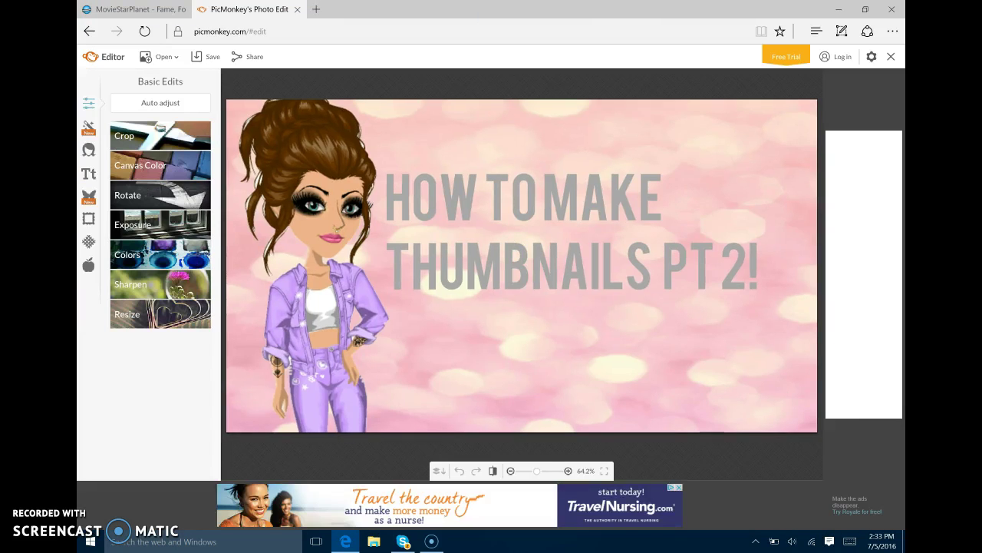
Go to google.com in a new tab and search for 'emoji transparent'
left_click(317, 9)
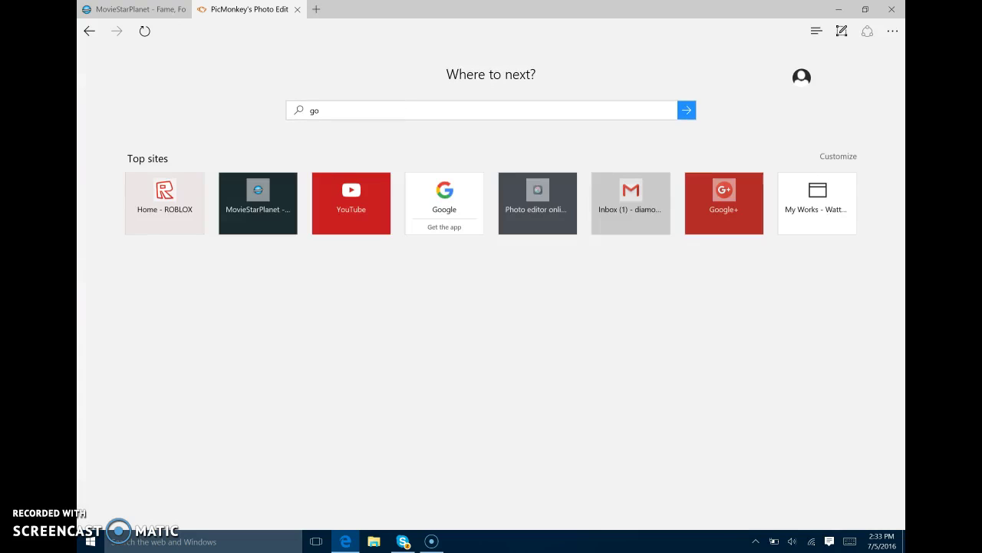
type("ogle.com")
key("Return")
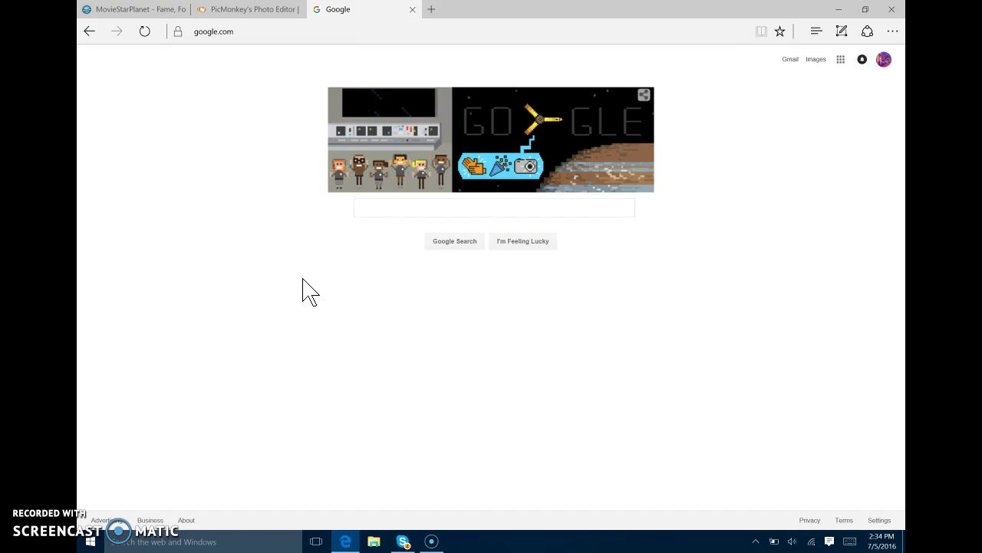
type("goo")
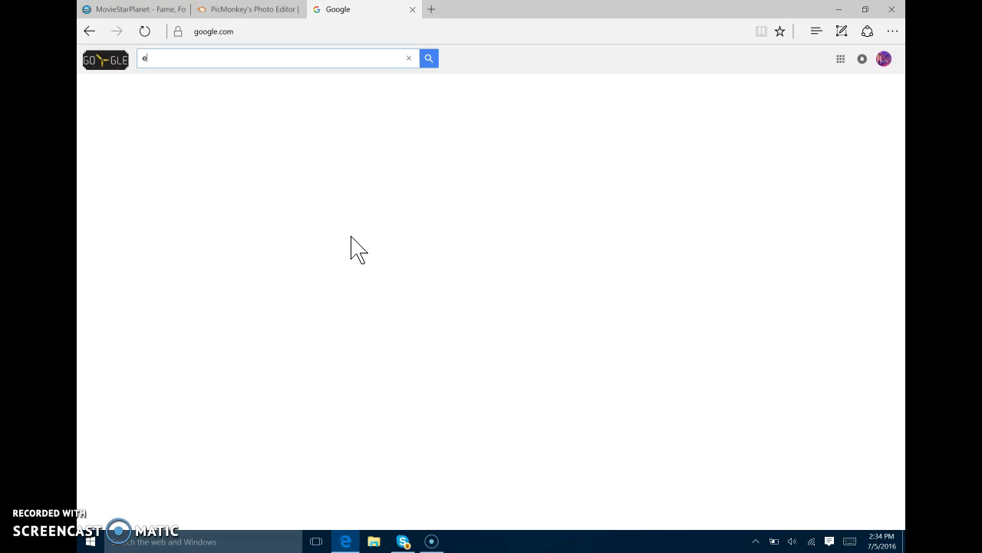
type("moji ")
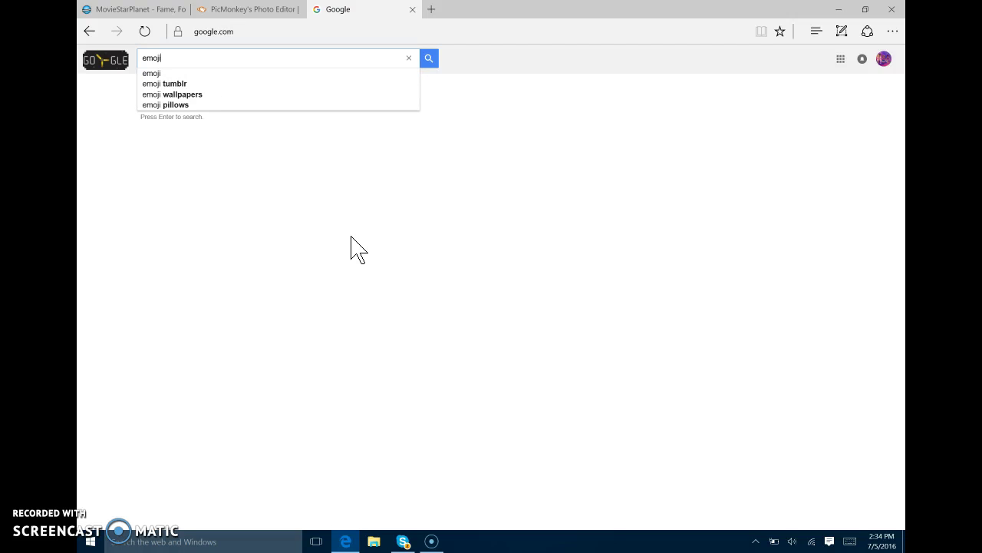
type("tran")
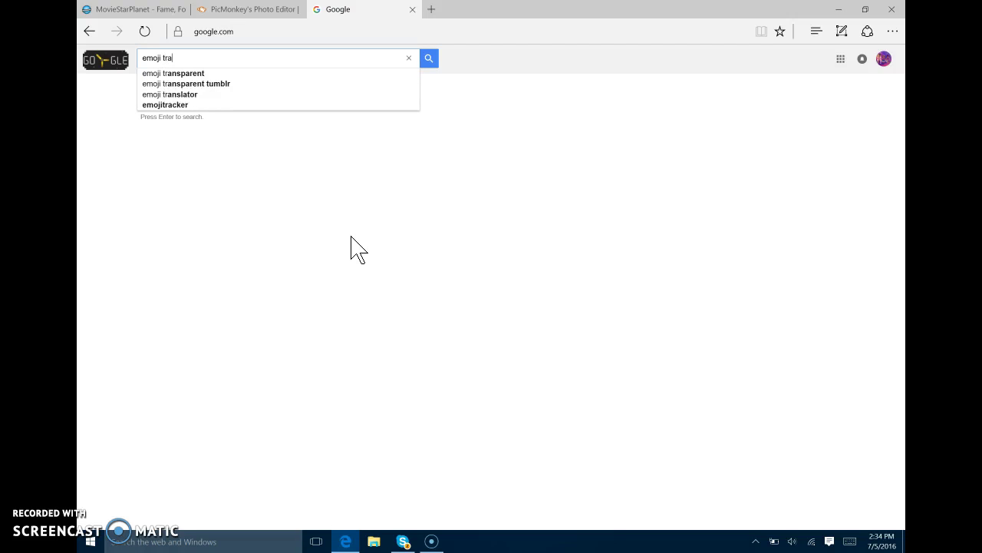
left_click(208, 76)
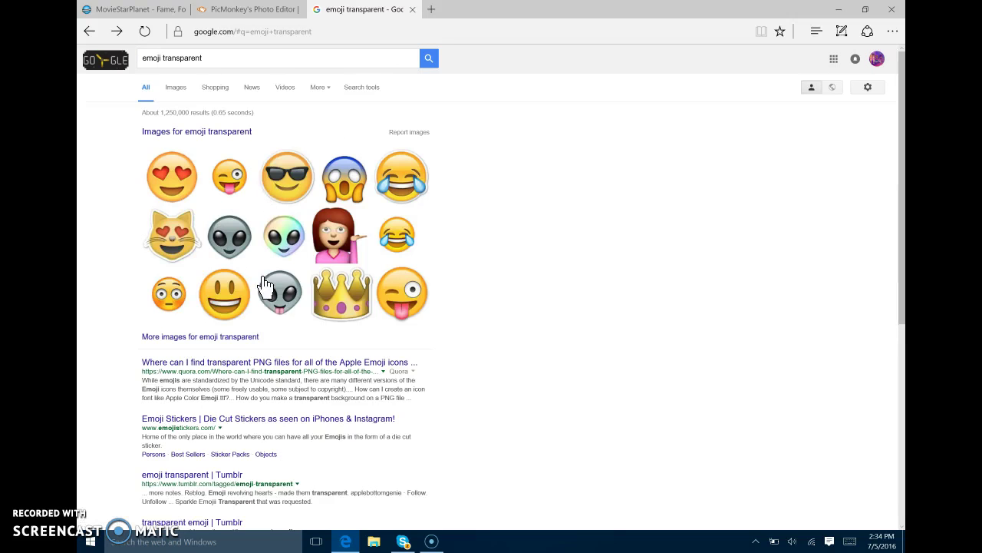
Switch to image results and preview the unicorn emoji, then close its preview
left_click(176, 91)
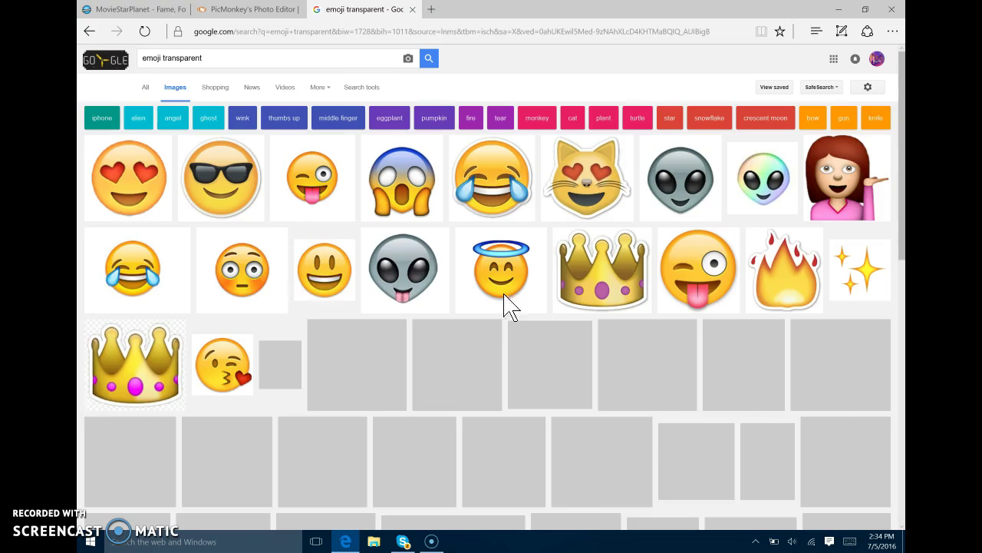
scroll(526, 311, "down", 5)
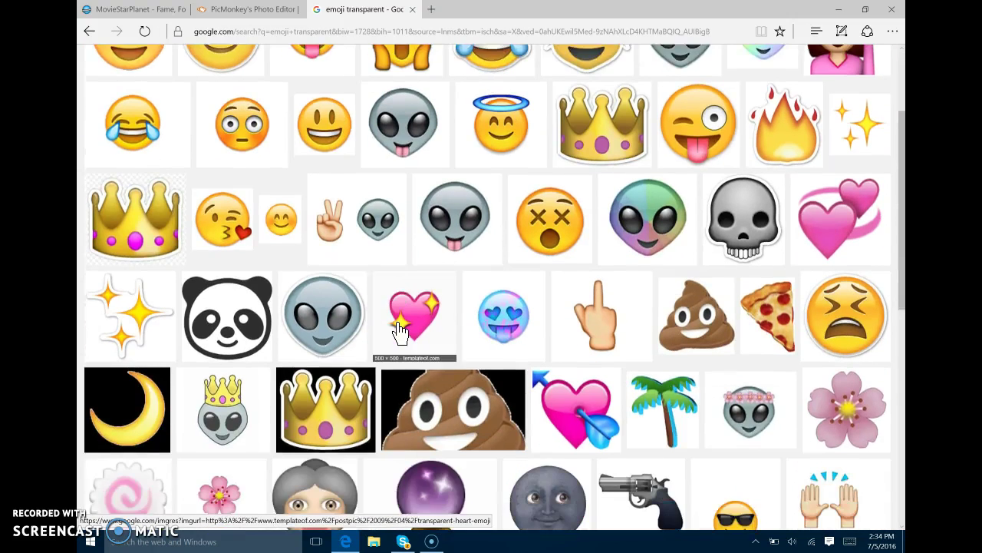
scroll(400, 331, "down", 2)
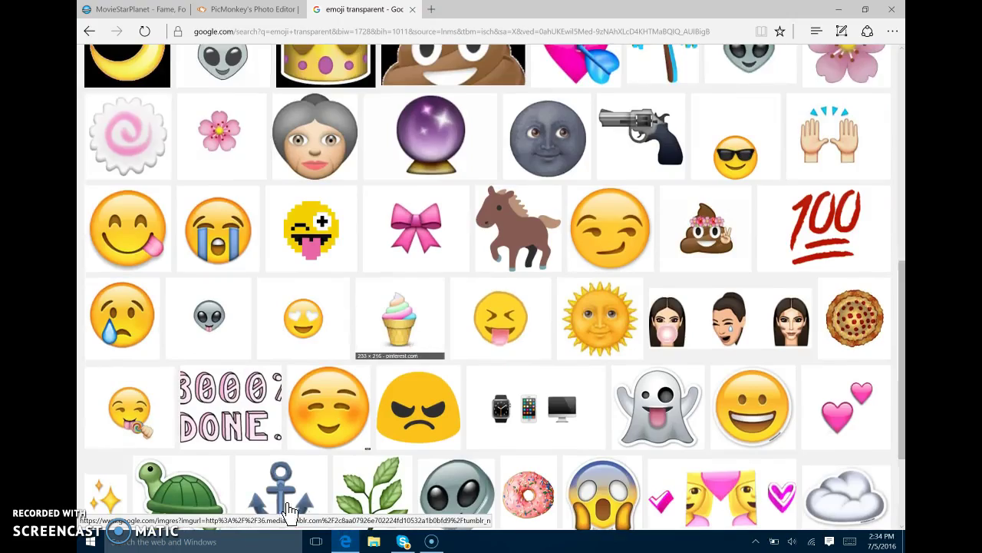
scroll(289, 510, "down", 6)
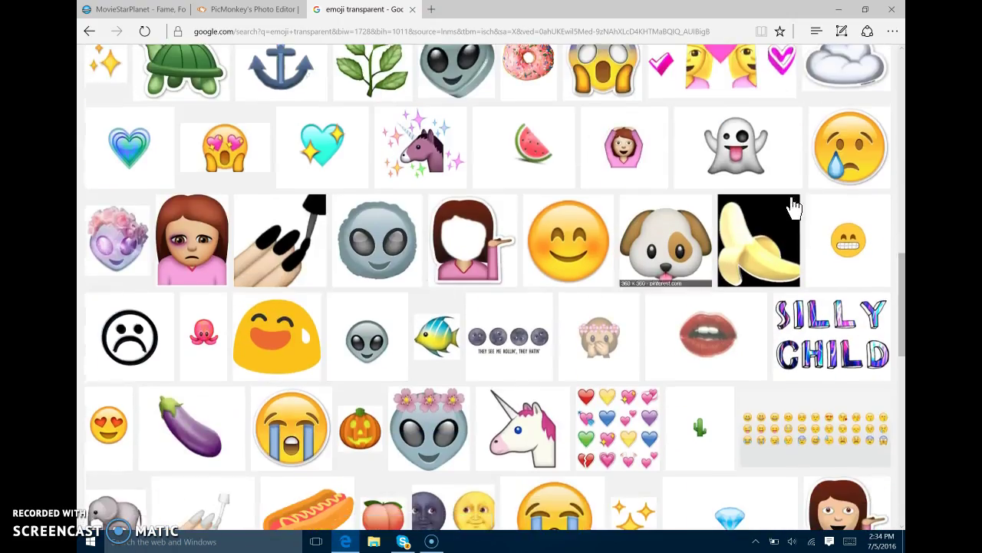
scroll(373, 212, "down", 4)
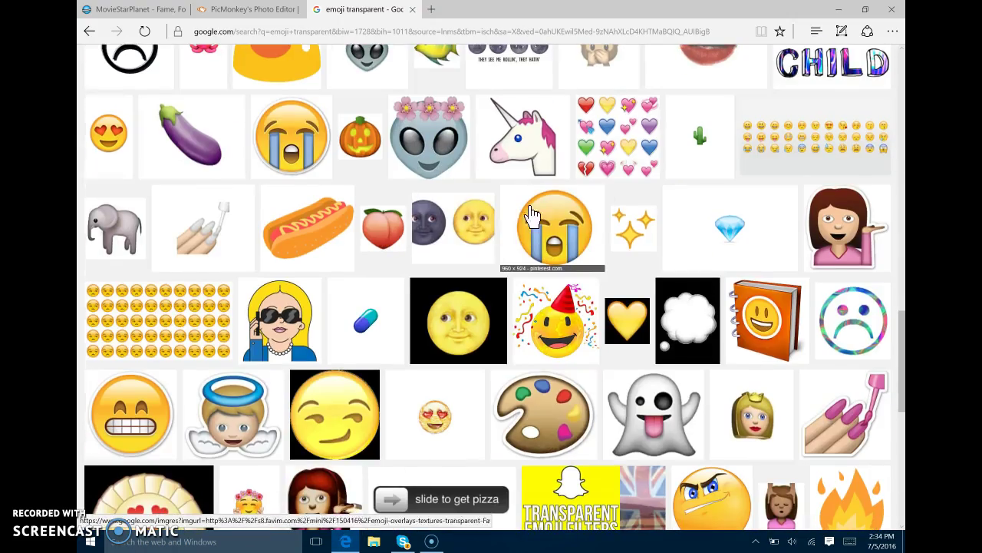
scroll(499, 219, "down", 2)
scroll(590, 276, "up", 3)
scroll(589, 277, "down", 4)
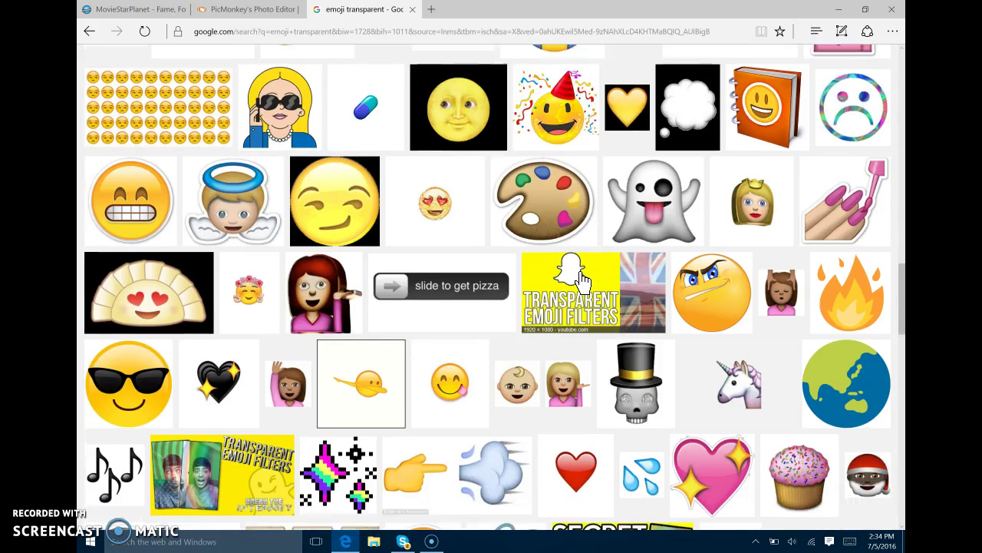
scroll(731, 267, "down", 2)
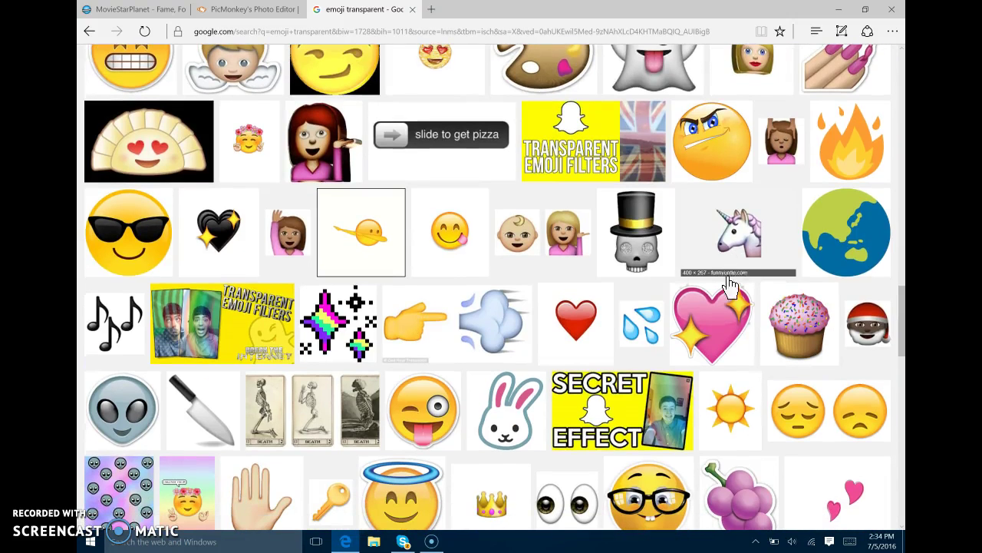
left_click(740, 228)
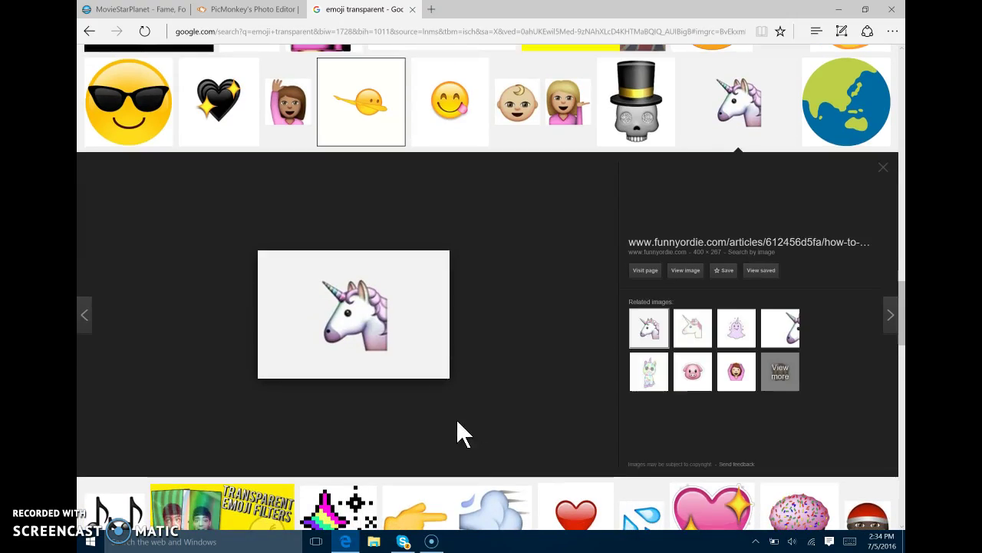
left_click(885, 168)
Scroll further and open the purple unicorn-poop emoji's large preview
scroll(637, 259, "down", 1)
scroll(637, 259, "down", 4)
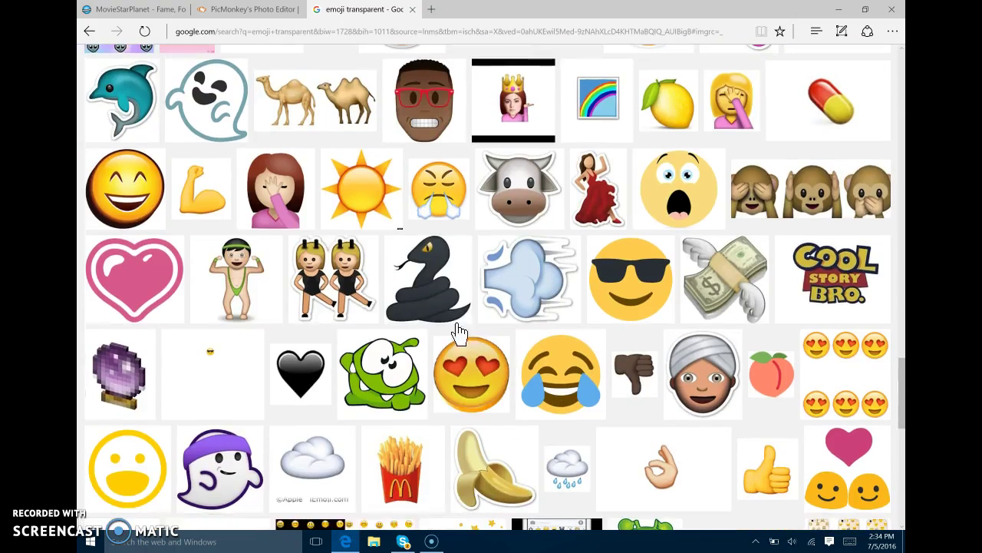
scroll(512, 284, "down", 2)
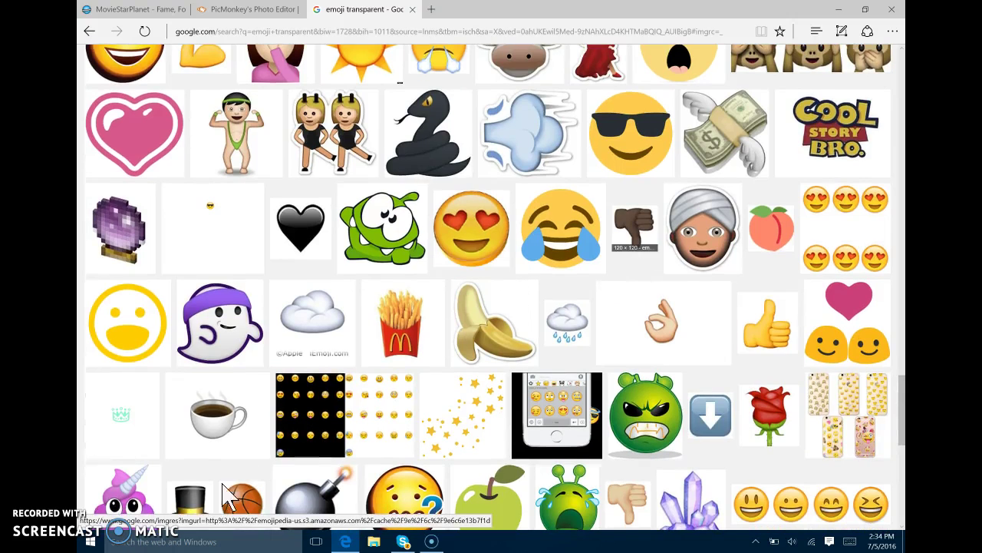
scroll(460, 345, "down", 1)
left_click(124, 439)
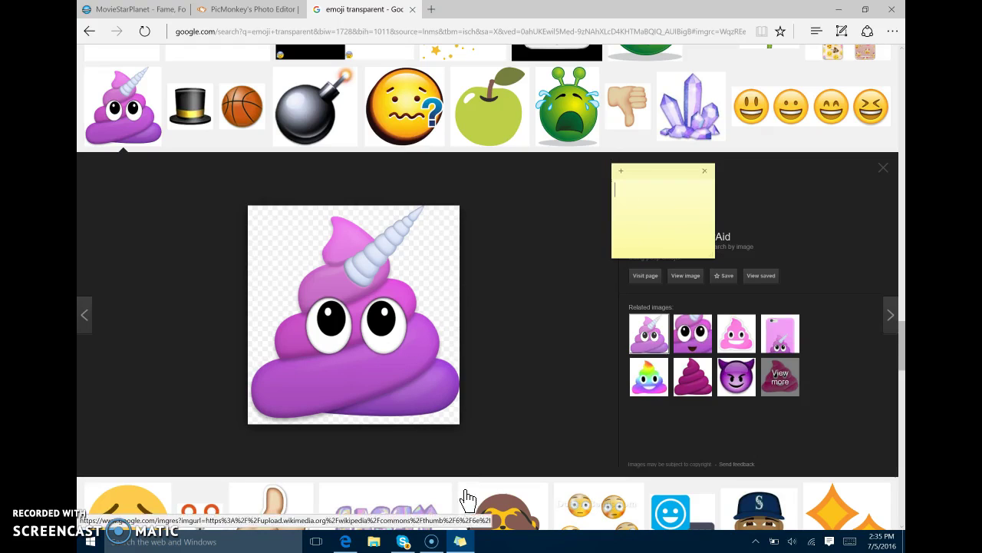
Save the unicorn-poop emoji picture as a PNG in the Screenshots folder
right_click(420, 351)
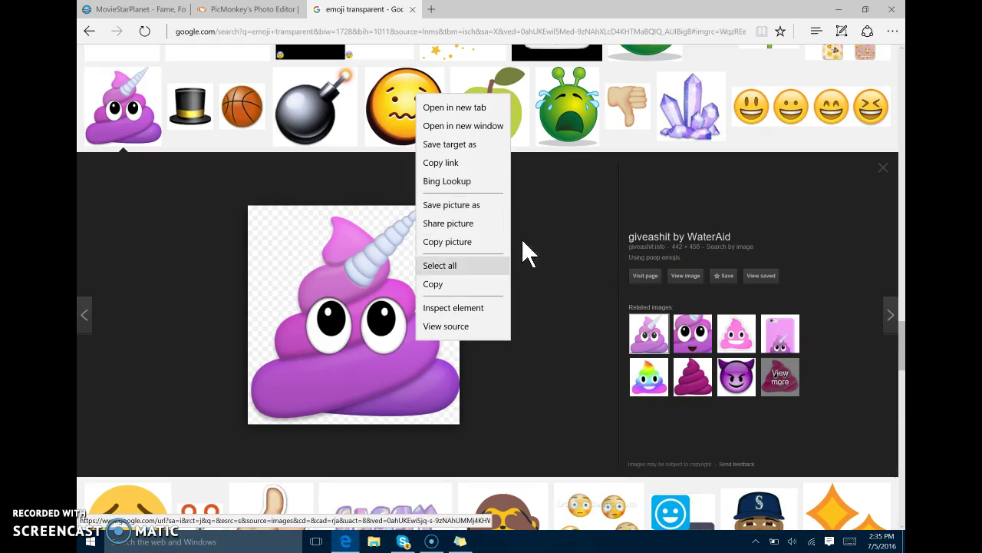
left_click(465, 206)
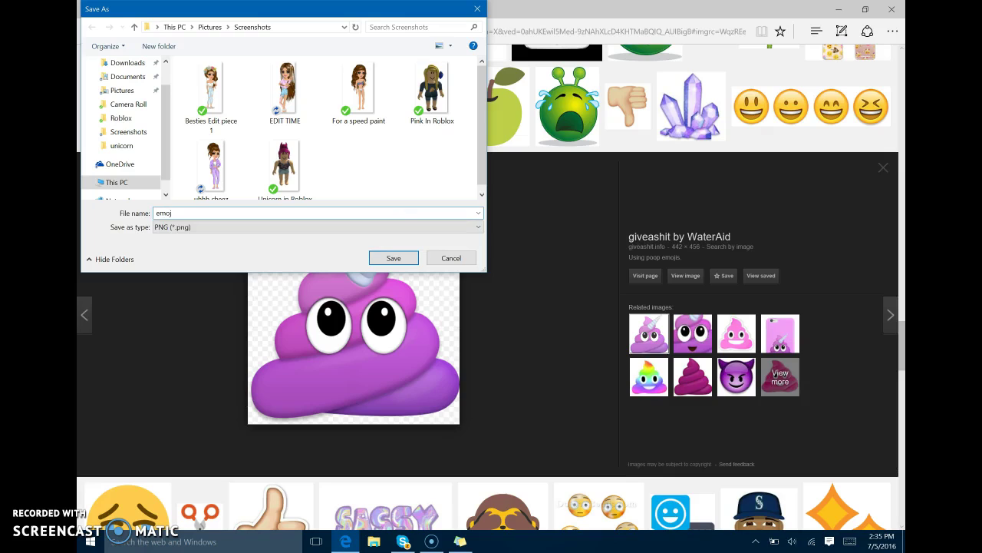
type("i pooicorn")
left_click(451, 259)
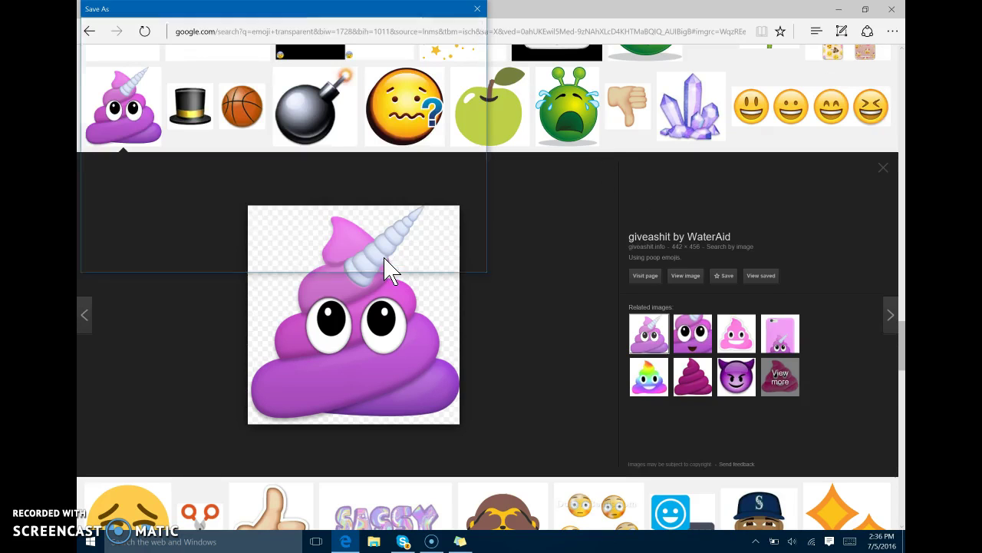
Close the unicorn-poop preview and scroll down the image results
left_click(885, 171)
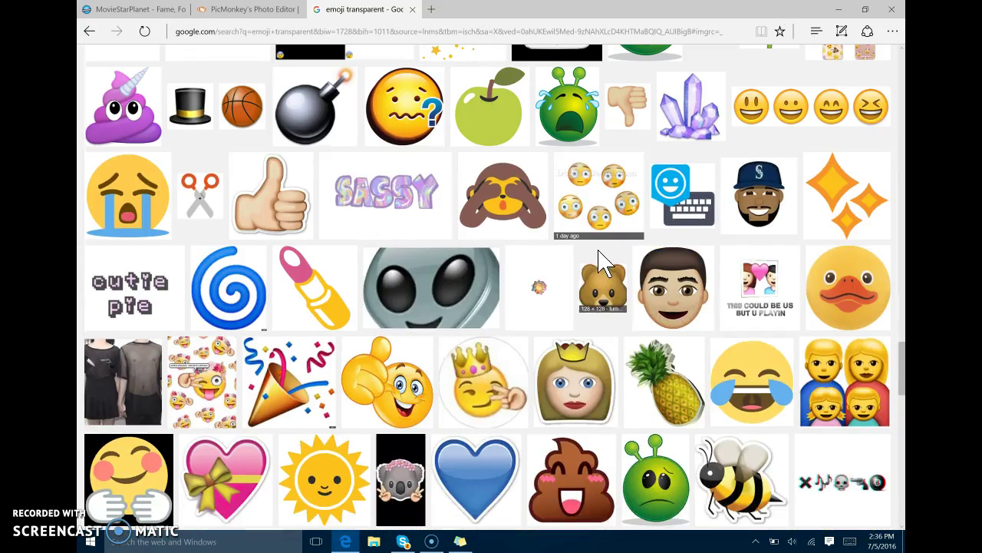
scroll(596, 268, "down", 4)
scroll(299, 314, "down", 4)
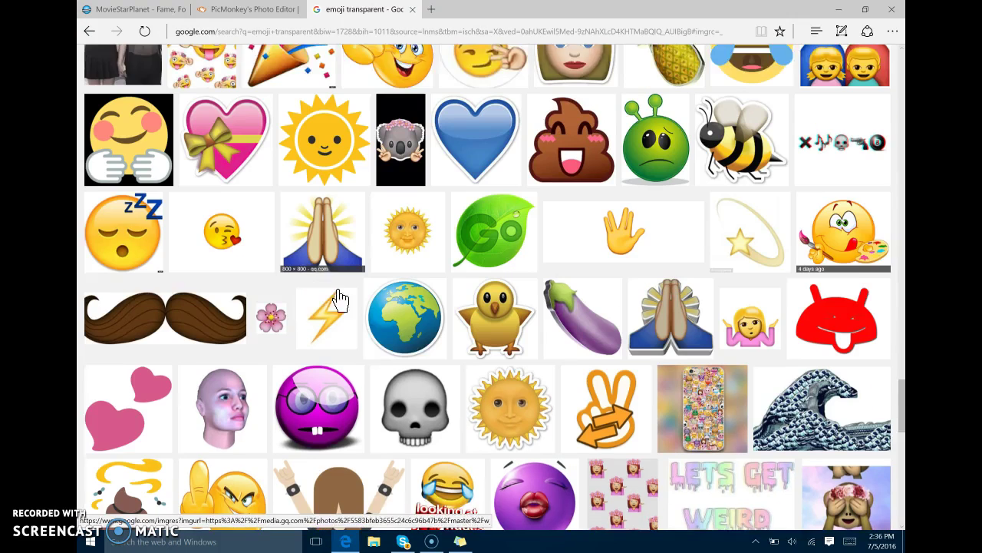
scroll(393, 400, "down", 1)
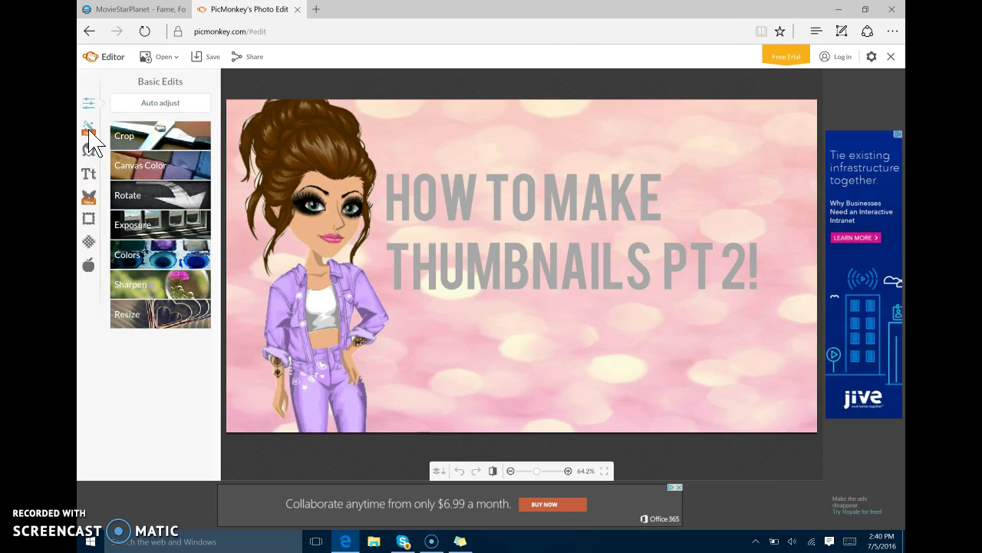
Add the 'nail emoji' image from your own files as an overlay
left_click(89, 196)
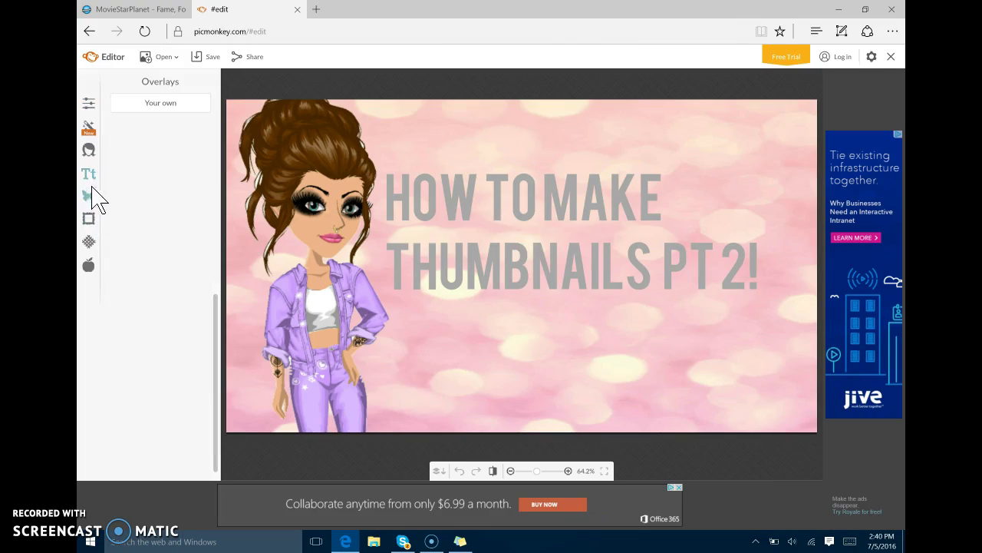
left_click(171, 106)
scroll(345, 145, "down", 5)
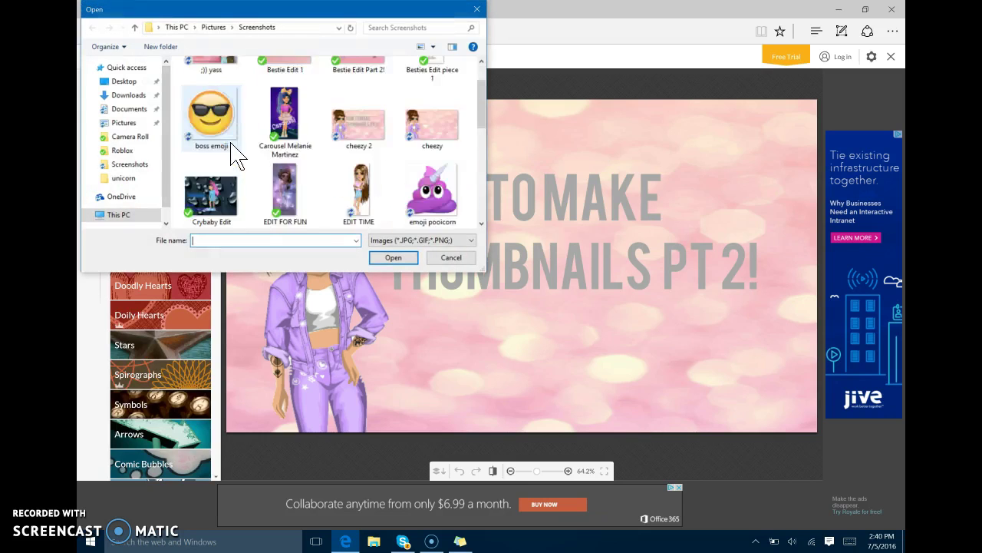
scroll(426, 180, "up", 1)
scroll(481, 171, "down", 3)
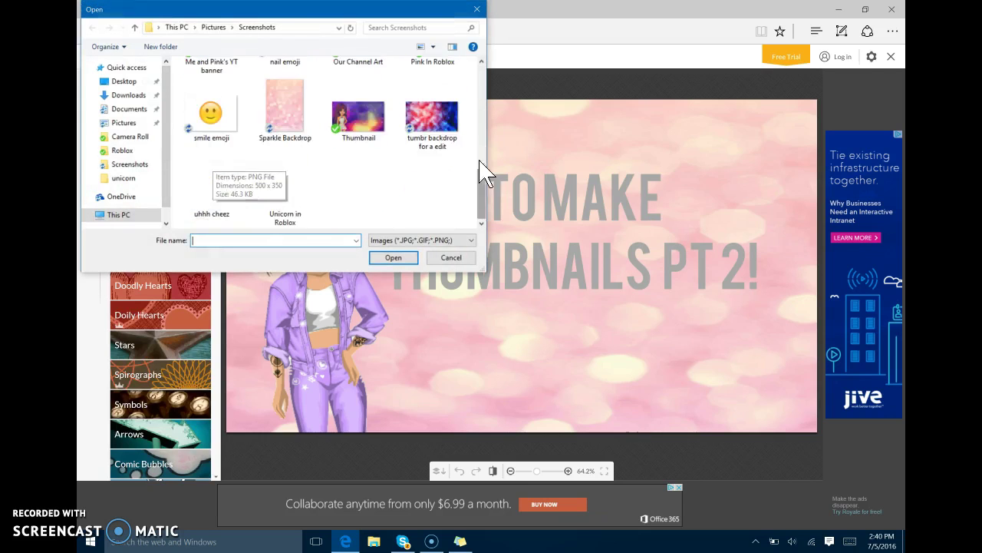
scroll(299, 170, "up", 1)
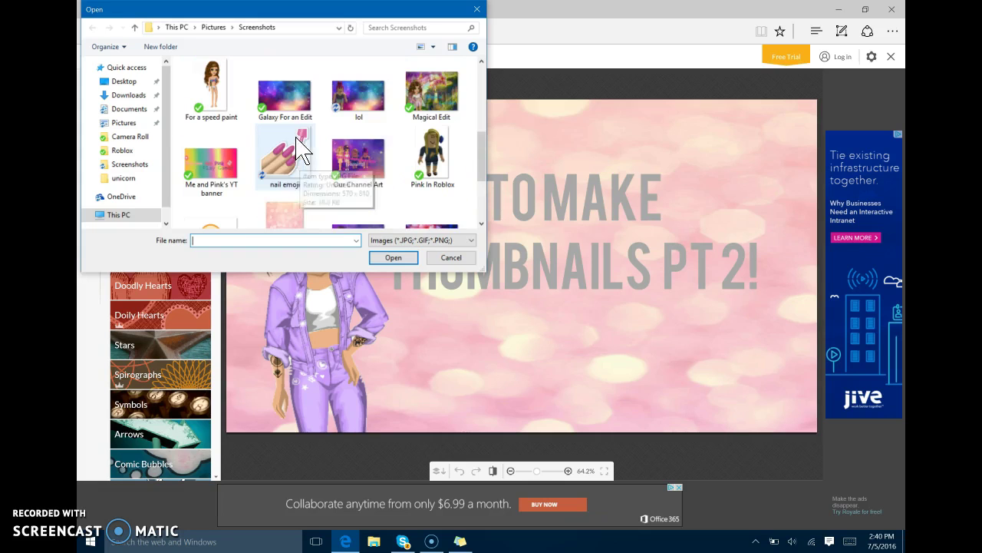
left_click(298, 179)
left_click(399, 257)
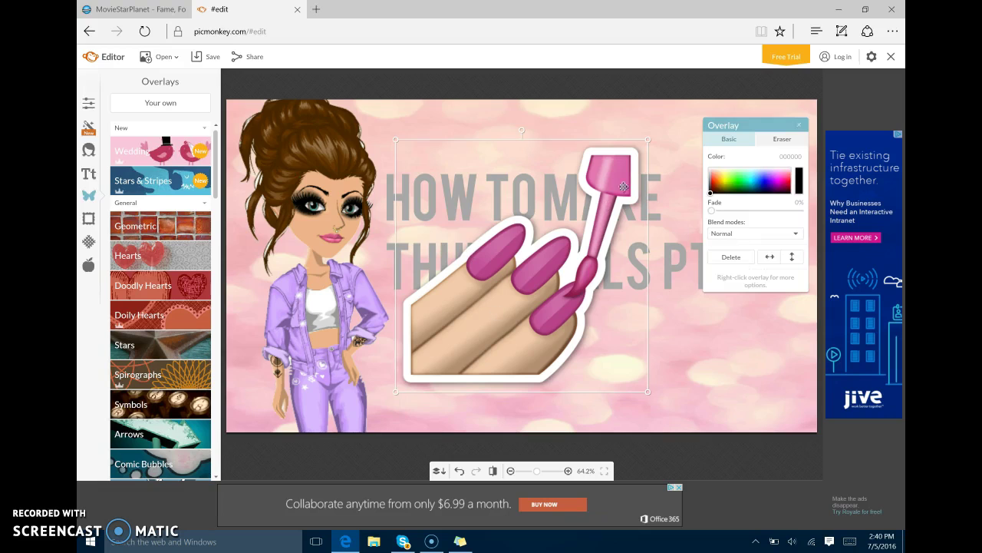
Shrink the nail emoji and move it into the thumbnail's bottom-right corner
left_click_drag(651, 140, 499, 289)
left_click_drag(437, 350, 657, 382)
left_click_drag(723, 315, 703, 336)
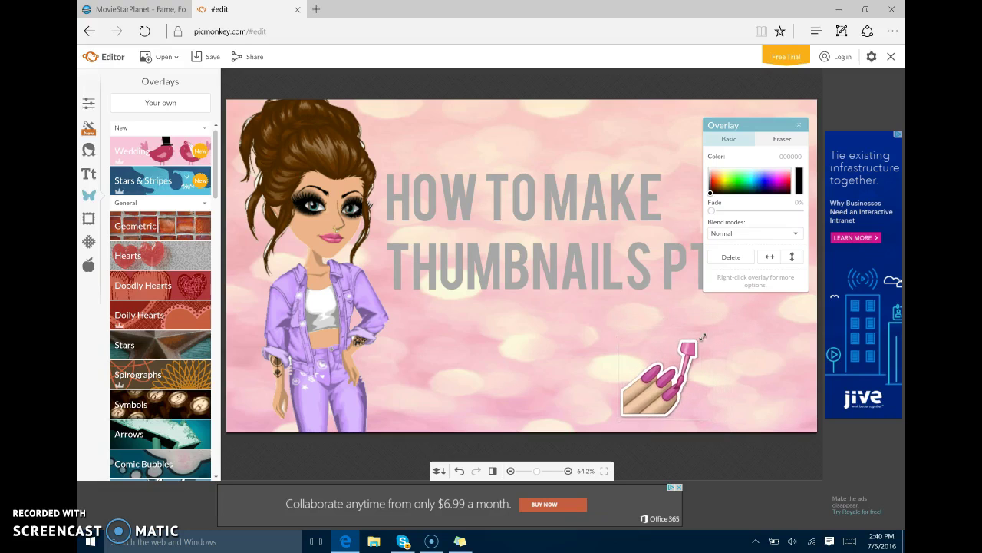
left_click_drag(646, 398, 681, 387)
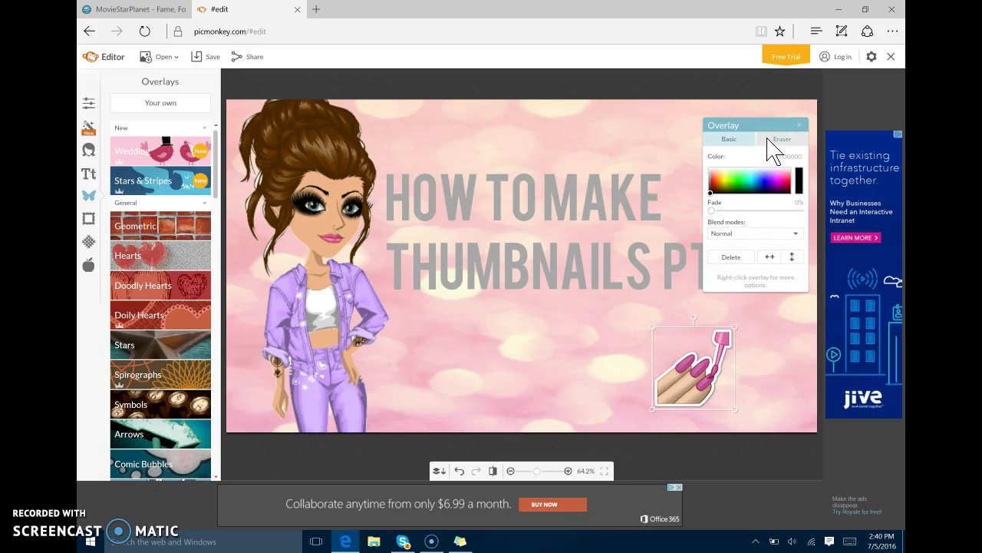
Finish the nail overlay and add 'emoji poocorn' as another overlay from your files
left_click(802, 126)
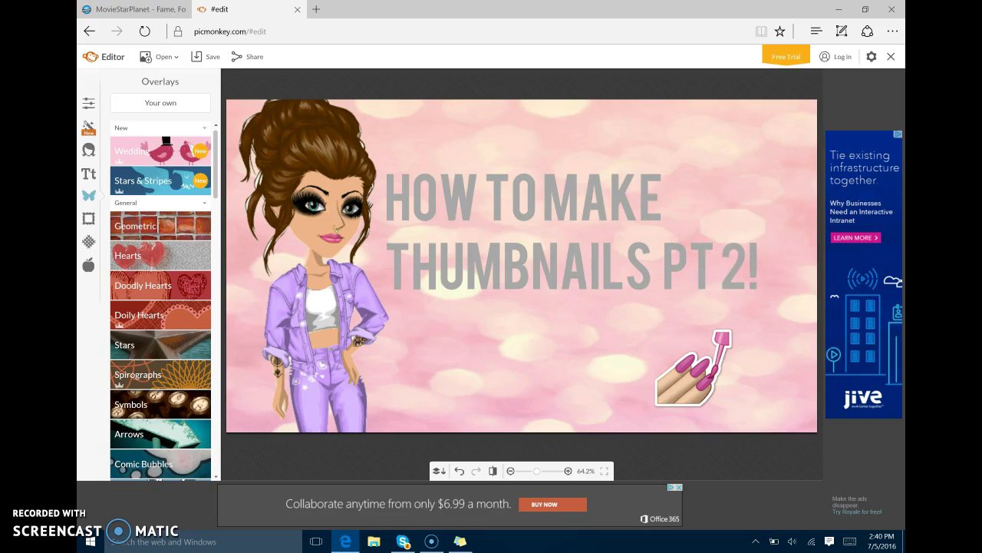
left_click(144, 103)
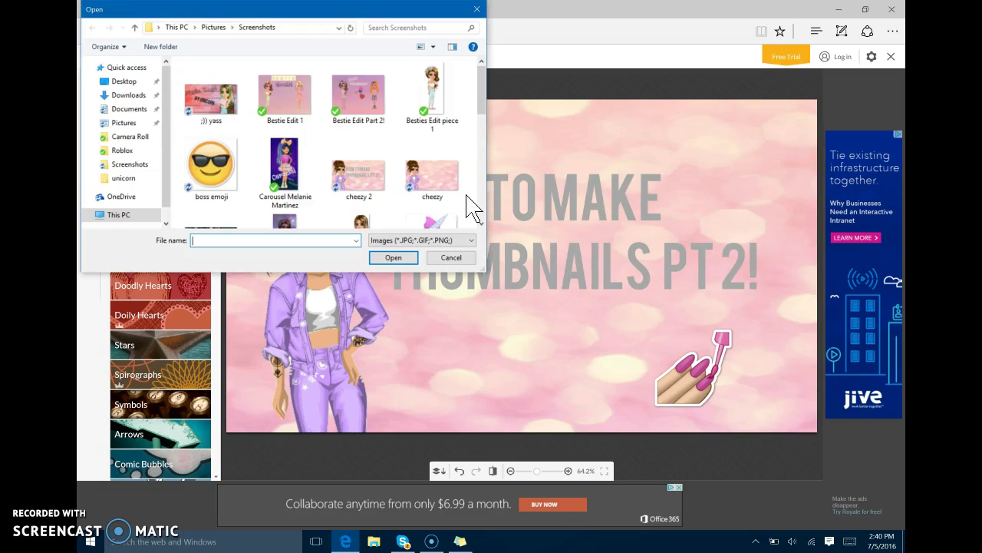
scroll(238, 161, "down", 3)
scroll(453, 131, "up", 1)
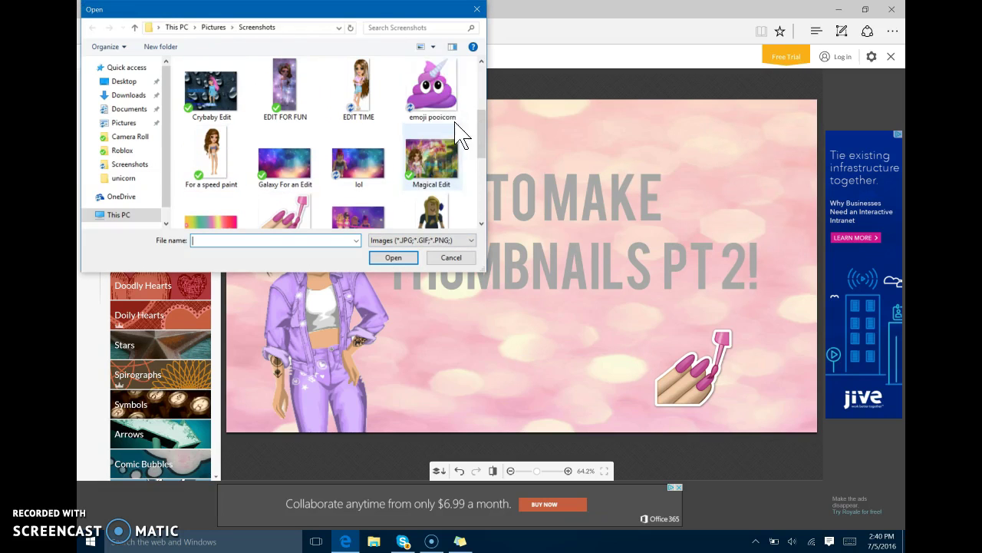
left_click(444, 107)
left_click(396, 257)
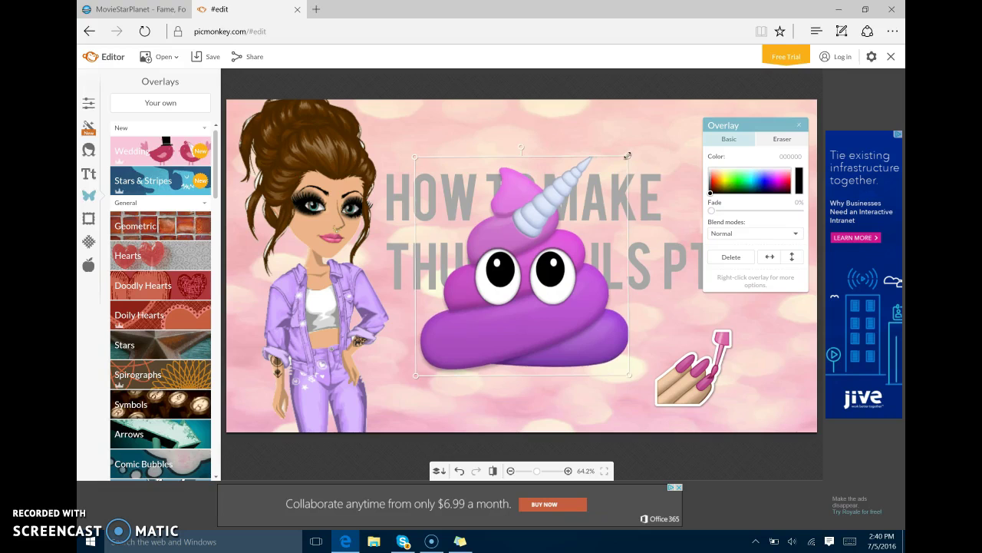
Shrink the unicorn-poop overlay, tilt it clockwise, and place it top right
left_click_drag(628, 156, 537, 241)
left_click_drag(486, 335, 531, 292)
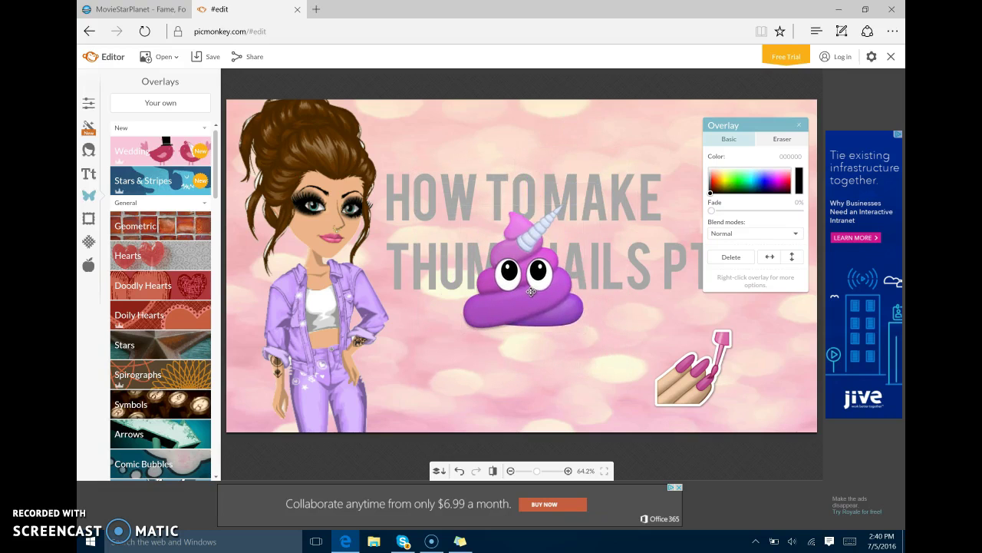
left_click(523, 207)
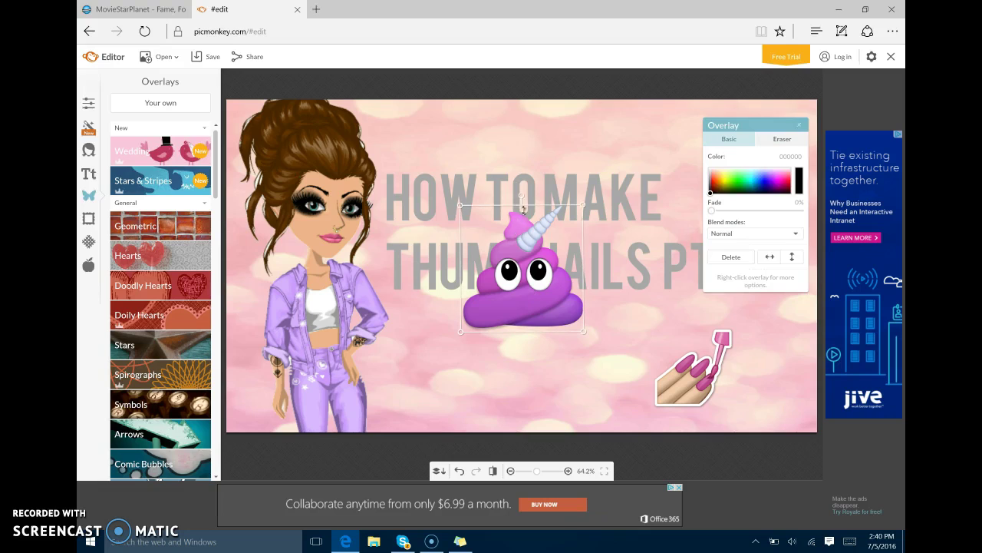
left_click_drag(521, 197, 603, 223)
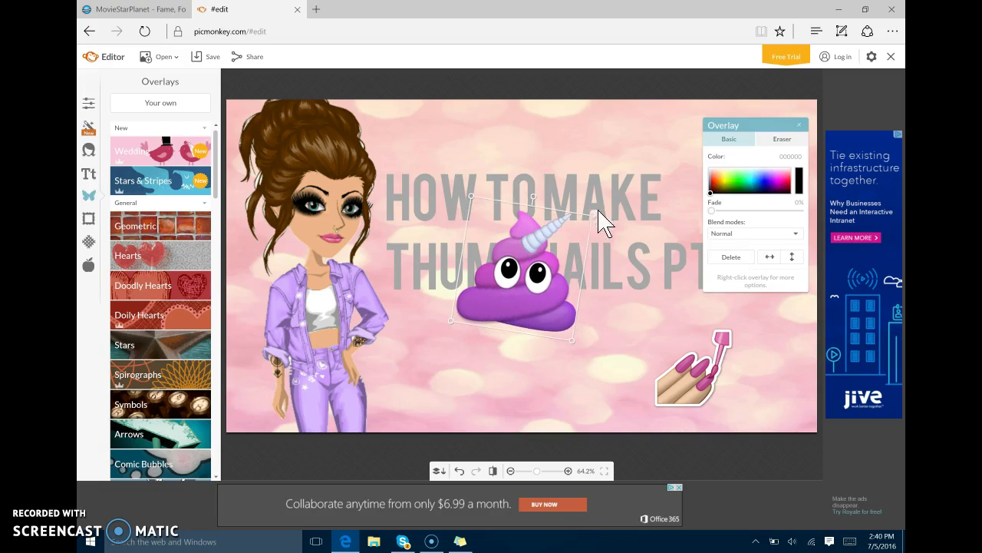
left_click_drag(534, 195, 511, 201)
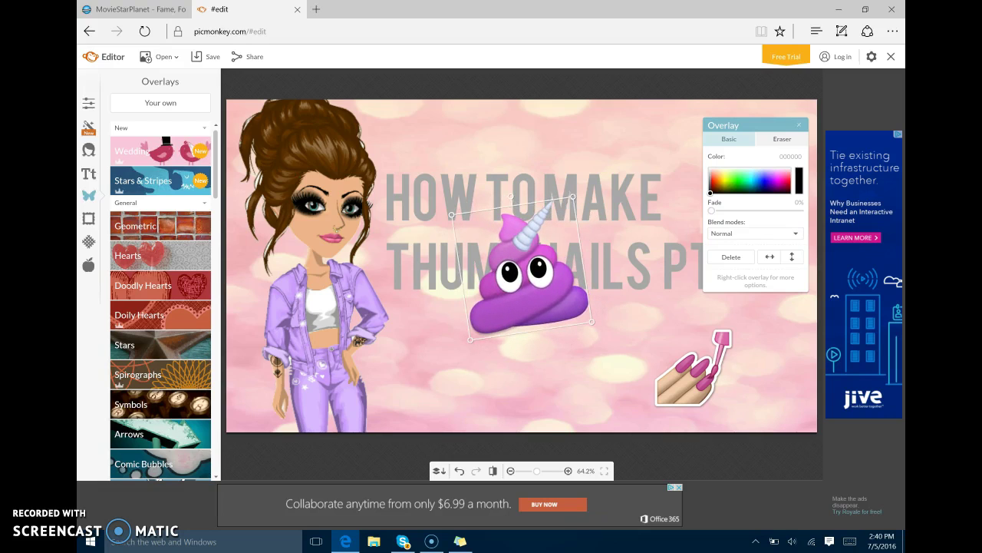
left_click_drag(499, 308, 444, 188)
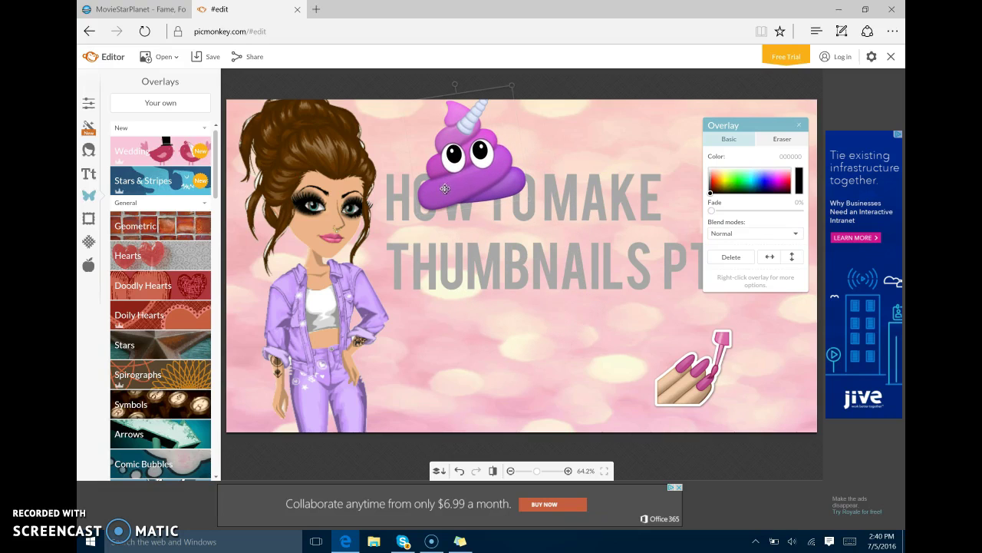
left_click_drag(512, 85, 747, 162)
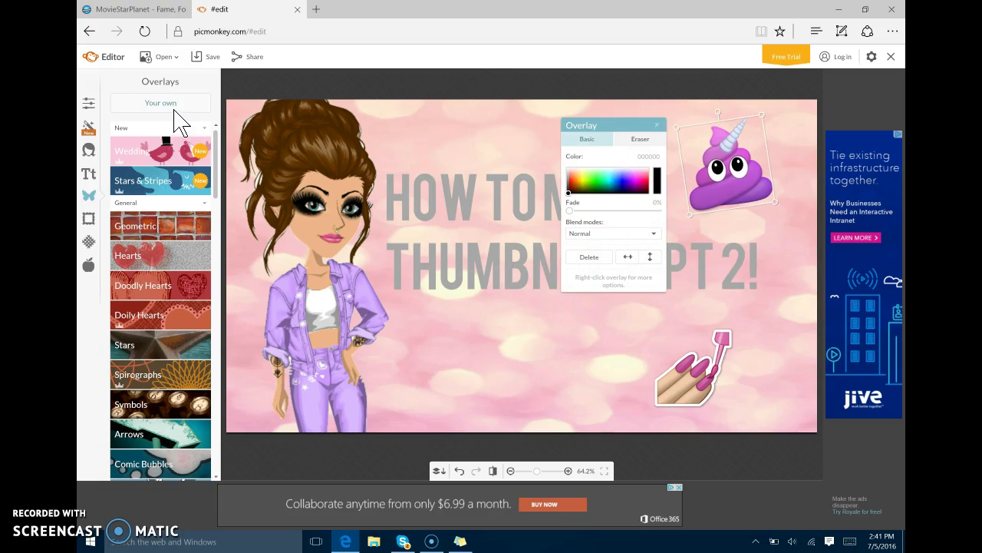
Add the 'smile emoji' image from your own files as an overlay
left_click(174, 110)
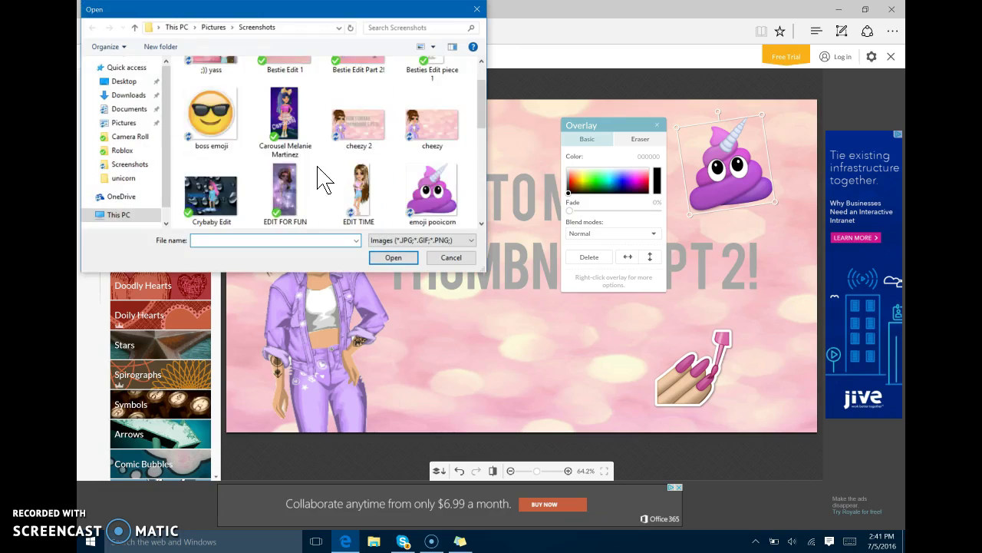
scroll(324, 180, "down", 5)
scroll(285, 153, "up", 1)
left_click(231, 180)
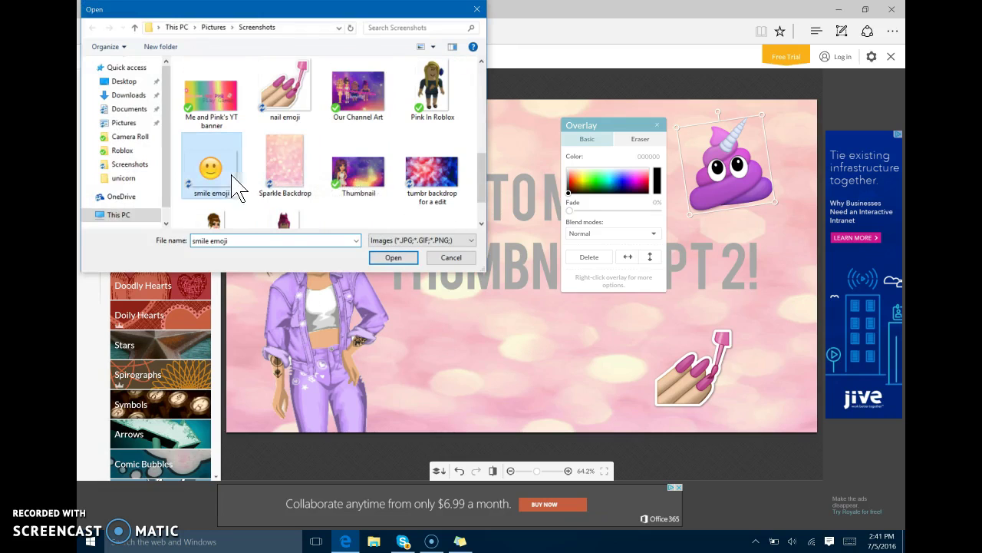
left_click(393, 258)
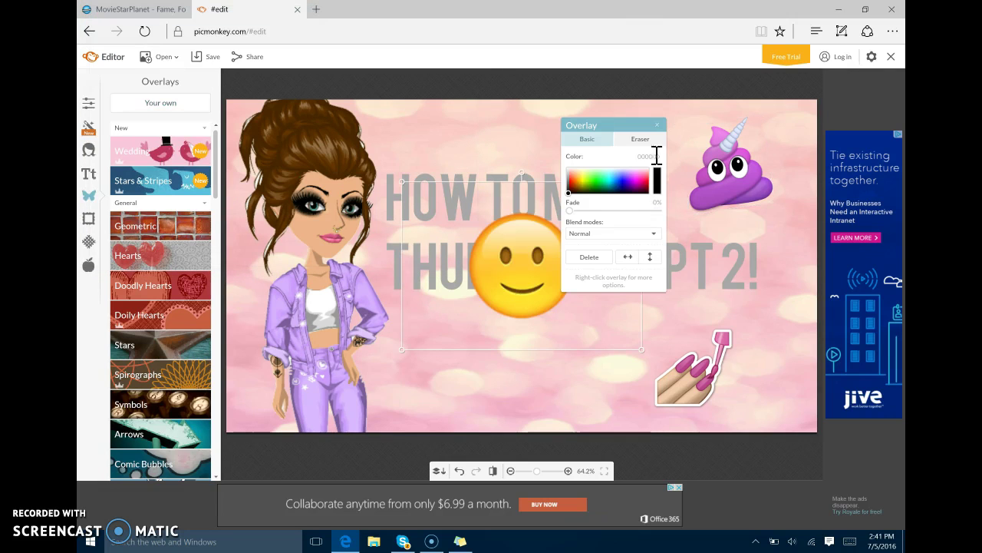
left_click(657, 125)
Shrink the smile emoji and place it above the title near the top
left_click(515, 309)
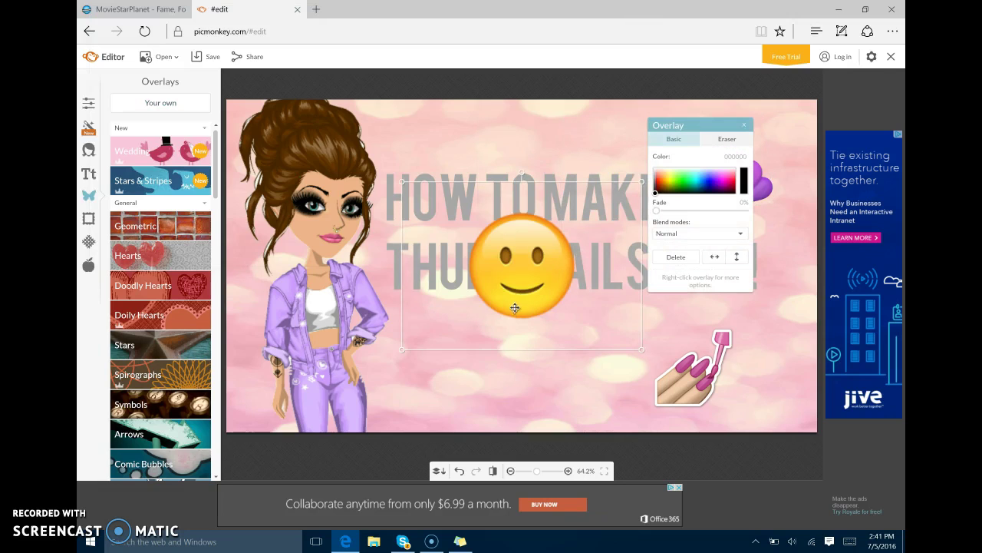
key("Down")
key("Down")
key("Down")
key("Down")
key("Down")
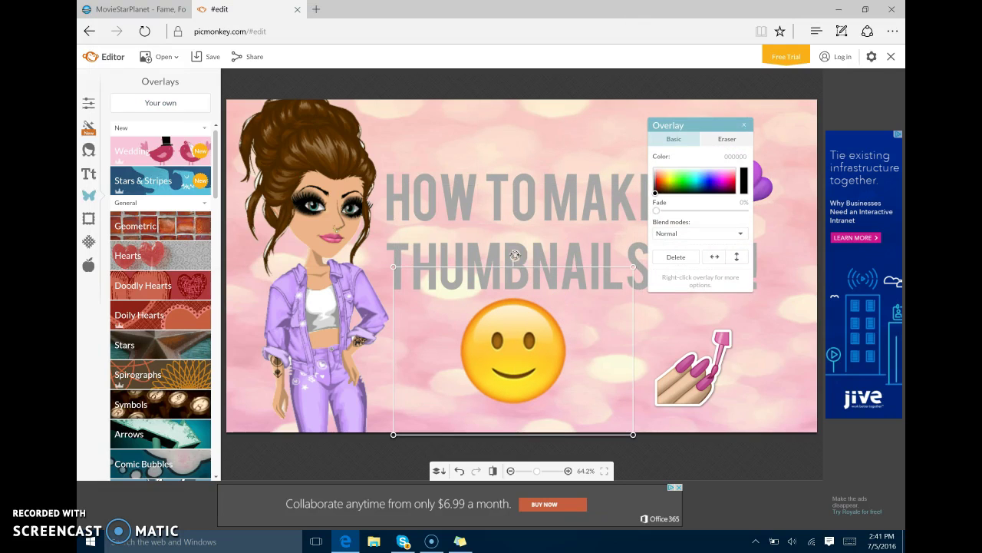
left_click_drag(522, 343, 472, 359)
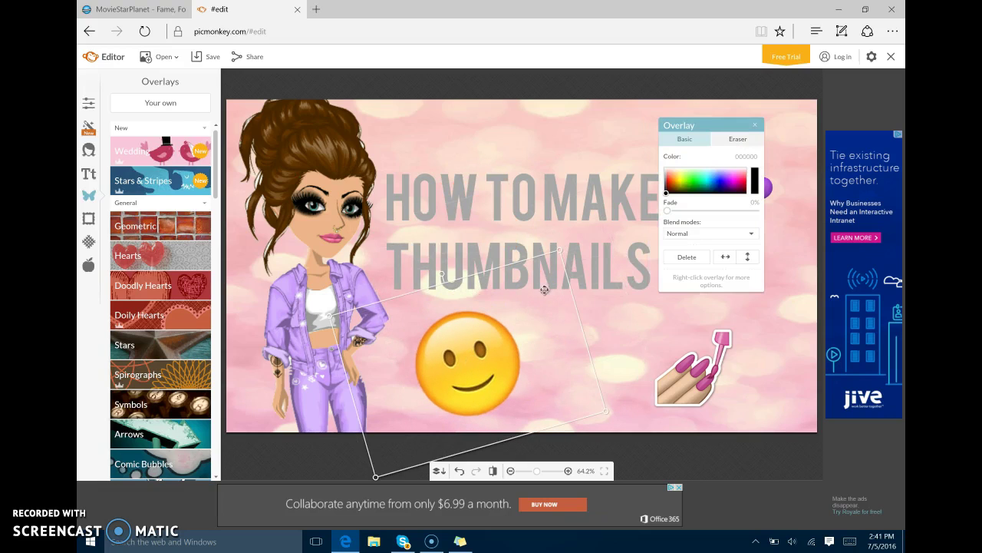
left_click_drag(560, 253, 513, 295)
left_click_drag(455, 366, 423, 106)
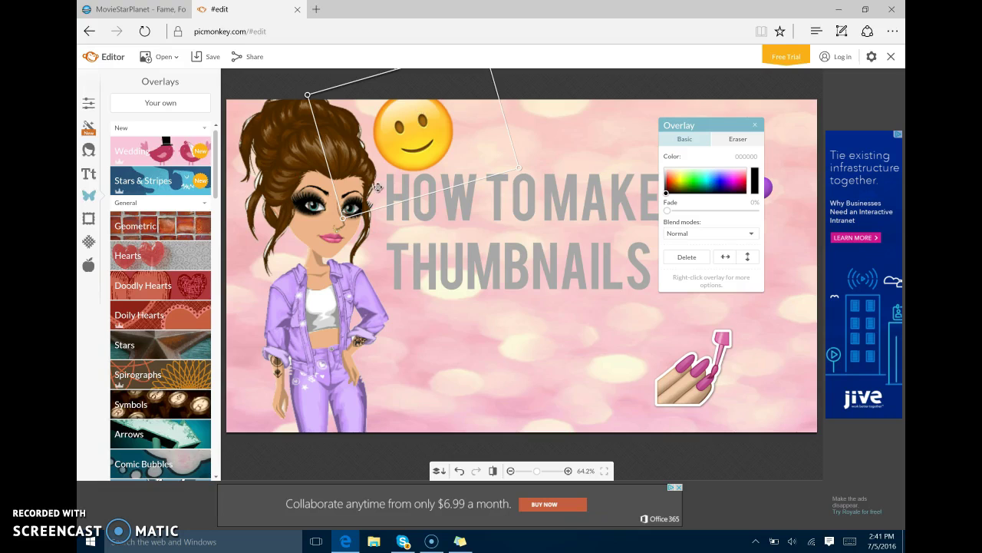
left_click_drag(437, 132, 498, 229)
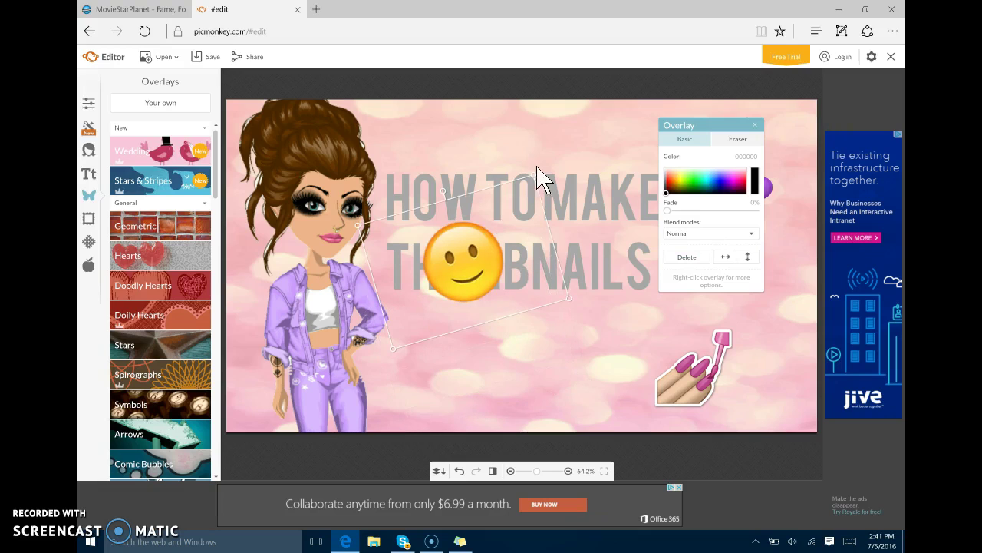
left_click_drag(529, 176, 497, 209)
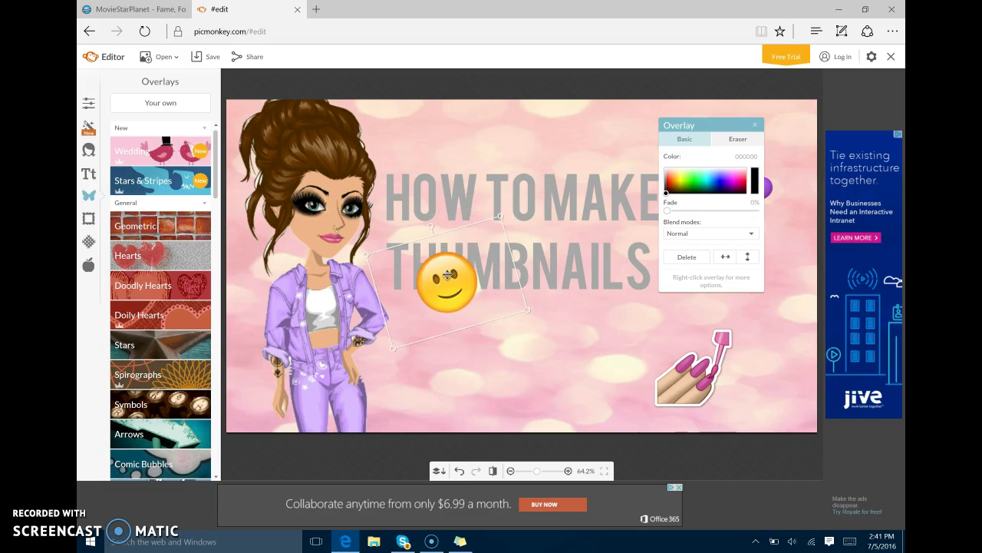
left_click_drag(448, 274, 414, 120)
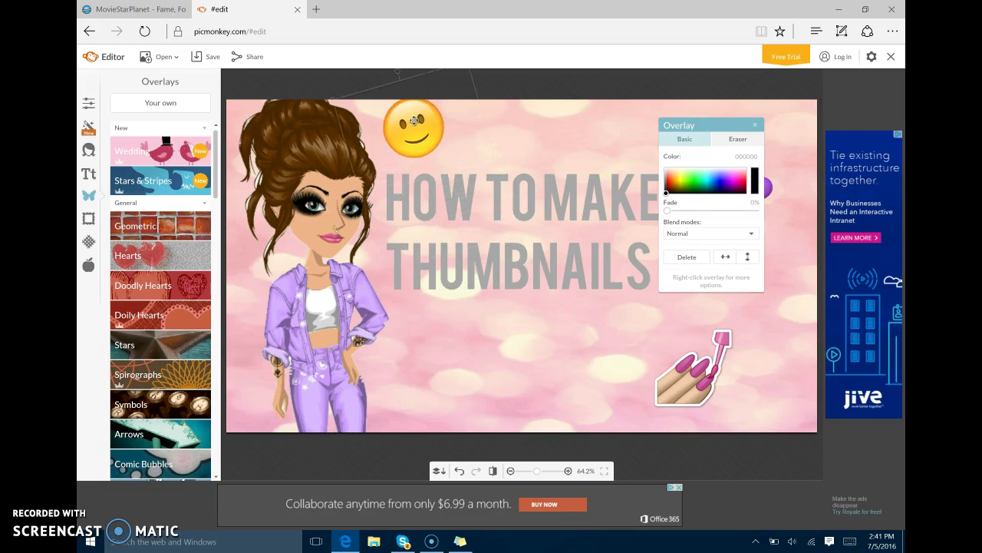
Close the overlay settings and then the PicMonkey browser tab
left_click(755, 125)
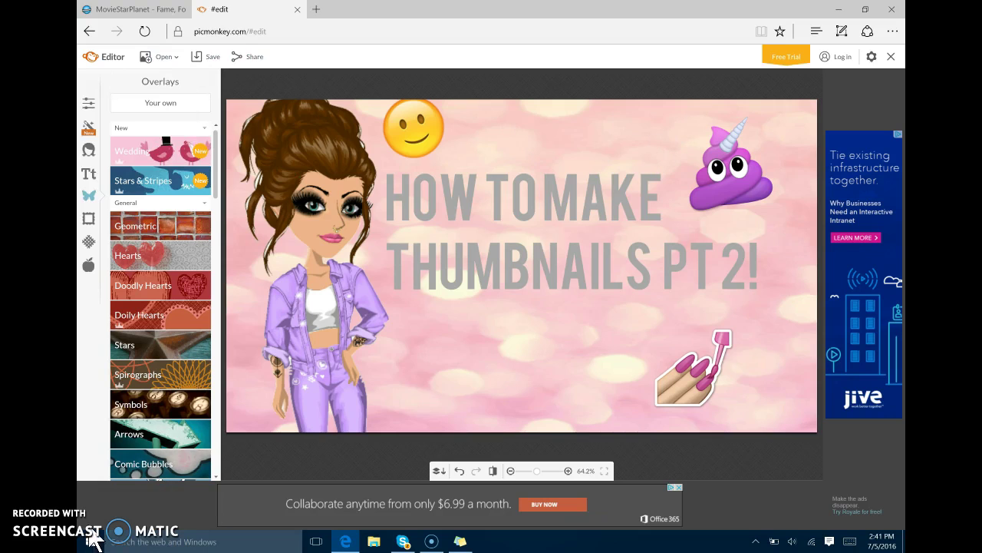
left_click(298, 9)
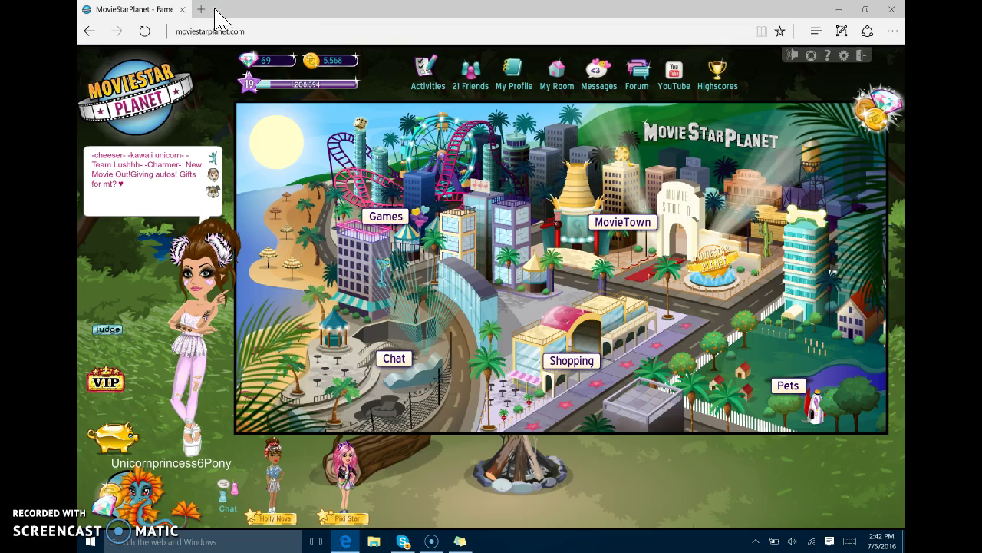
Launch Pixlr Express from pixlr.com in a new tab and open the cheezy 3 image
left_click(201, 9)
type("pixlr.com")
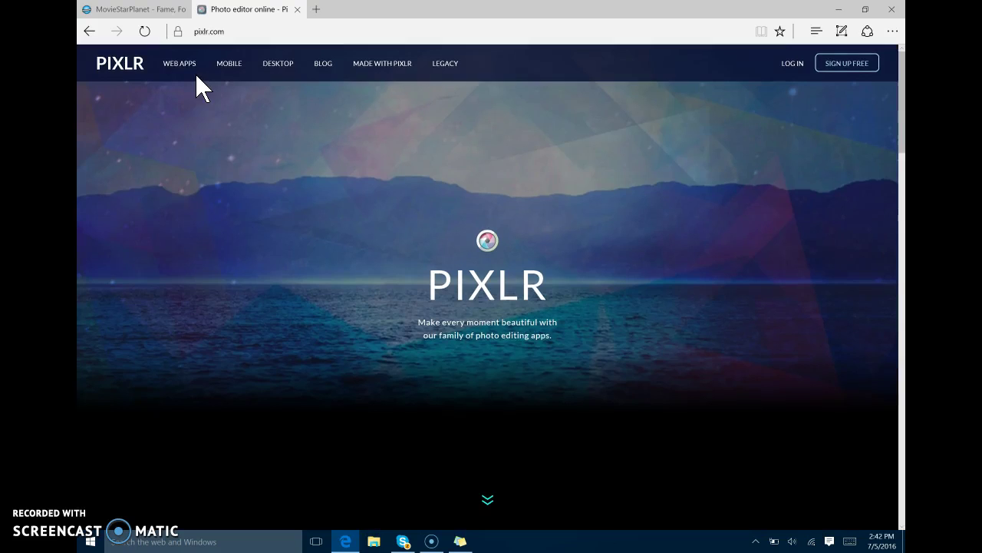
scroll(449, 356, "down", 3)
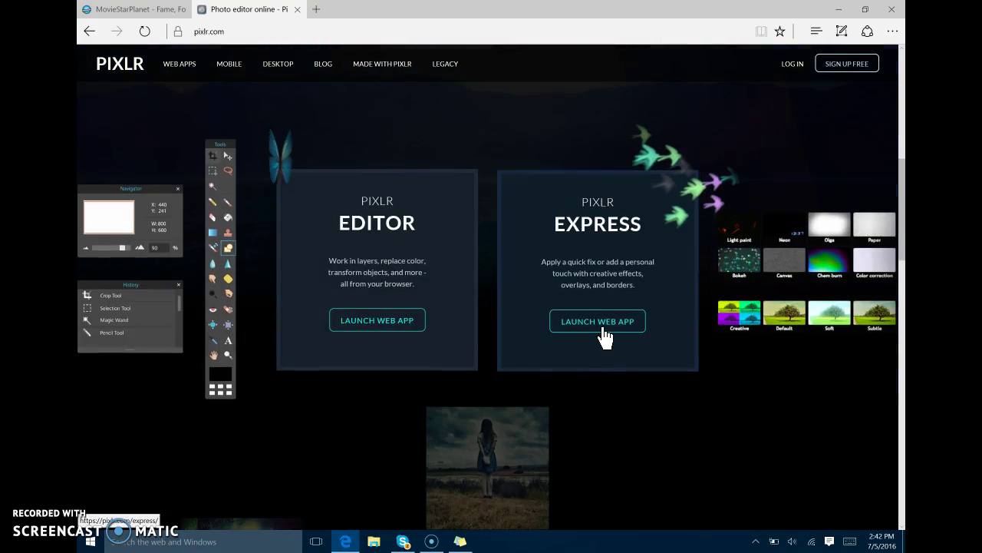
left_click(602, 329)
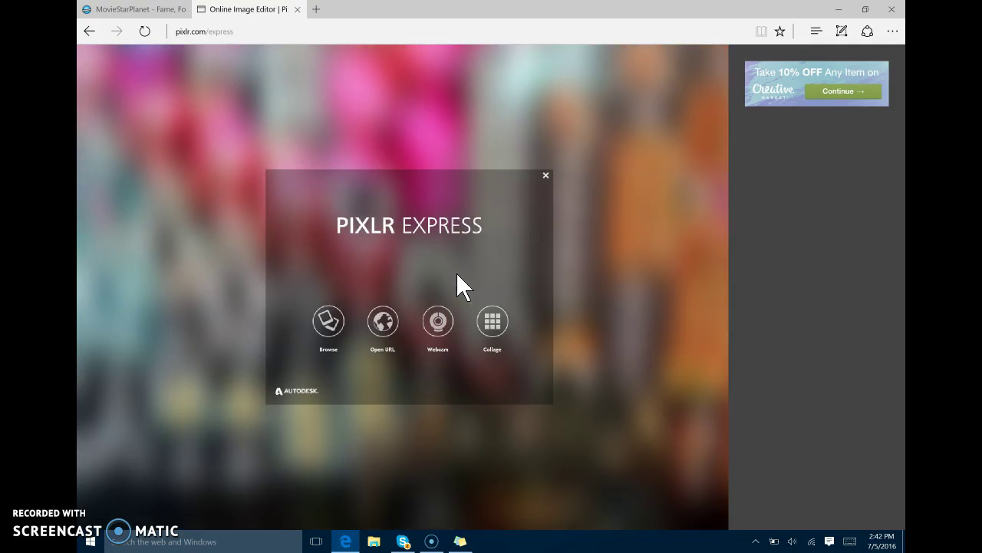
left_click(330, 323)
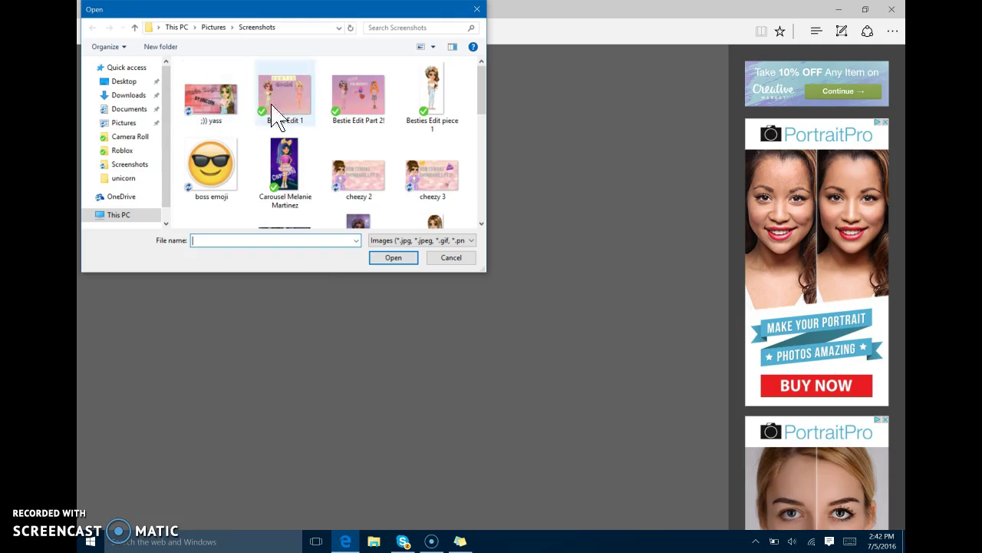
left_click(399, 259)
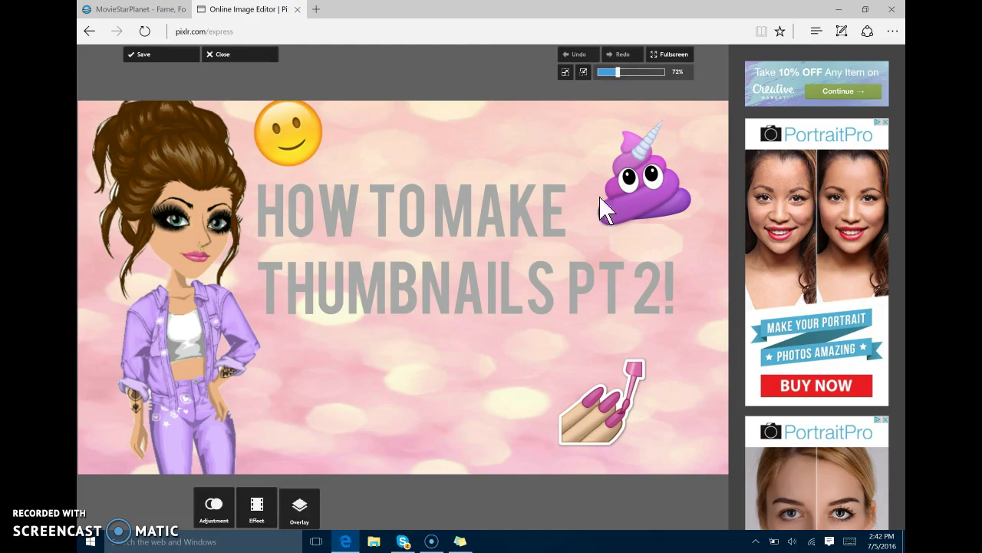
Apply the Soft collection's Laila effect at a reduced amount
left_click(255, 507)
left_click(239, 466)
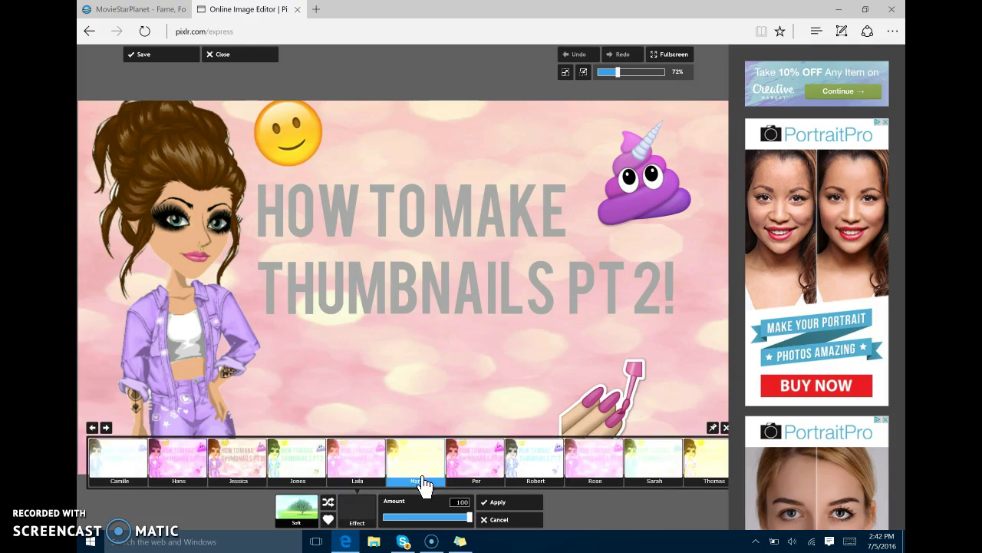
left_click(358, 472)
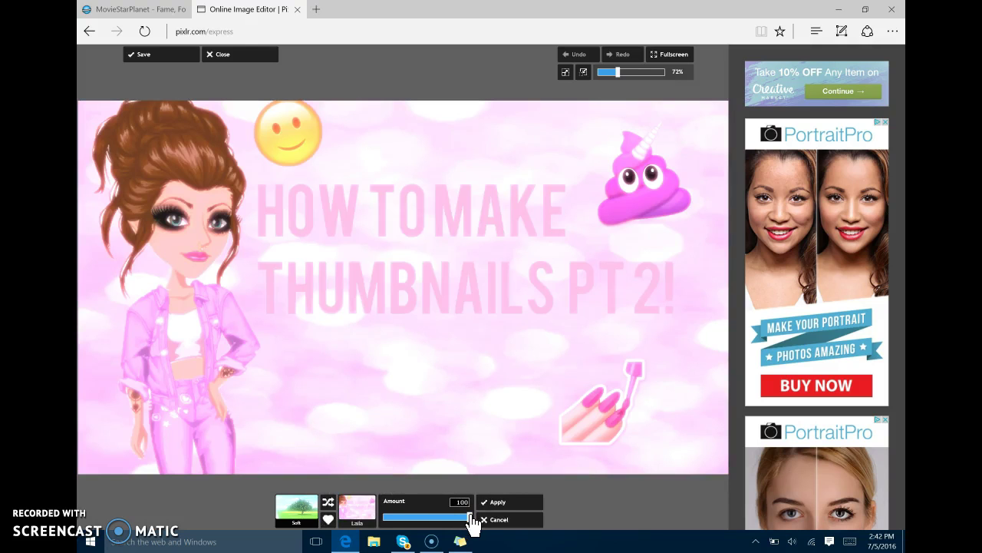
left_click_drag(471, 518, 415, 530)
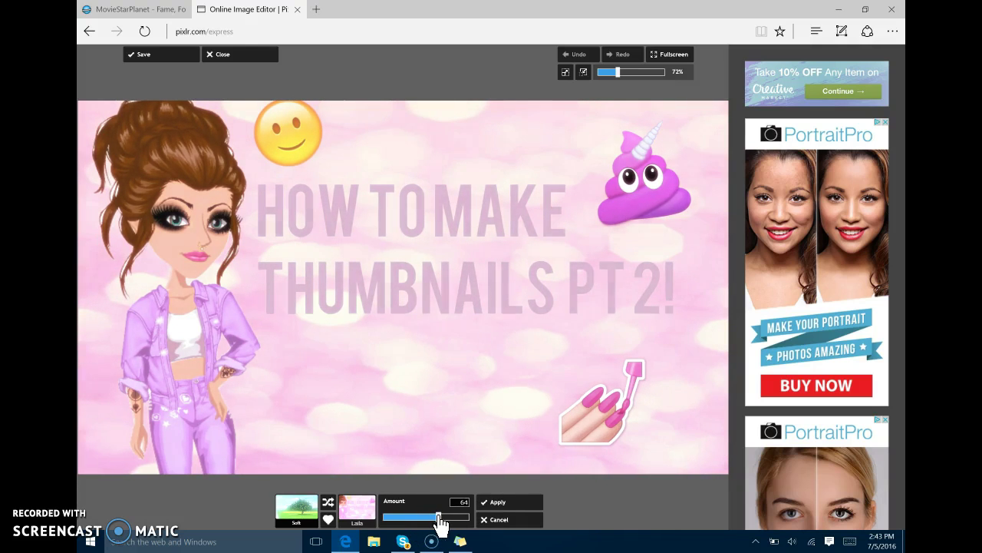
mouse_move(439, 522)
left_mouse_down()
mouse_move(463, 522)
mouse_move(433, 526)
left_mouse_up()
left_click(501, 502)
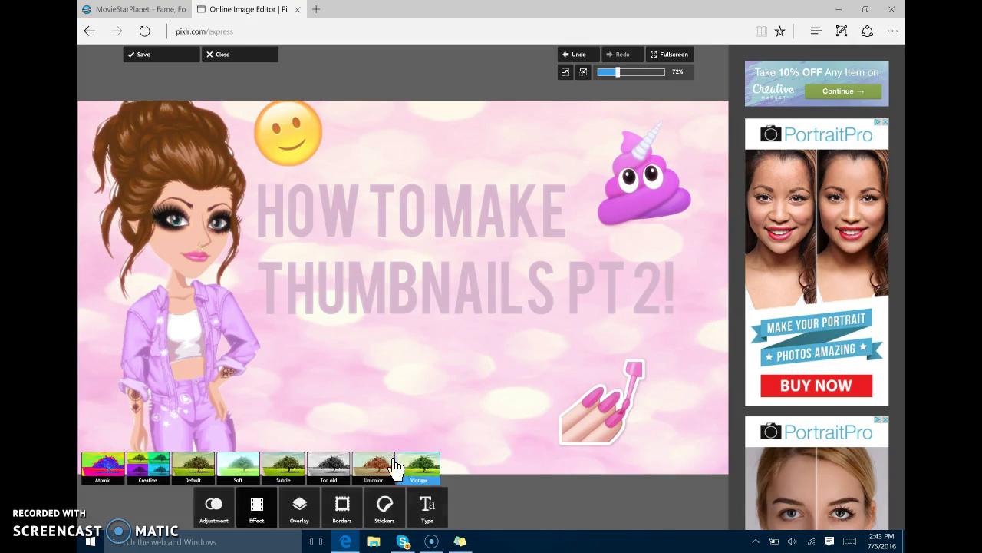
Try a weakened Vintage Earl effect, then discard it
left_click(418, 465)
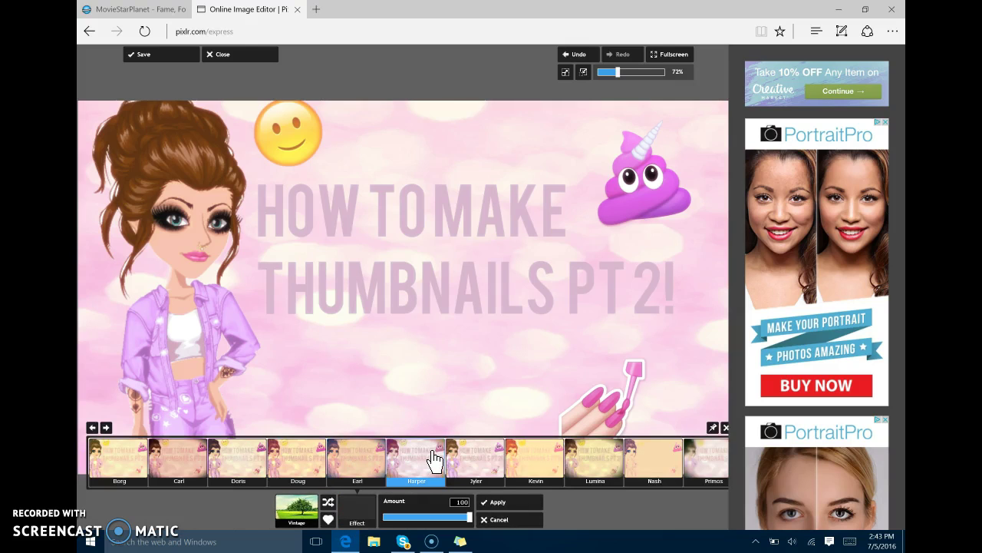
left_click(370, 470)
left_click_drag(466, 519, 401, 521)
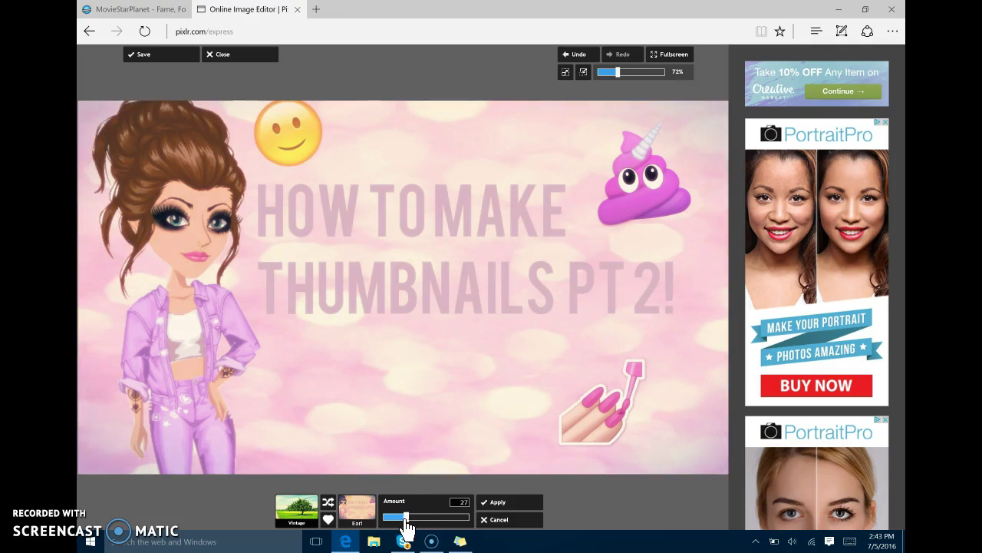
left_click(492, 521)
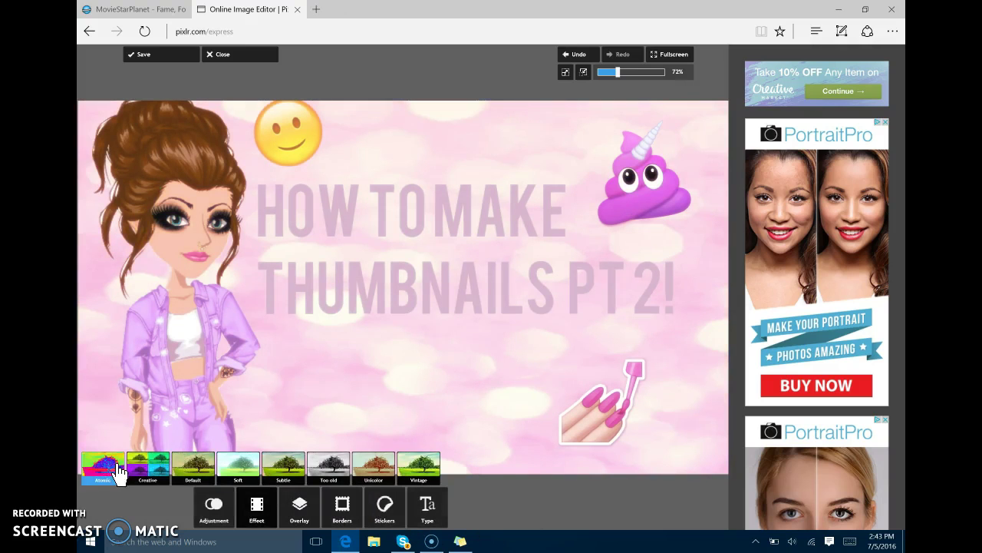
Apply the Atomic Electromagnetic effect faded to a faint tint
left_click(118, 473)
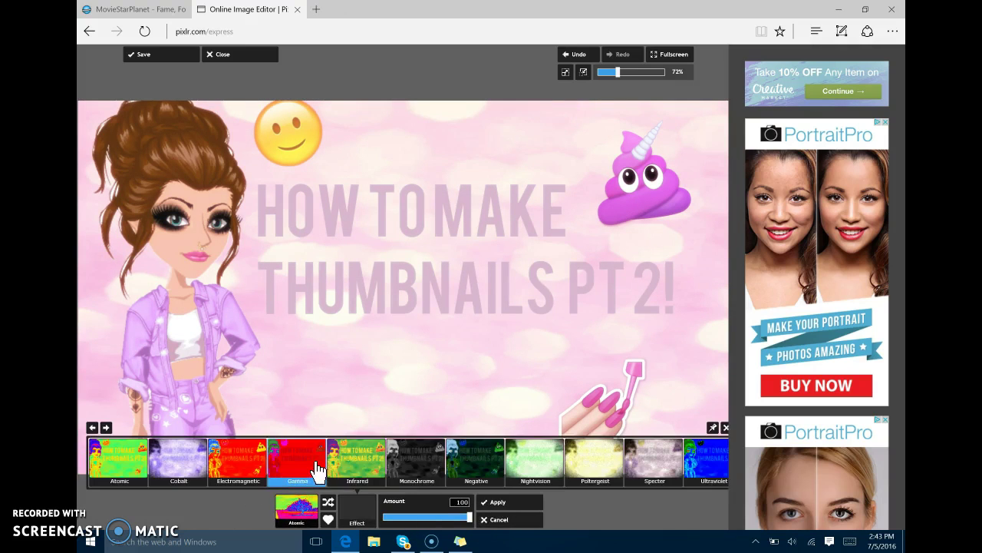
left_click(258, 461)
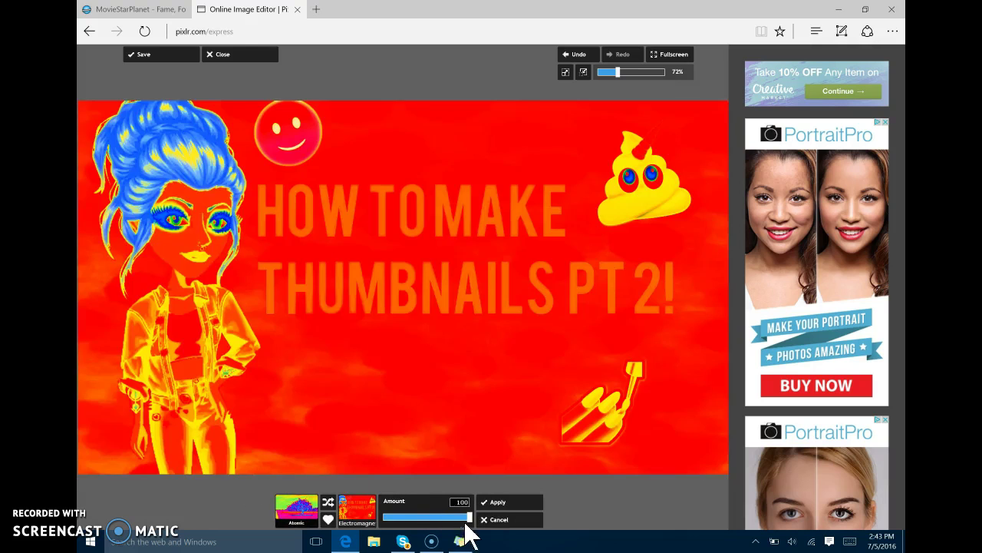
left_click_drag(466, 520, 389, 530)
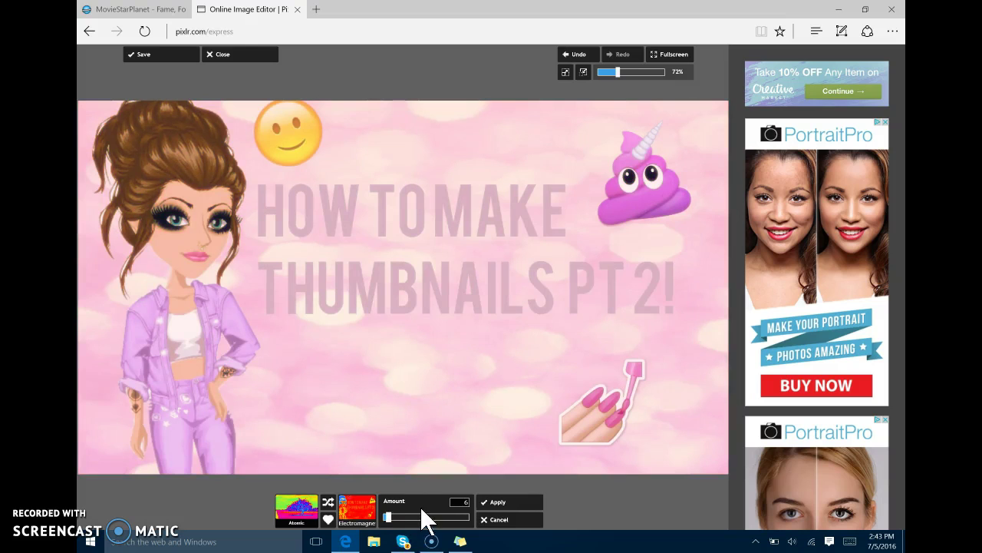
left_click(505, 510)
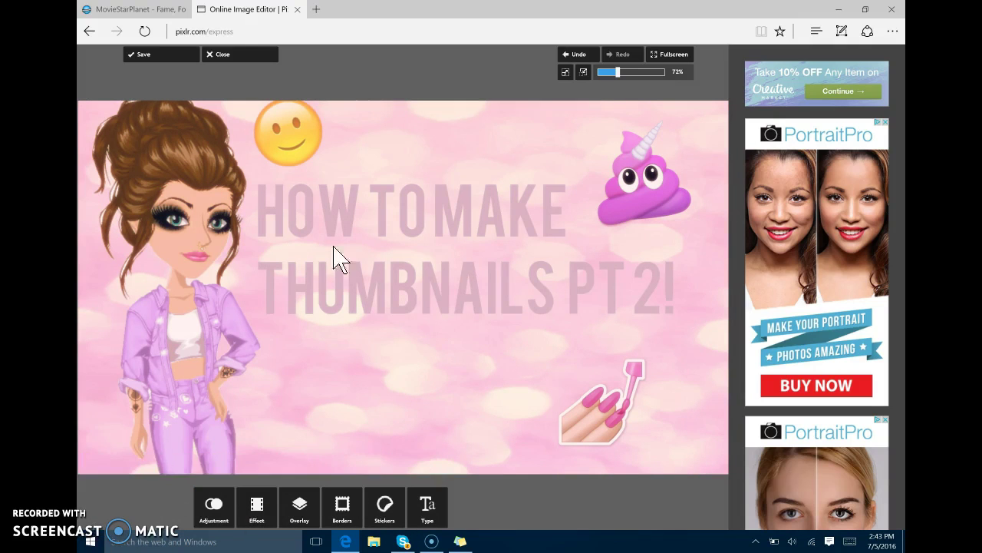
Close the Pixlr tab, then go to youtube.com in a fresh Edge tab
left_click(297, 9)
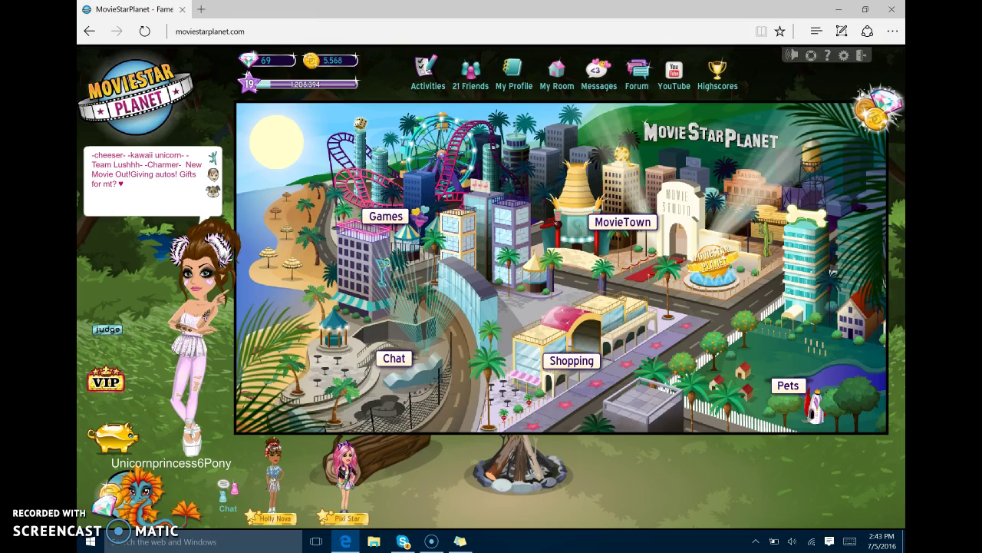
left_click(201, 9)
type("youtube.com/")
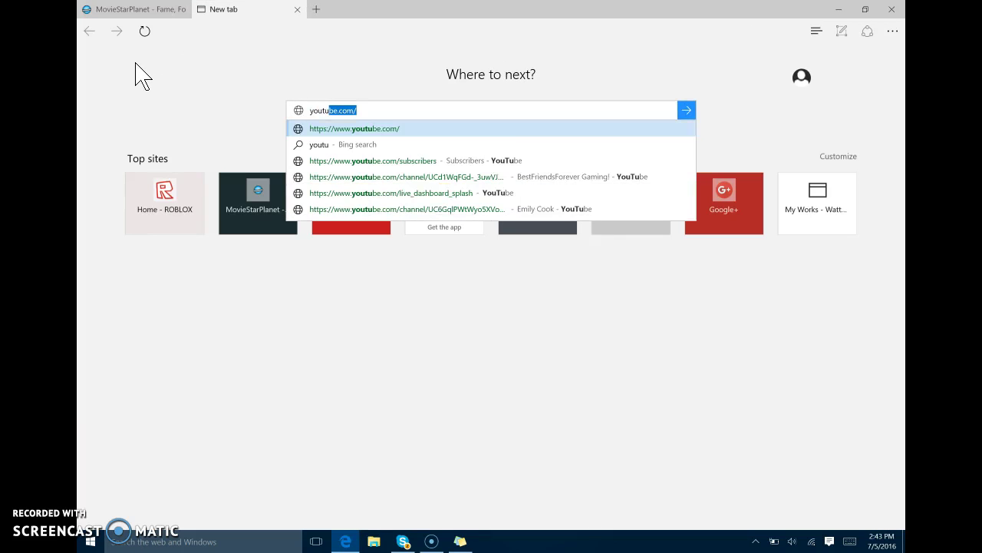
key("Return")
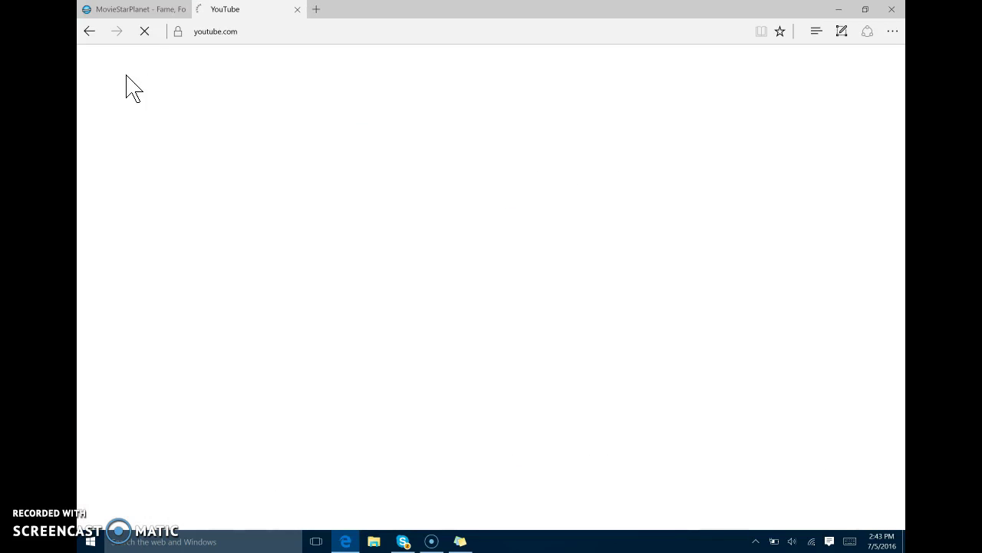